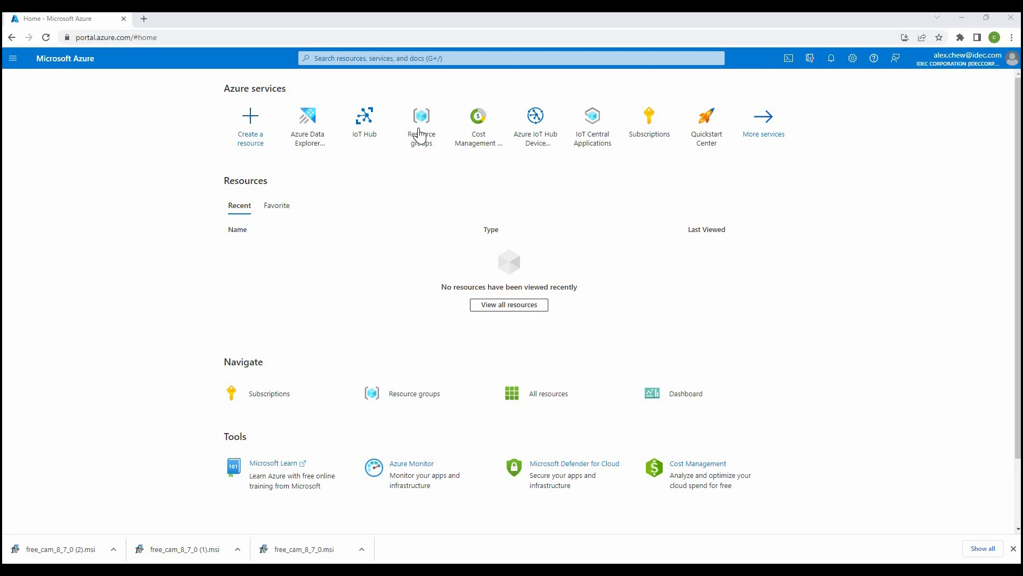
- Start a new resource group named fc6a-test under Azure subscription 1
{"action": "left_click", "coordinate": [420, 133]}
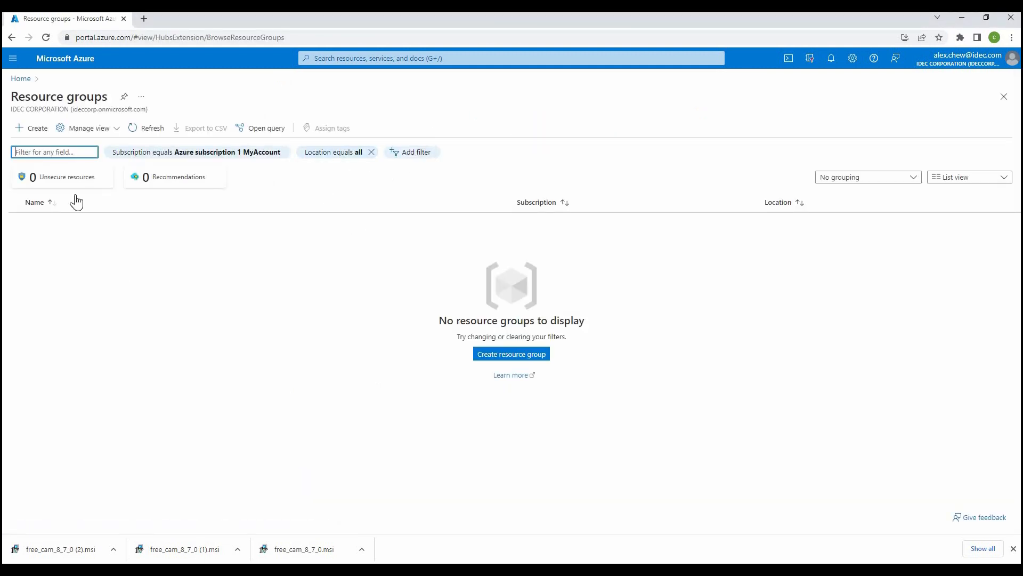
{"action": "left_click", "coordinate": [33, 133]}
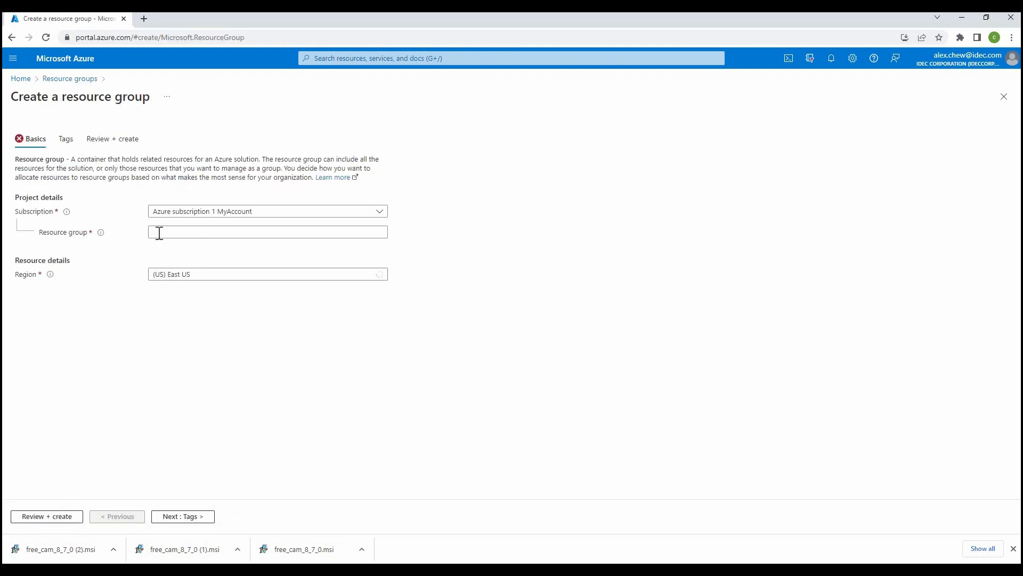
{"action": "left_click", "coordinate": [160, 233]}
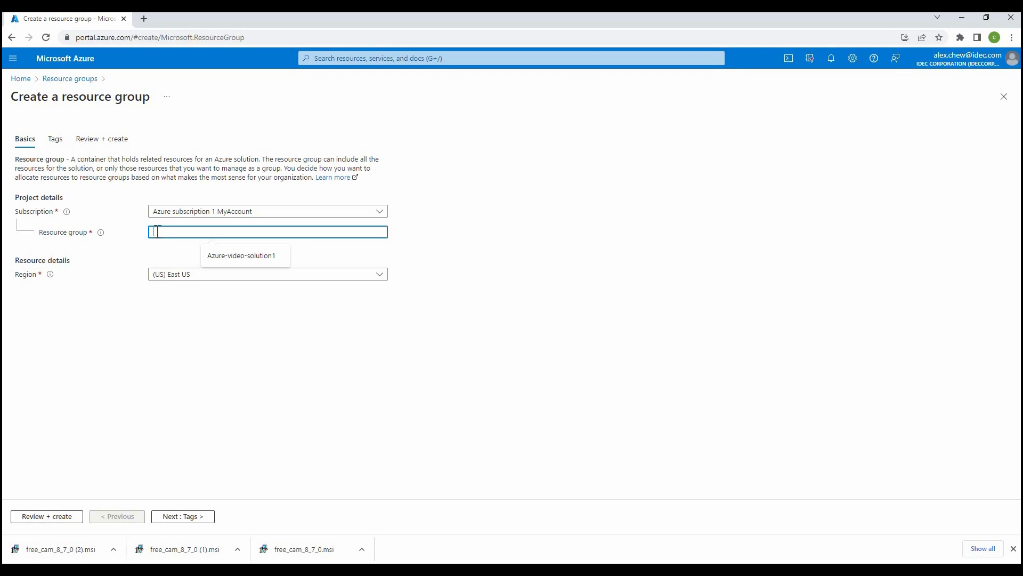
{"action": "type", "text": "fo6a-test"}
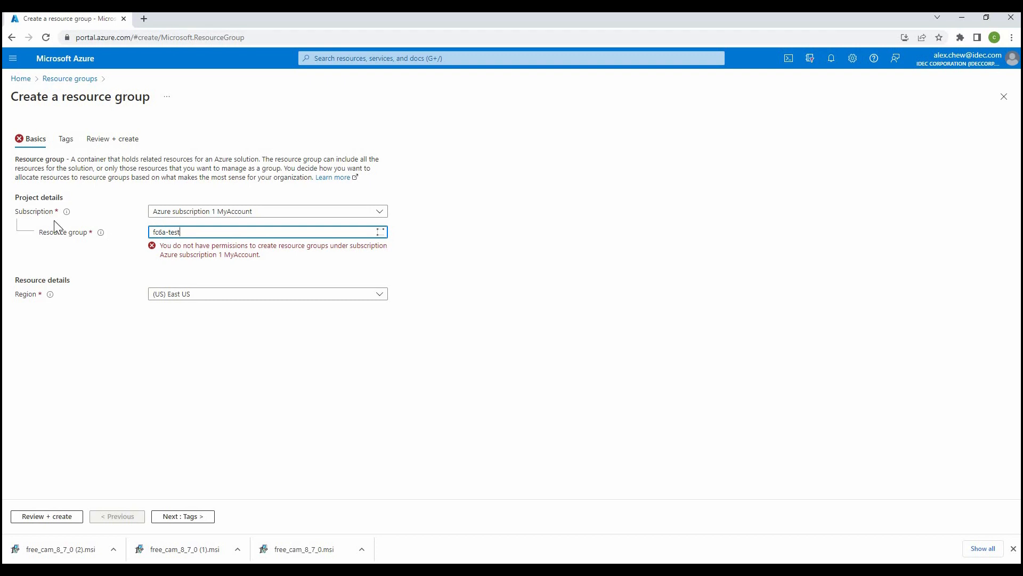
{"action": "left_click", "coordinate": [258, 212]}
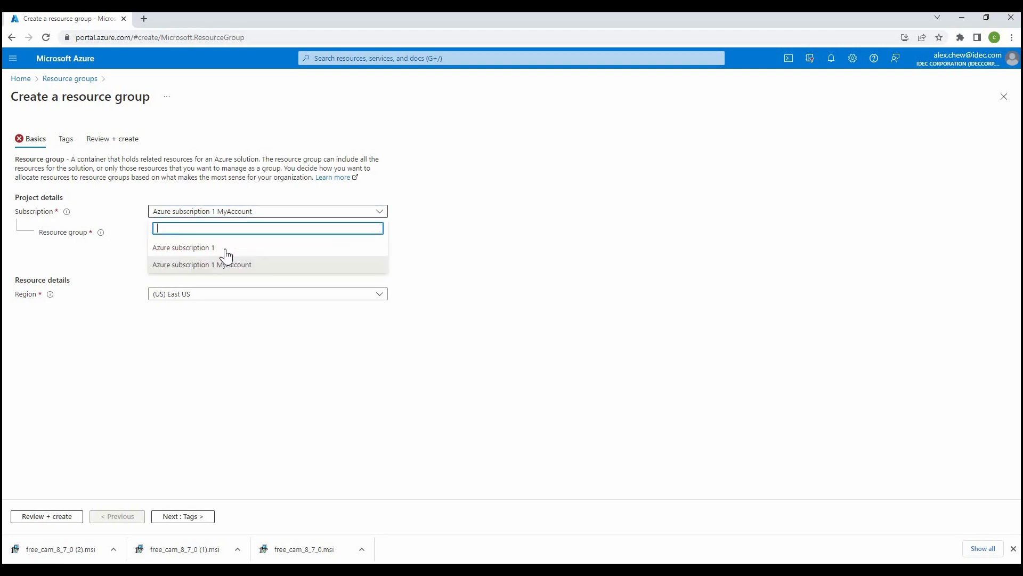
{"action": "left_click", "coordinate": [217, 246]}
{"action": "left_click", "coordinate": [210, 233]}
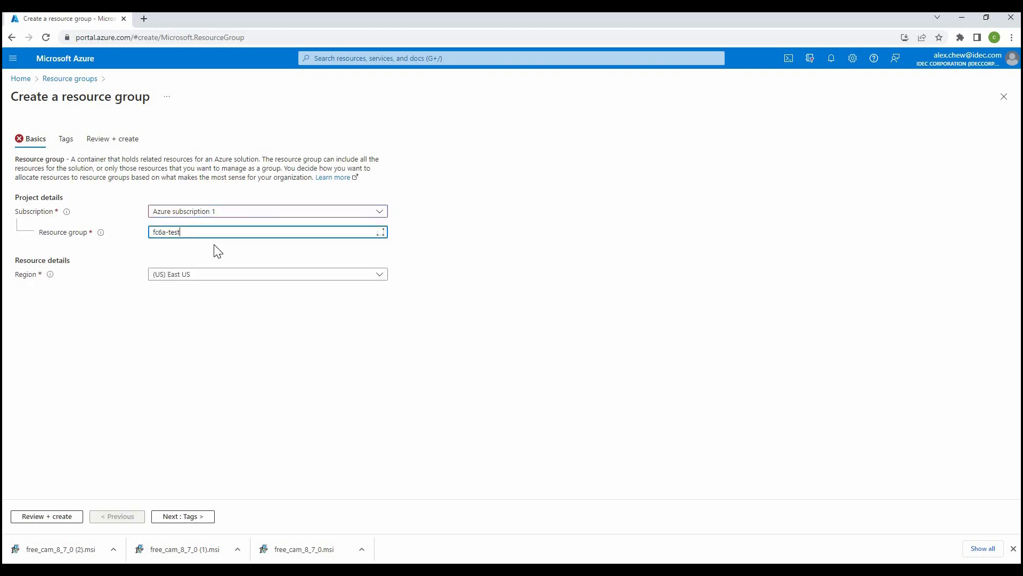
- Set the resource group's region to Southeast Asia, then review and create it
{"action": "left_click", "coordinate": [198, 275]}
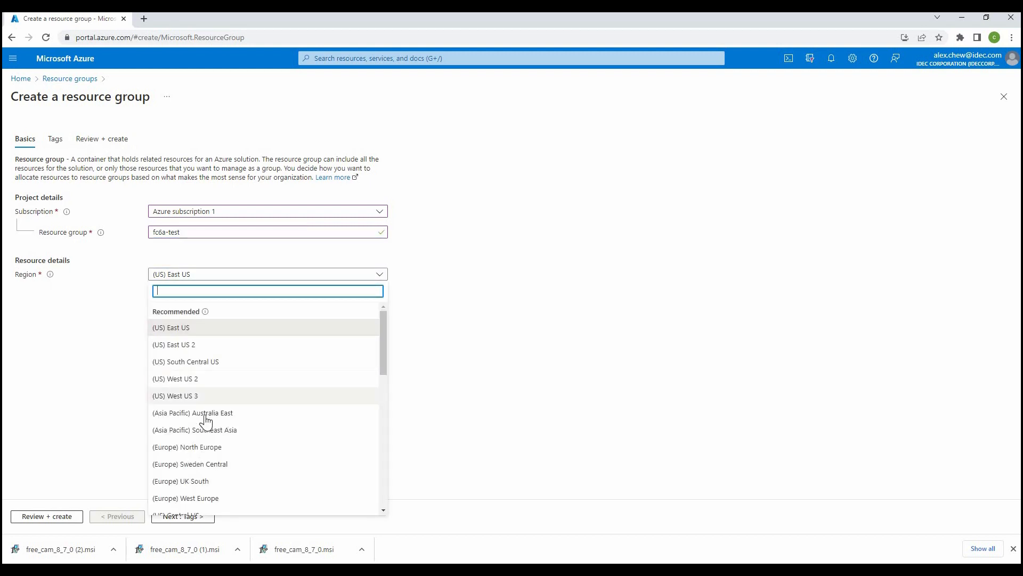
{"action": "left_click", "coordinate": [223, 431]}
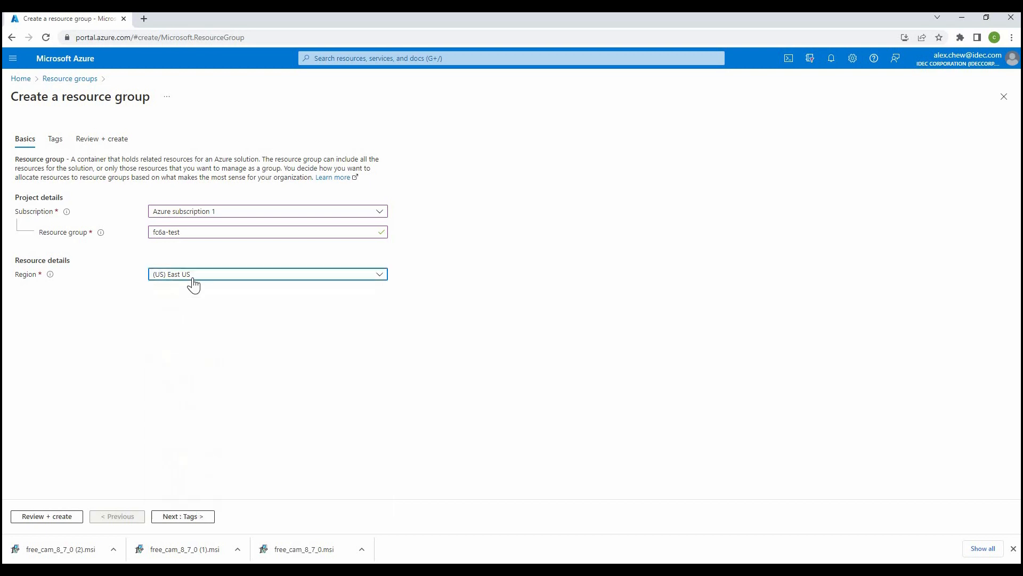
{"action": "left_click", "coordinate": [52, 516]}
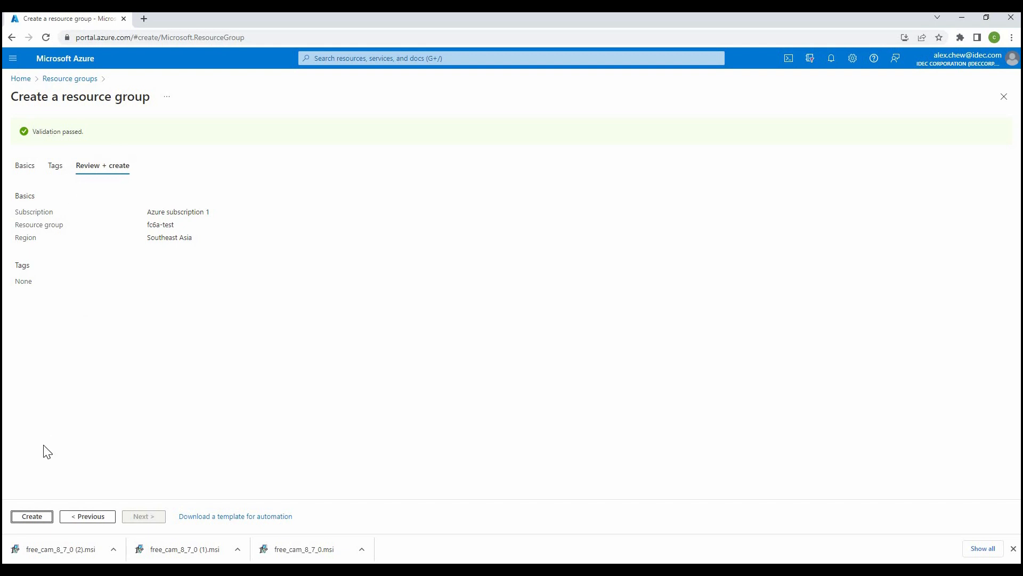
{"action": "left_click", "coordinate": [41, 521]}
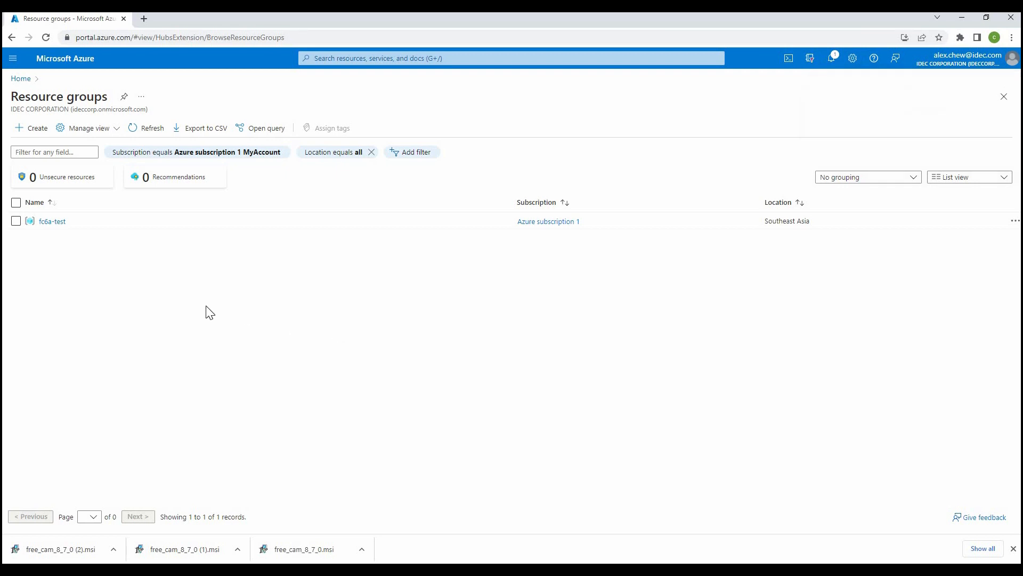
- Begin creating an IoT hub and assign it to the fc6a-test resource group
{"action": "left_click", "coordinate": [21, 79]}
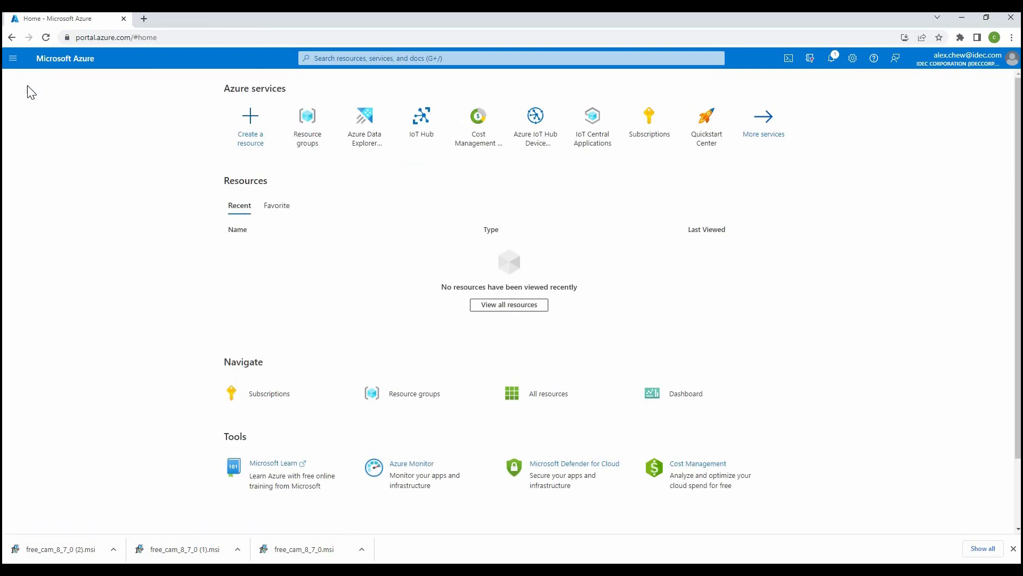
{"action": "left_click", "coordinate": [426, 150]}
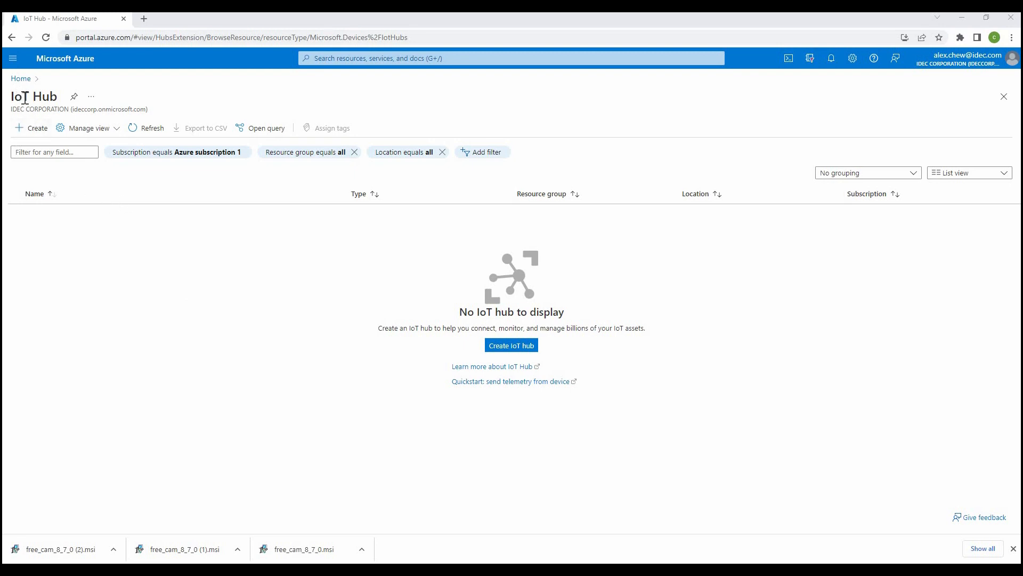
{"action": "left_click", "coordinate": [33, 138]}
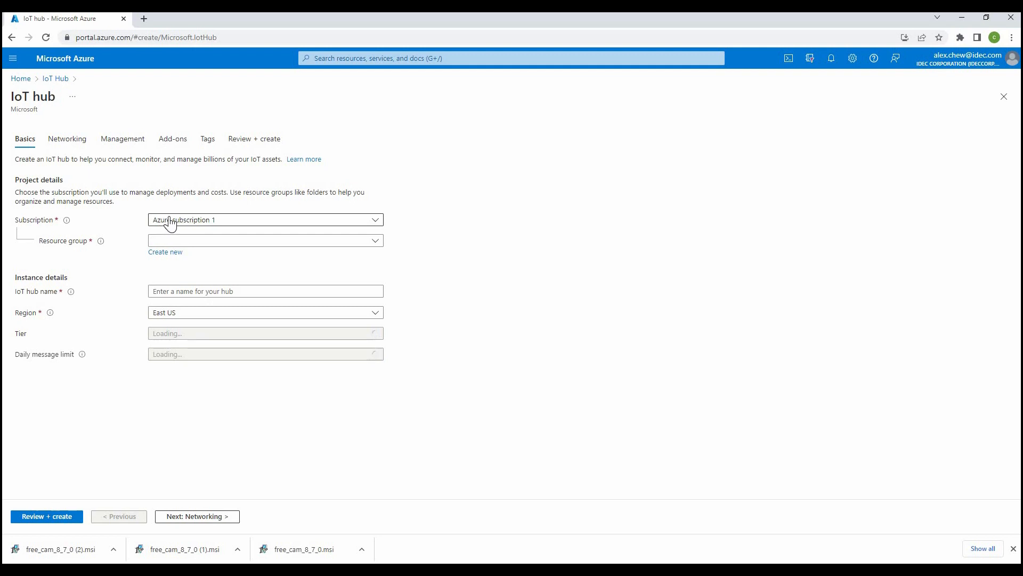
{"action": "left_click", "coordinate": [190, 243]}
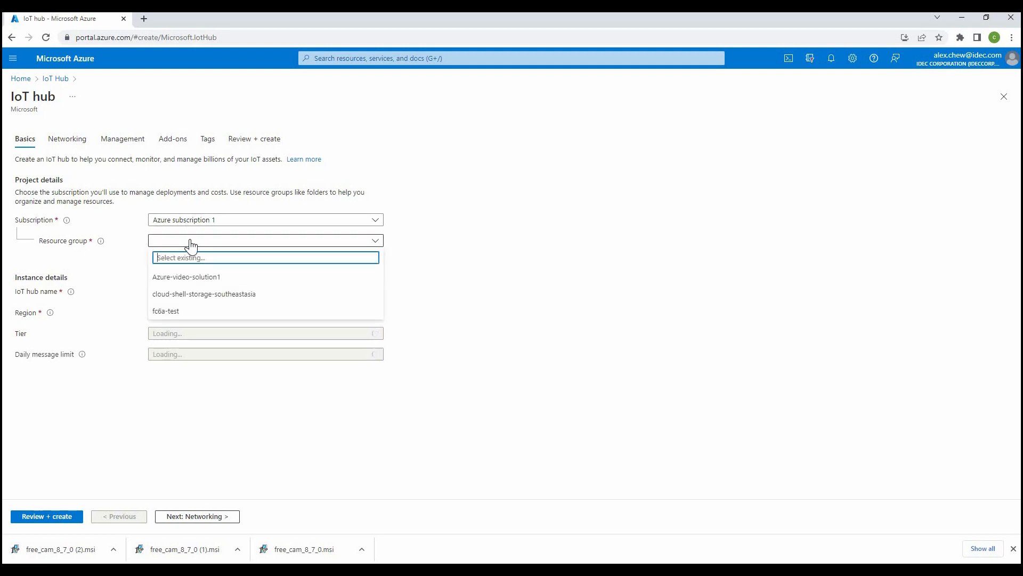
{"action": "left_click", "coordinate": [170, 311]}
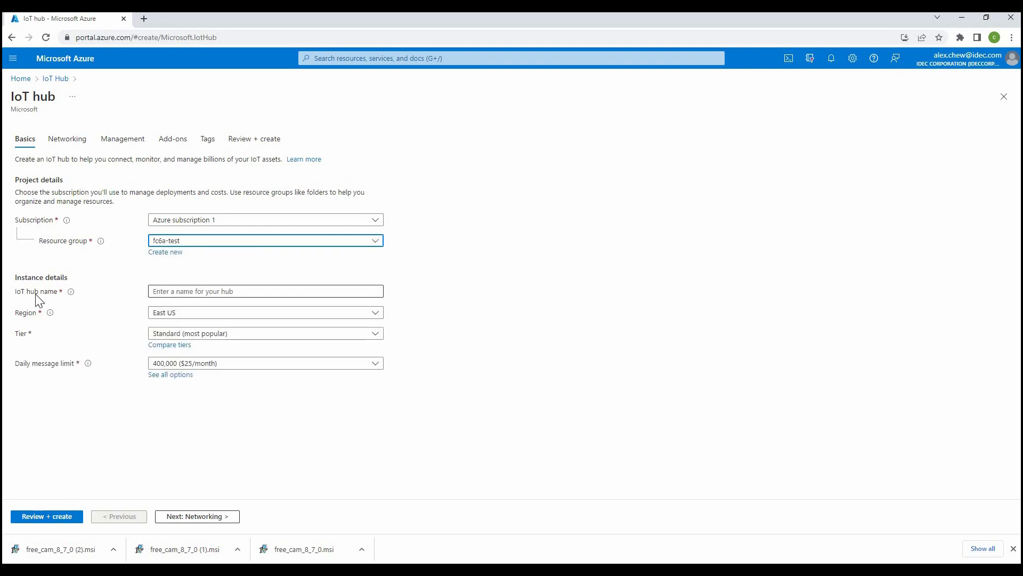
- Name the IoT hub fc6a-iot-hub-test and set its region to Southeast Asia
{"action": "left_click", "coordinate": [185, 293]}
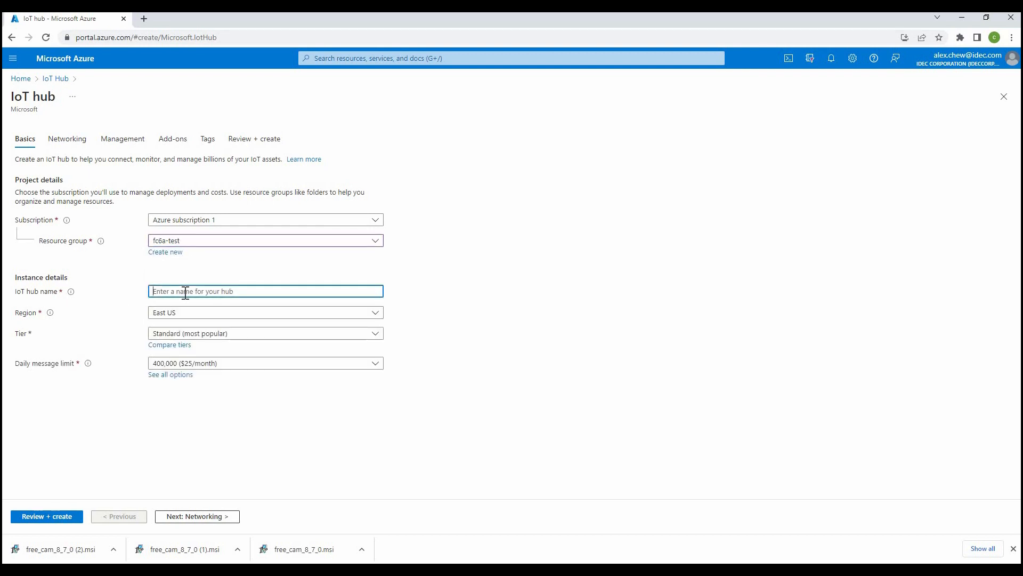
{"action": "type", "text": "fc6a-iot-hub-test"}
{"action": "left_click", "coordinate": [224, 320]}
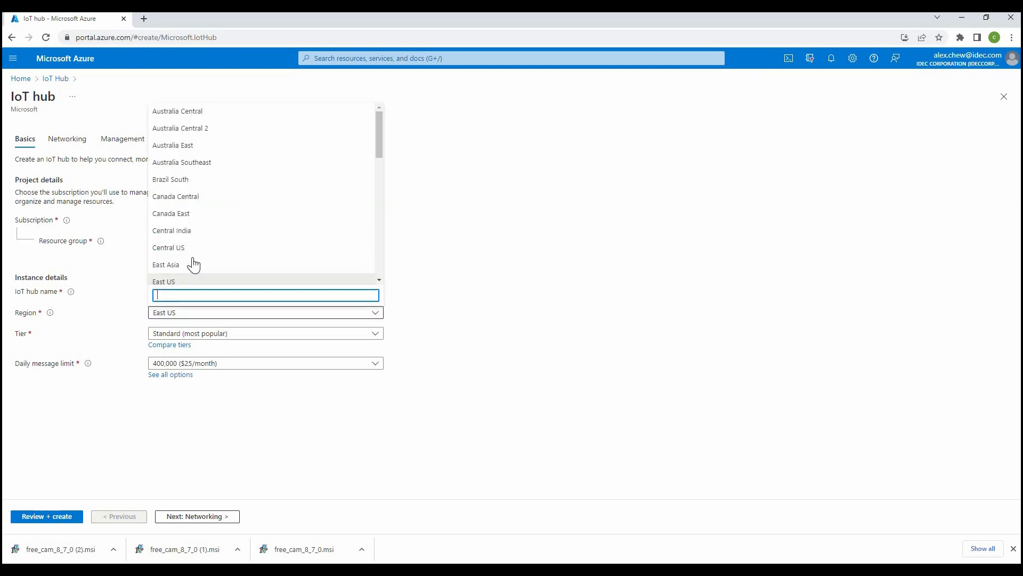
{"action": "scroll", "coordinate": [200, 223], "scroll_direction": "down", "scroll_amount": 4}
{"action": "scroll", "coordinate": [200, 223], "scroll_direction": "down", "scroll_amount": 3}
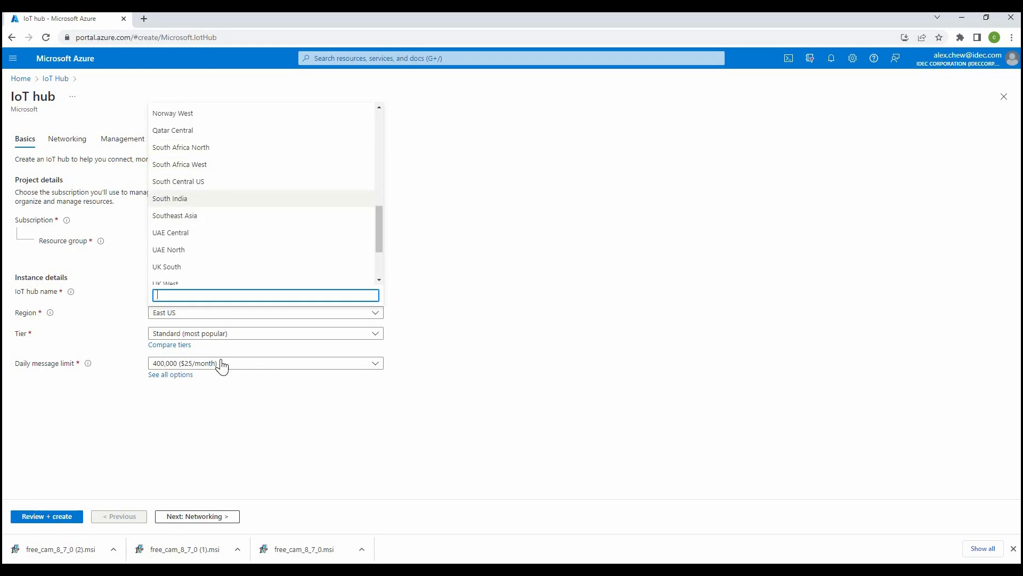
{"action": "left_click", "coordinate": [191, 216]}
- Set the IoT hub's tier to Free
{"action": "left_click", "coordinate": [230, 335]}
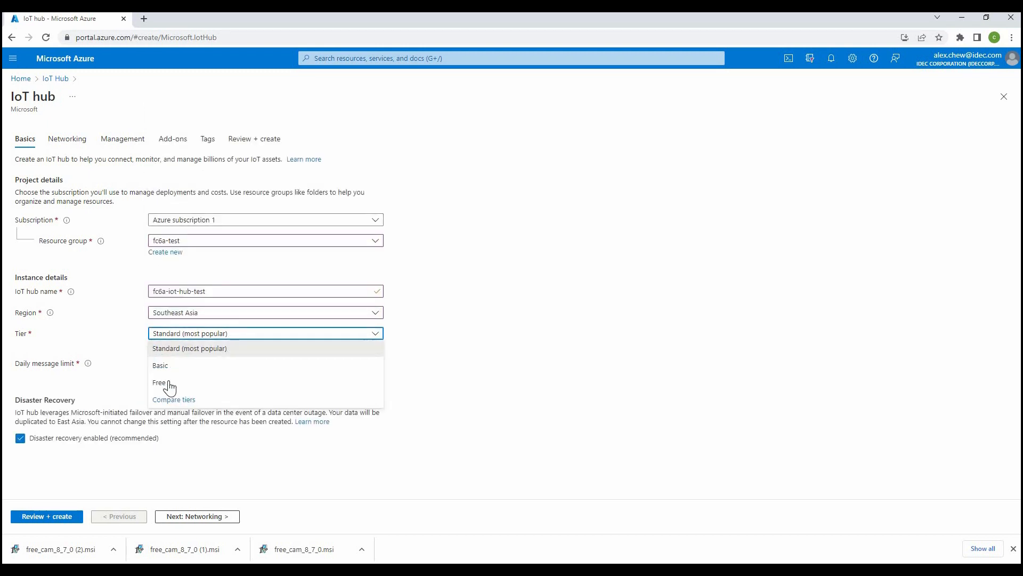
{"action": "left_click", "coordinate": [189, 381]}
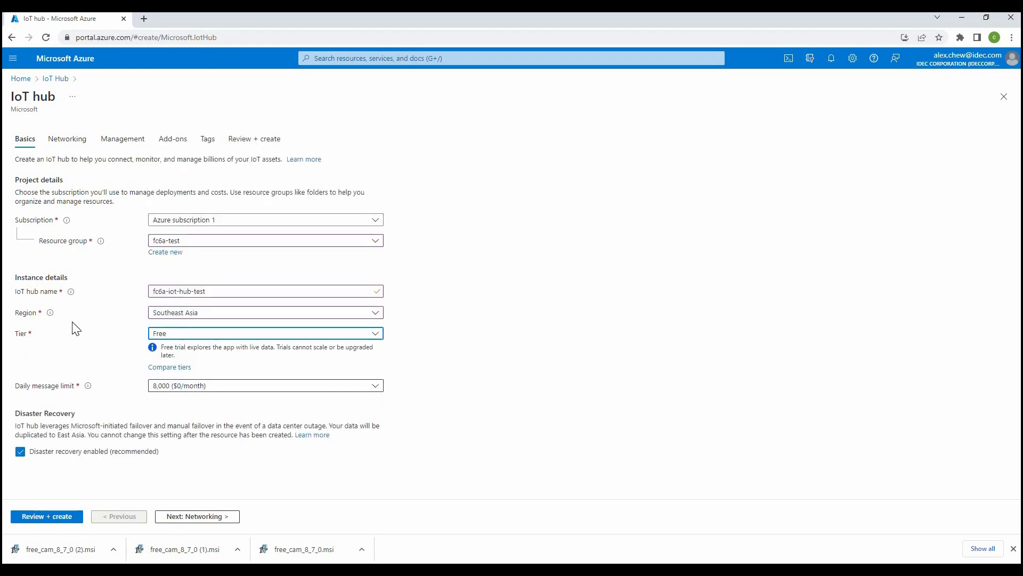
{"action": "left_click", "coordinate": [242, 336]}
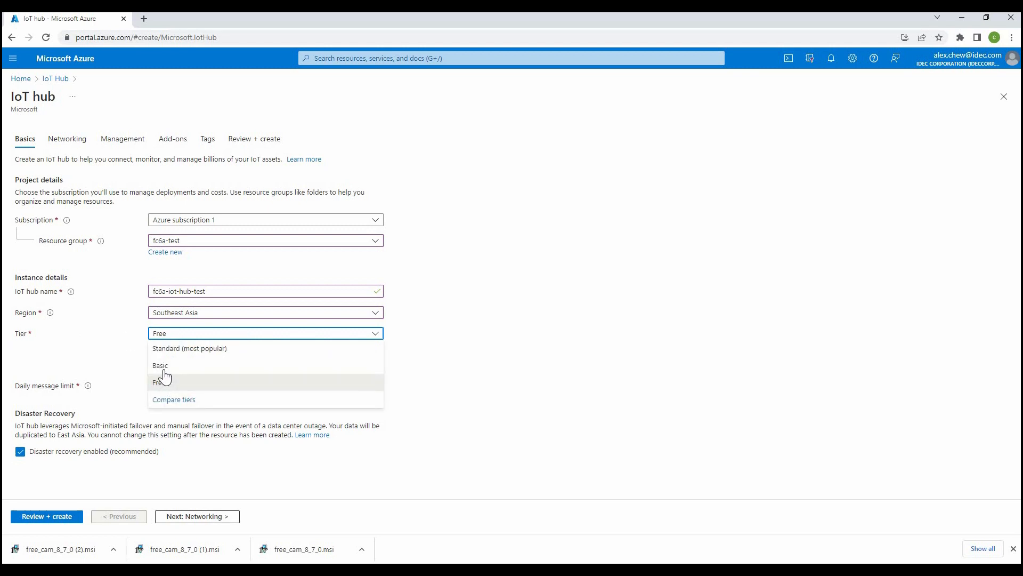
{"action": "left_click", "coordinate": [471, 365]}
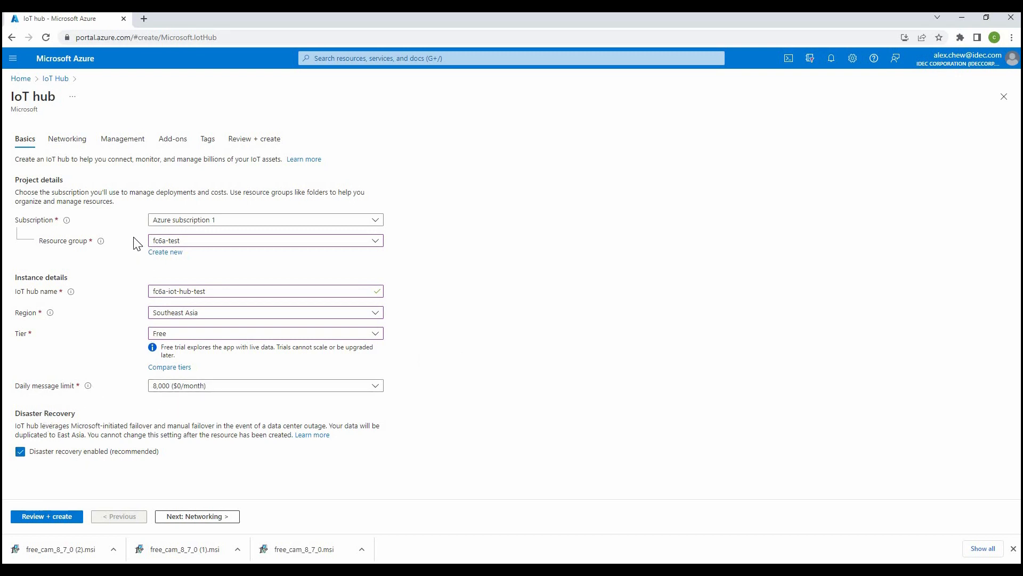
- Review the IoT hub settings and create the hub
{"action": "left_click", "coordinate": [60, 517]}
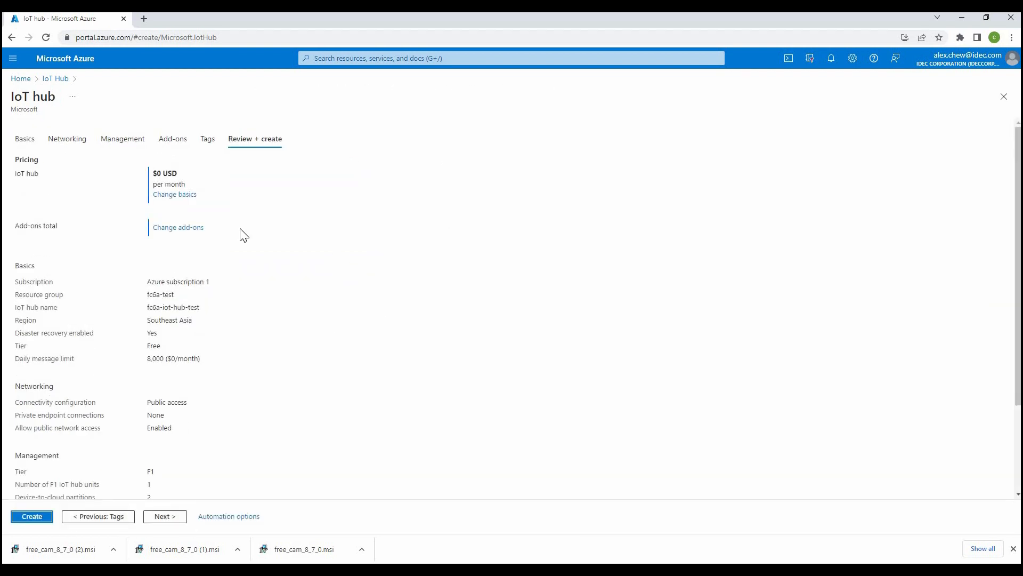
{"action": "scroll", "coordinate": [334, 286], "scroll_direction": "down", "scroll_amount": 2}
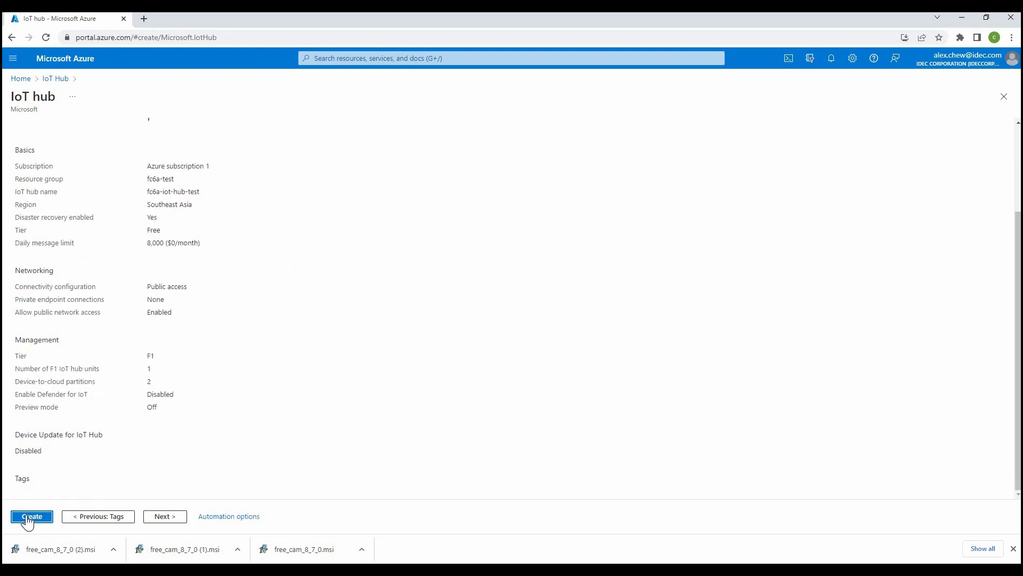
{"action": "left_click", "coordinate": [27, 517]}
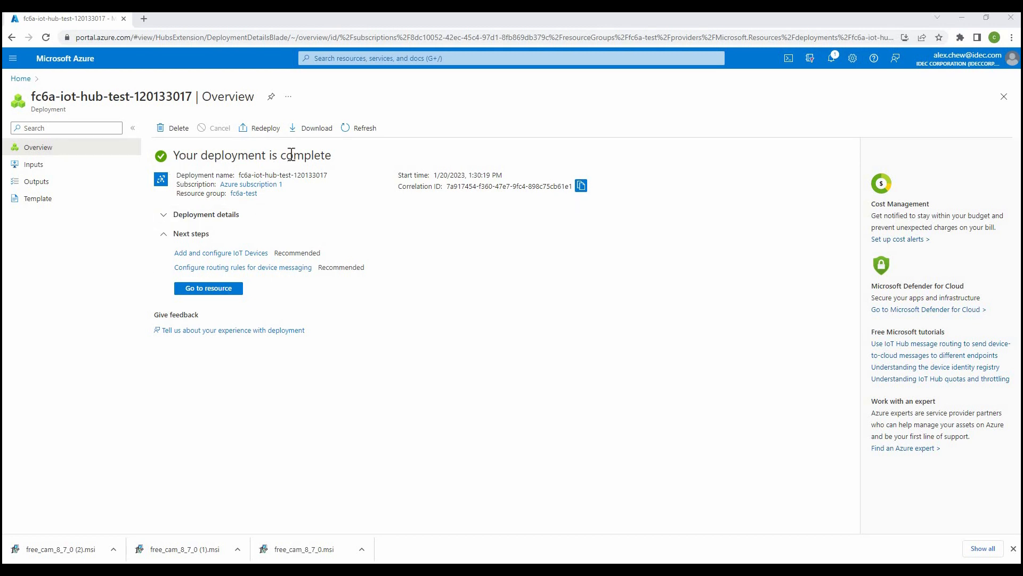
- Go to the new IoT hub's devices and start adding a device
{"action": "left_click", "coordinate": [208, 288]}
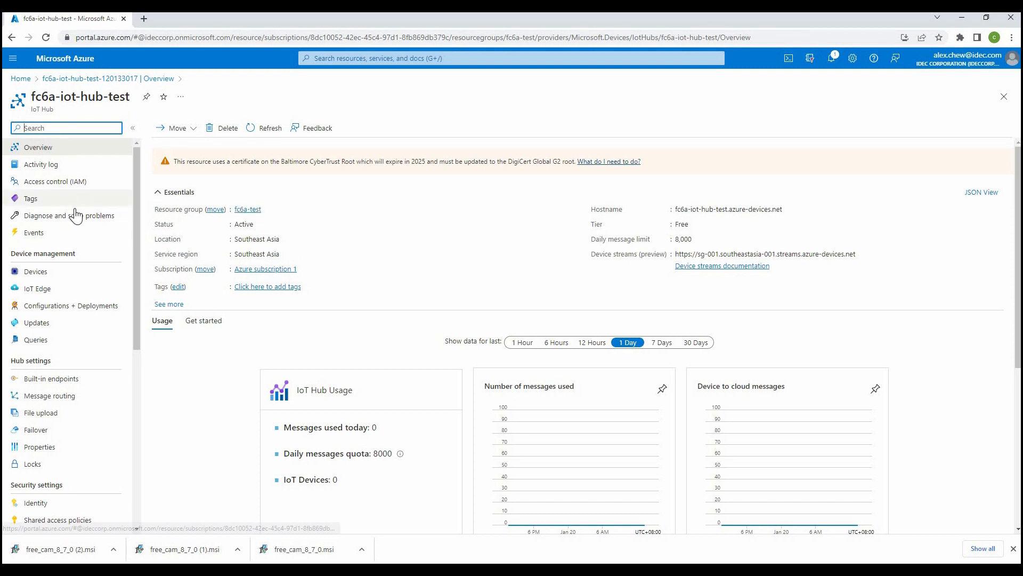
{"action": "left_click", "coordinate": [193, 387]}
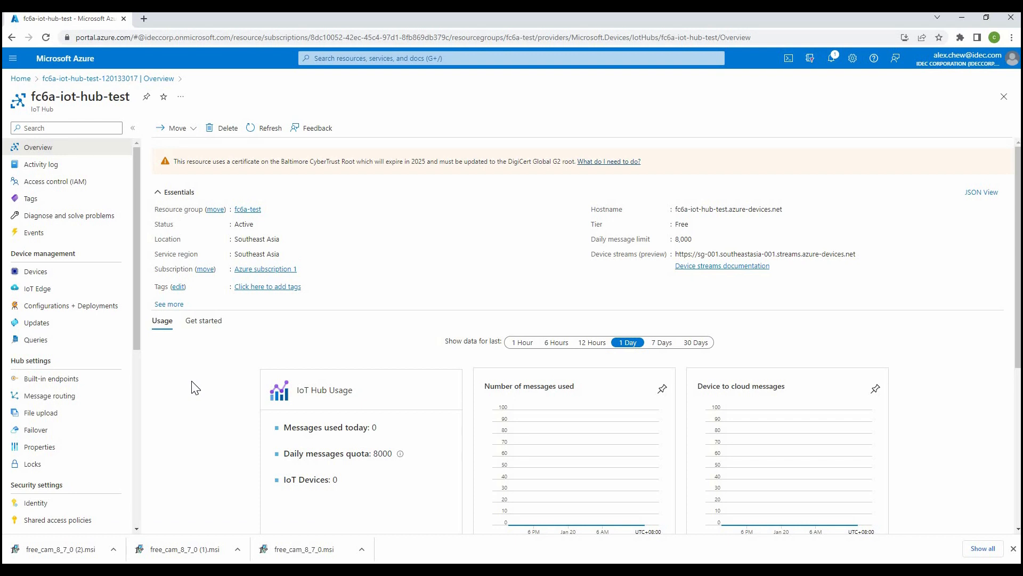
{"action": "left_click", "coordinate": [29, 276]}
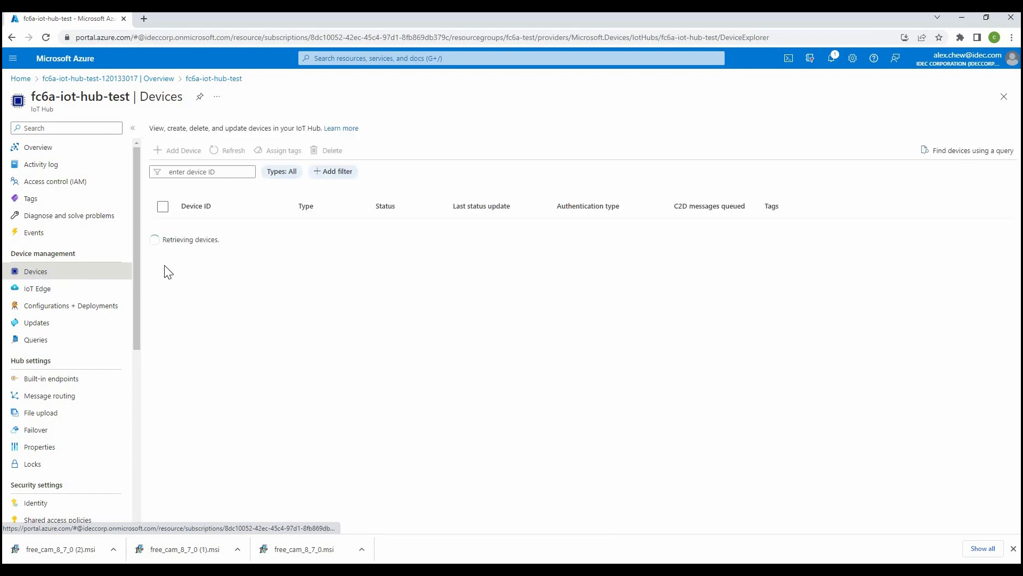
{"action": "left_click", "coordinate": [178, 153]}
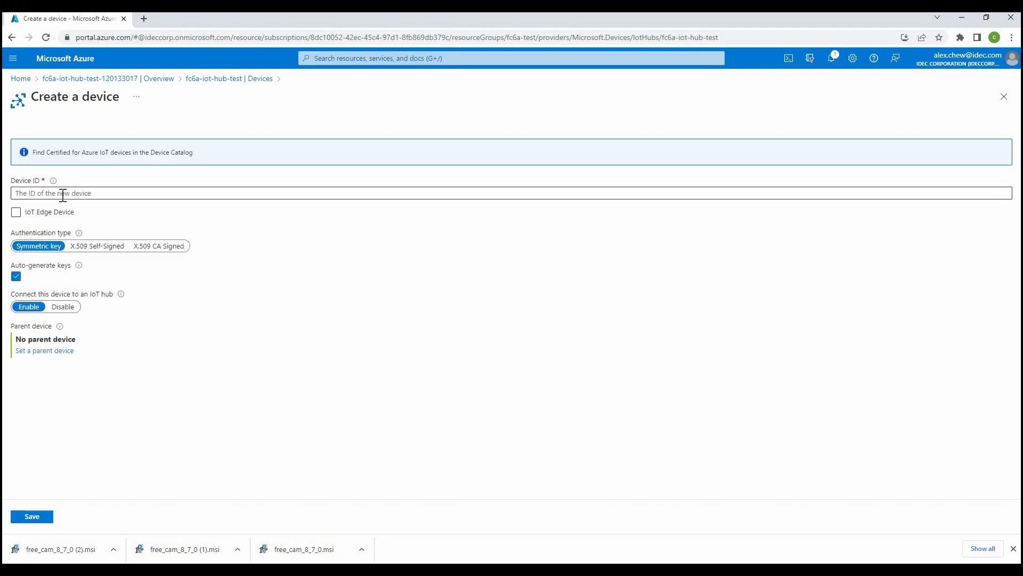
- Create a device with the ID fc6a-device1 using the default symmetric key settings
{"action": "left_click", "coordinate": [63, 195]}
{"action": "type", "text": "fc6a-device1"}
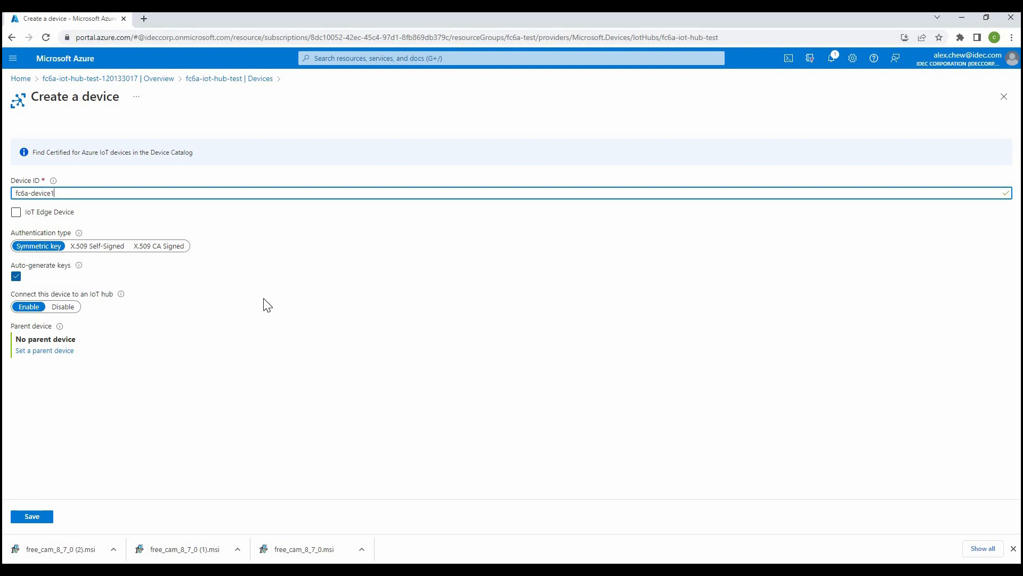
{"action": "left_click", "coordinate": [45, 518]}
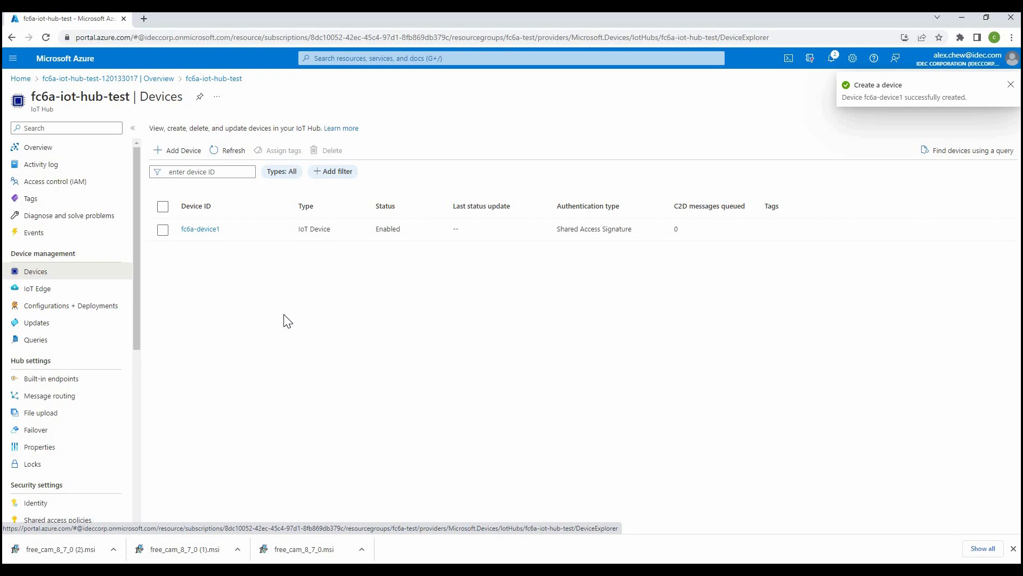
- Open the fc6a-device1 device and copy its primary connection string
{"action": "left_click", "coordinate": [205, 233]}
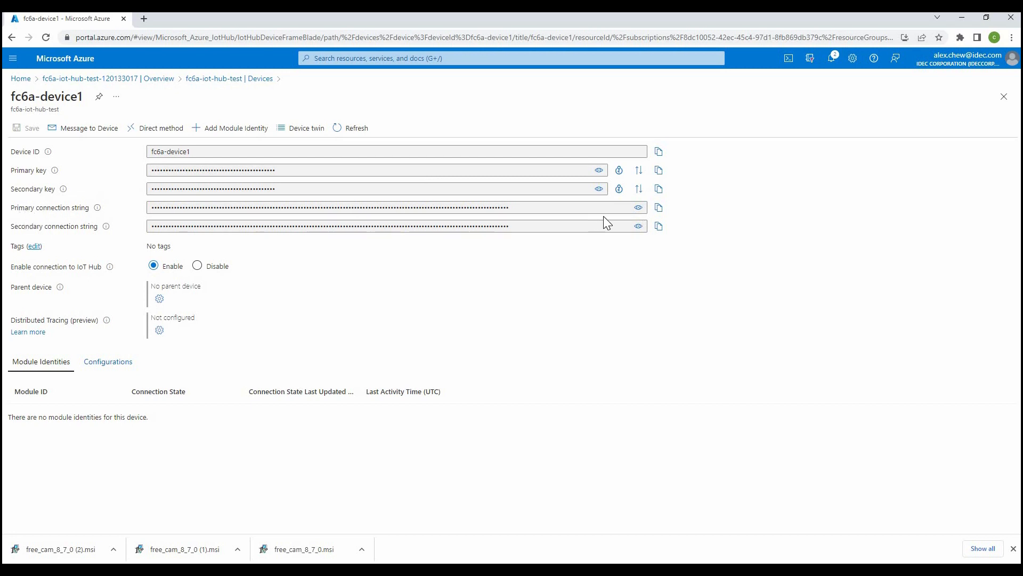
{"action": "left_click", "coordinate": [659, 208]}
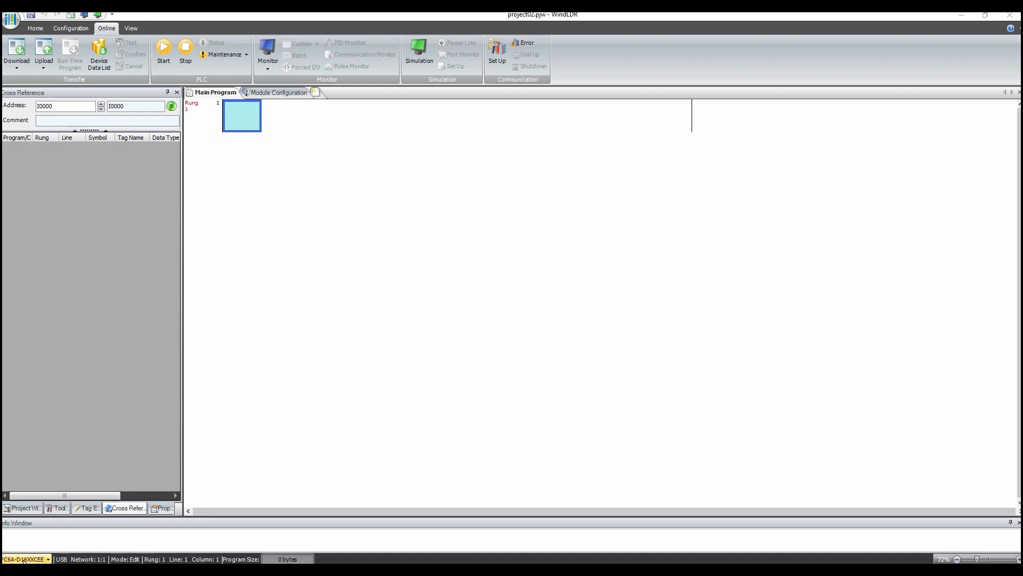
- Switch to WindLDR and open the Ethernet Port 1 function area settings
{"action": "left_click", "coordinate": [78, 28]}
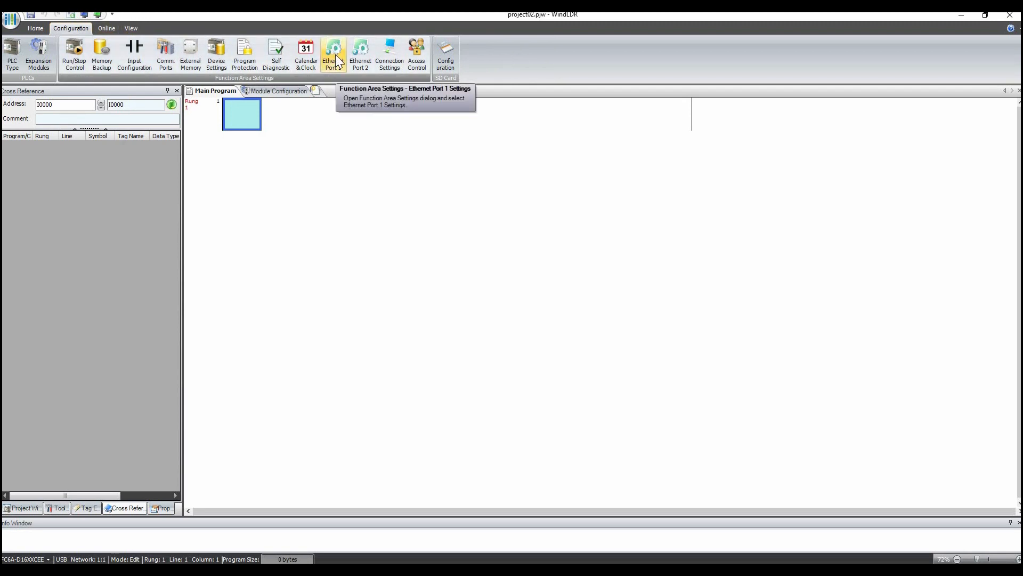
{"action": "left_click", "coordinate": [334, 54]}
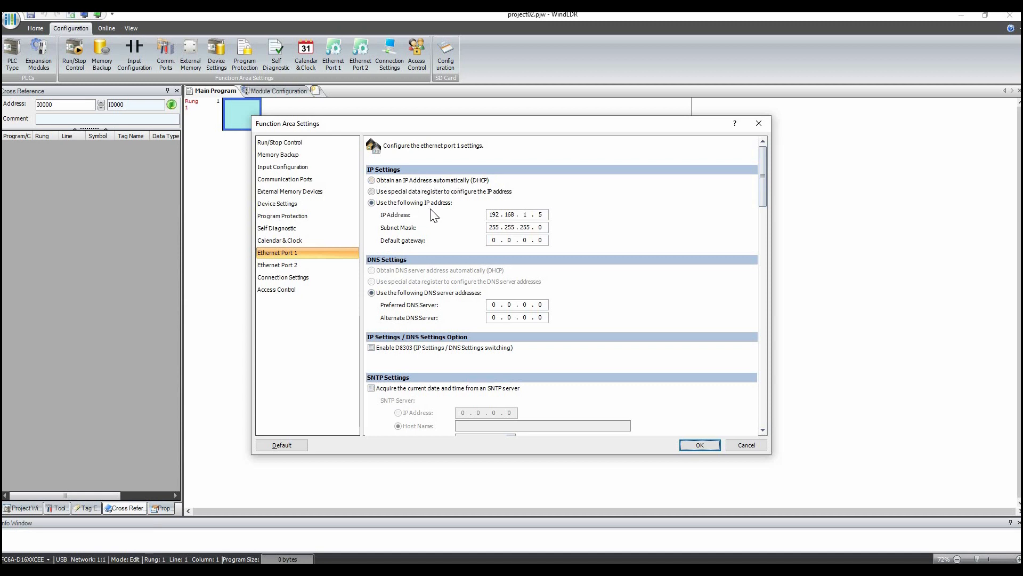
- Change the last octet of the PLC's fixed IP address and set the default gateway on the 192.168.1 network
{"action": "double_click", "coordinate": [533, 215]}
{"action": "type", "text": "0"}
{"action": "double_click", "coordinate": [540, 214]}
{"action": "type", "text": "6"}
{"action": "double_click", "coordinate": [496, 239]}
{"action": "type", "text": "192168.1"}
- Set the preferred DNS server and set the alternate DNS server to 8.8.4.4
{"action": "left_click", "coordinate": [494, 305]}
{"action": "type", "text": "8"}
{"action": "left_click", "coordinate": [493, 317]}
{"action": "type", "text": "8 . 8 . 4 . 4"}
- Open the MQTT settings, enable MQTT, and choose Azure IoT Hub as the cloud service
{"action": "left_click_drag", "start_coordinate": [763, 202], "coordinate": [762, 293]}
{"action": "scroll", "coordinate": [761, 292], "scroll_direction": "down", "scroll_amount": 15}
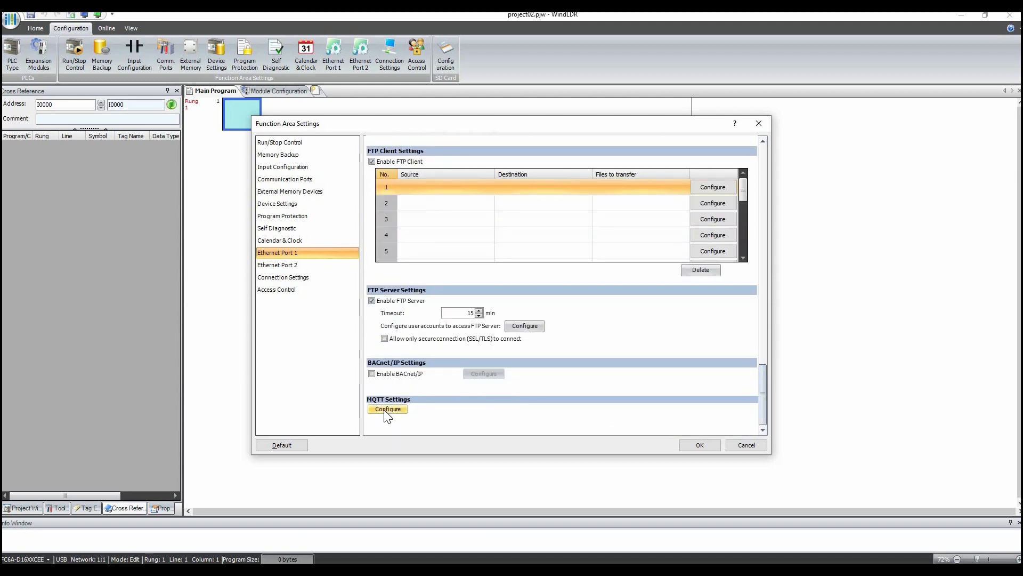
{"action": "left_click", "coordinate": [387, 409]}
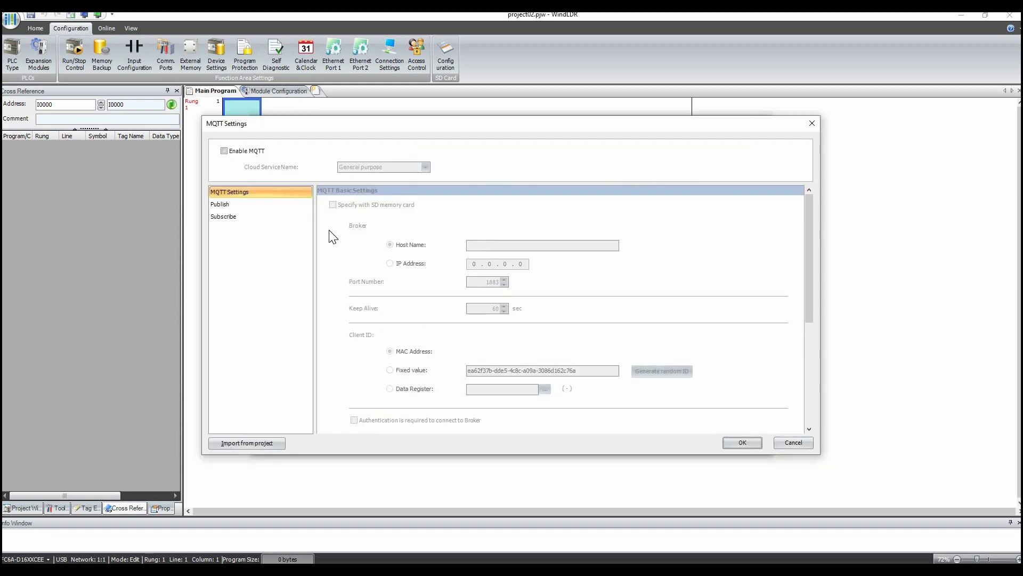
{"action": "left_click", "coordinate": [240, 152]}
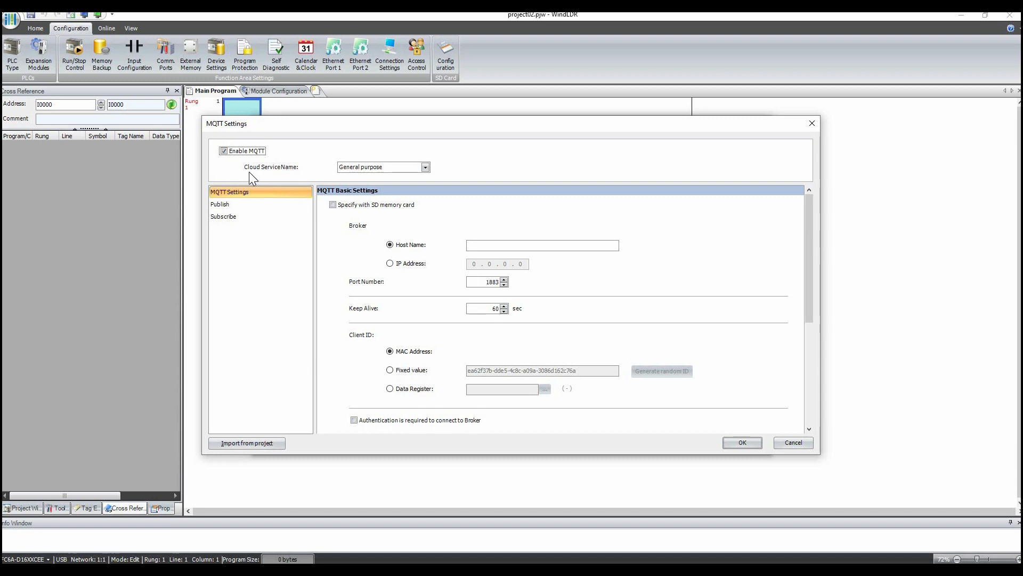
{"action": "left_click", "coordinate": [425, 167]}
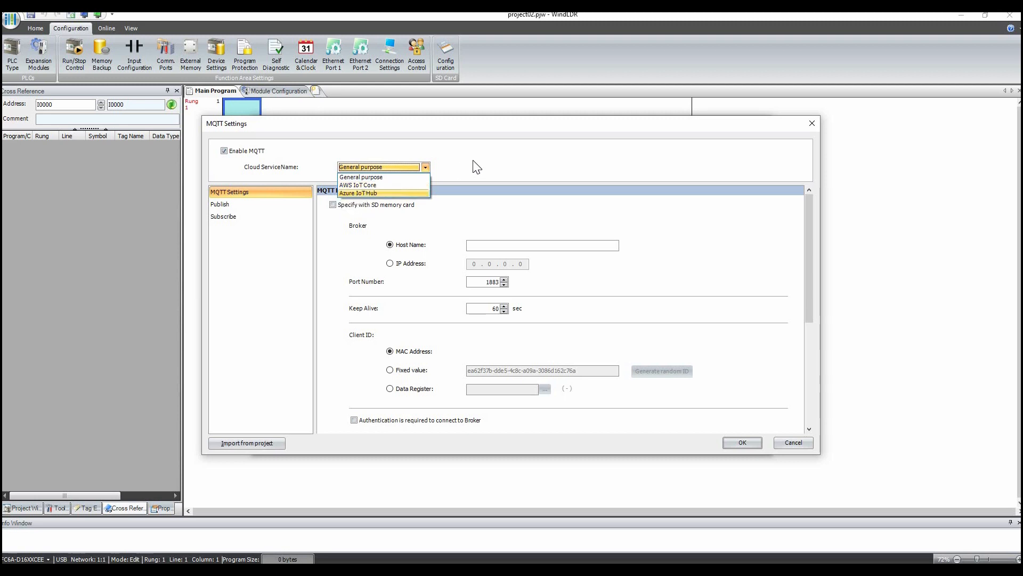
{"action": "key", "text": "Return"}
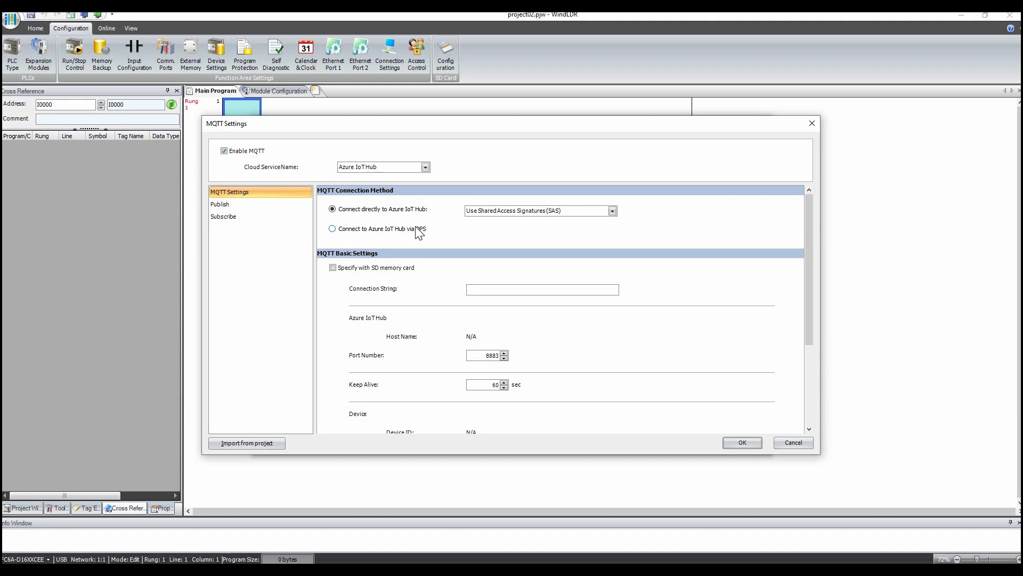
- Paste the device's connection string into the MQTT basic settings
{"action": "left_click_drag", "start_coordinate": [807, 219], "coordinate": [805, 235]}
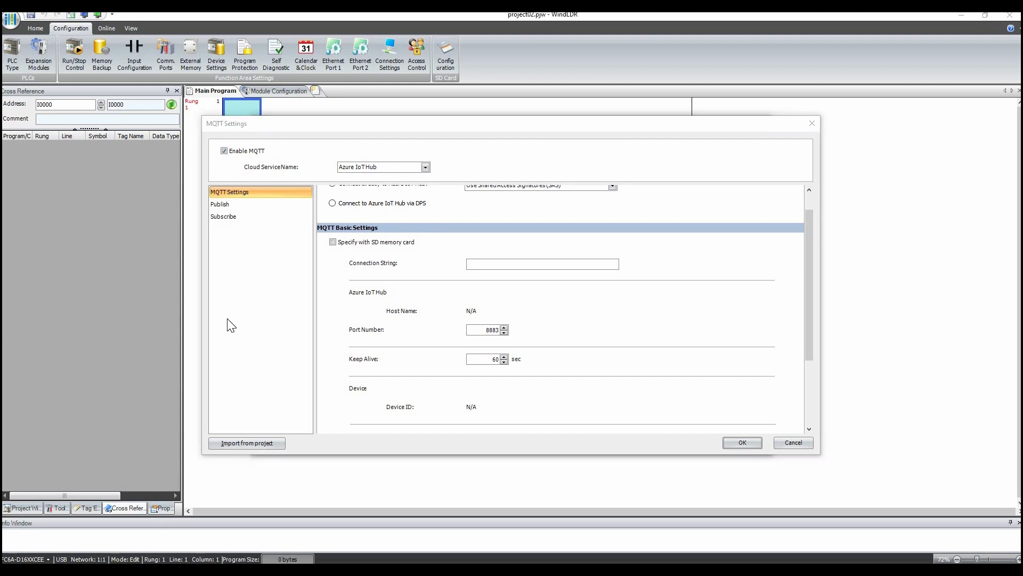
{"action": "left_click", "coordinate": [520, 263]}
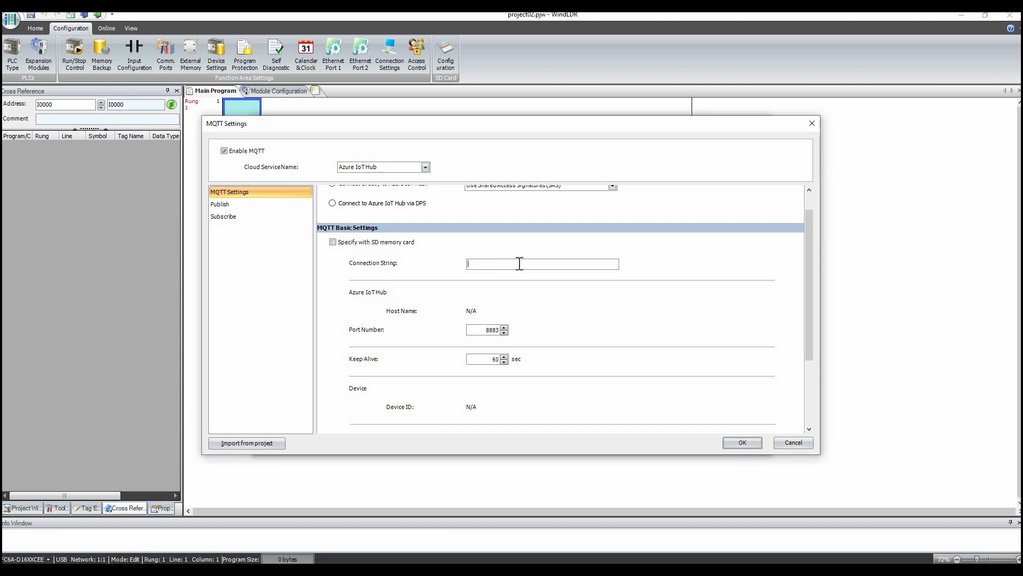
{"action": "key", "text": "ctrl+v"}
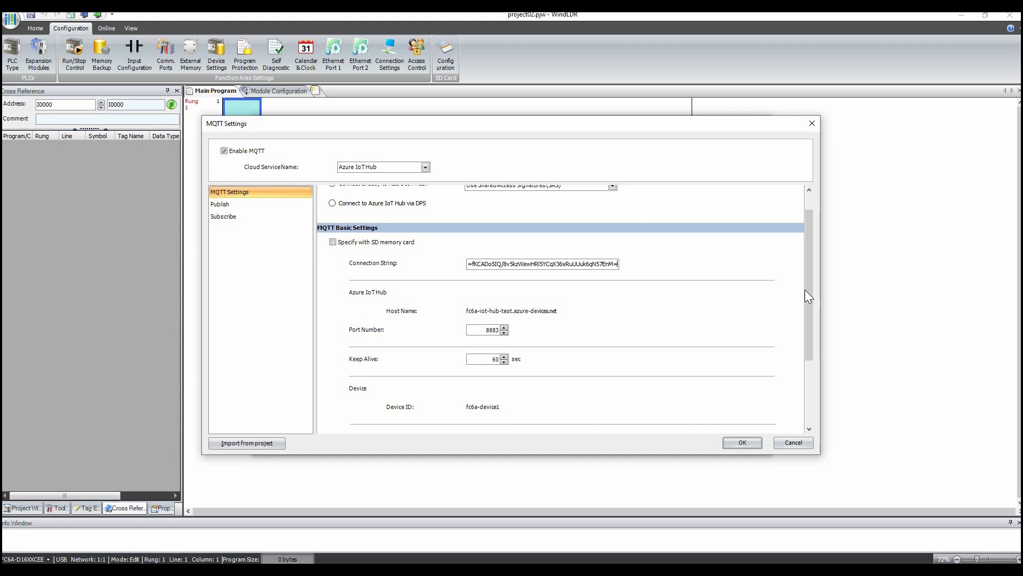
- Assign M0000 as the connection control device and D0 as the connection status device, then confirm both dialogs
{"action": "scroll", "coordinate": [809, 306], "scroll_direction": "down", "scroll_amount": 1}
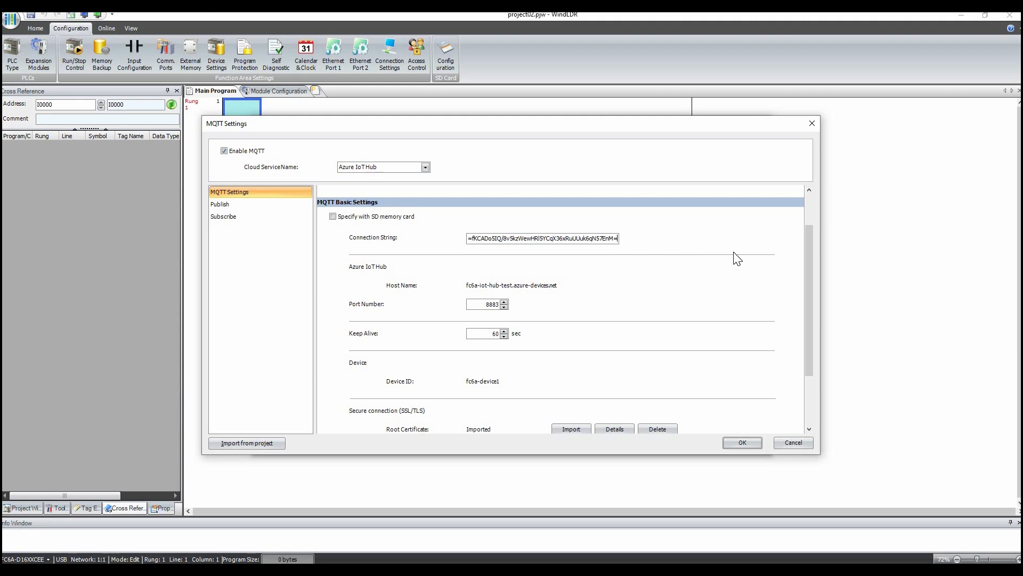
{"action": "scroll", "coordinate": [803, 302], "scroll_direction": "down", "scroll_amount": 3}
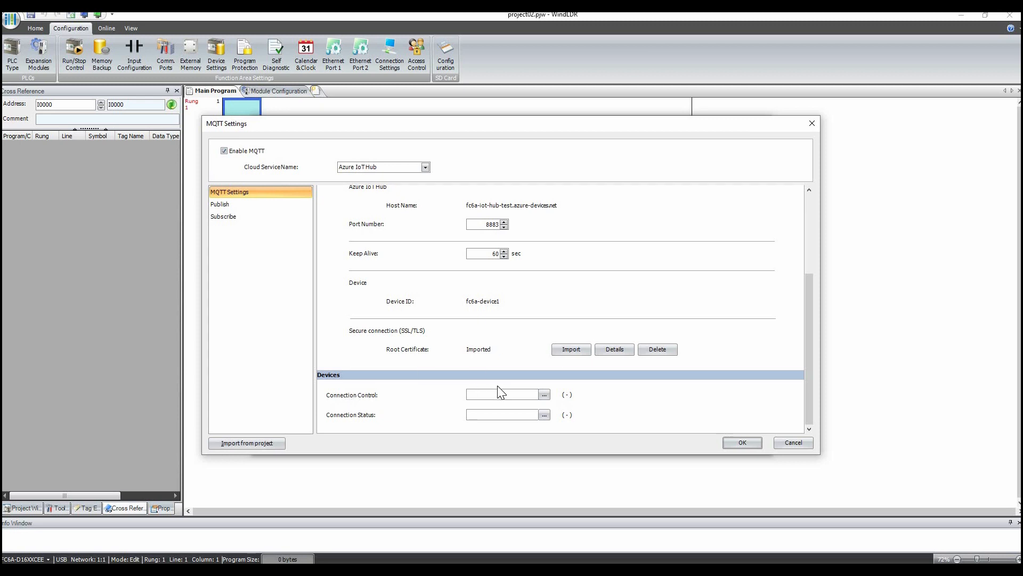
{"action": "type", "text": "m"}
{"action": "key", "text": "Tab"}
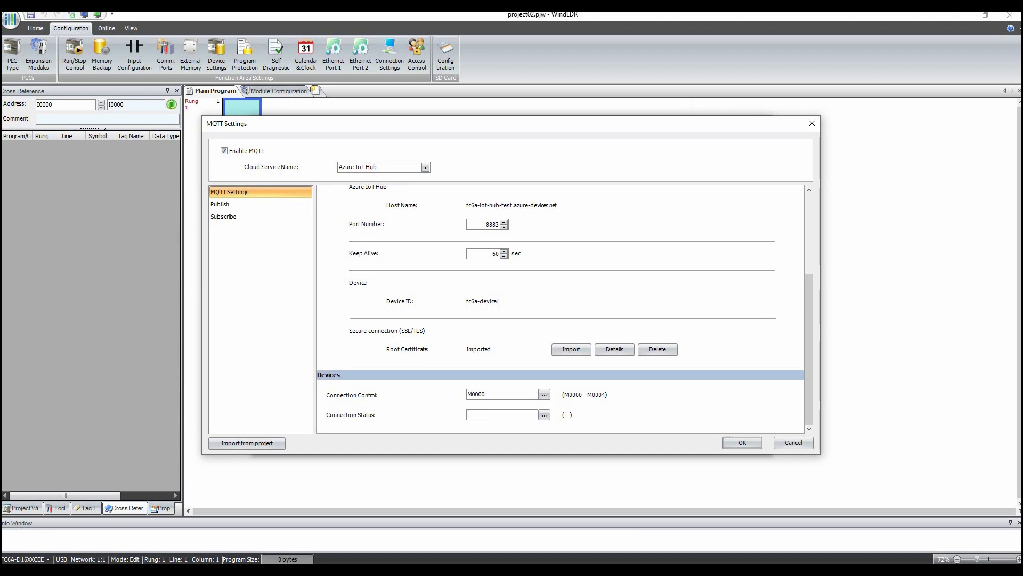
{"action": "type", "text": "d0"}
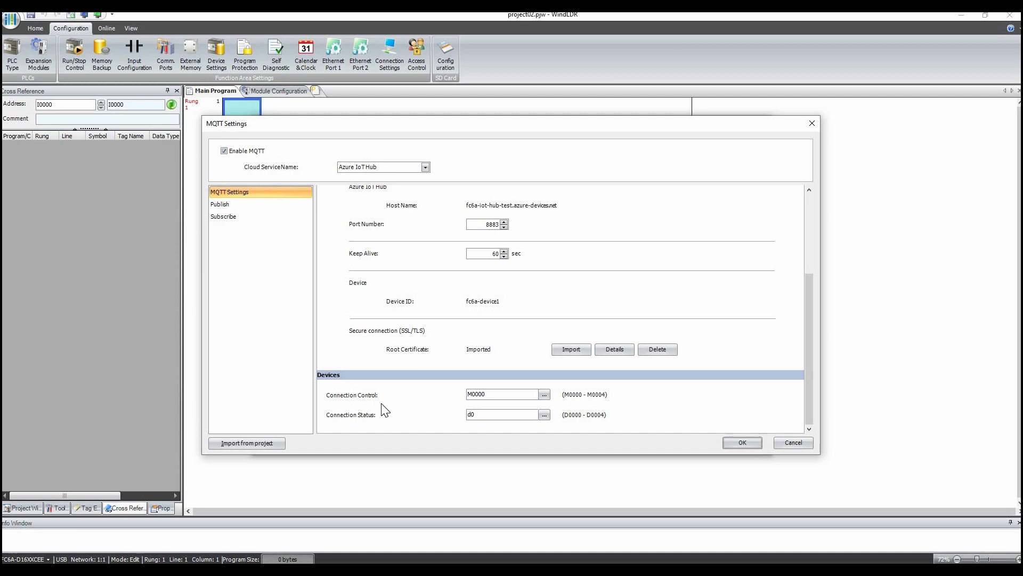
{"action": "left_click", "coordinate": [498, 394]}
{"action": "left_click", "coordinate": [736, 442]}
{"action": "left_click", "coordinate": [693, 445]}
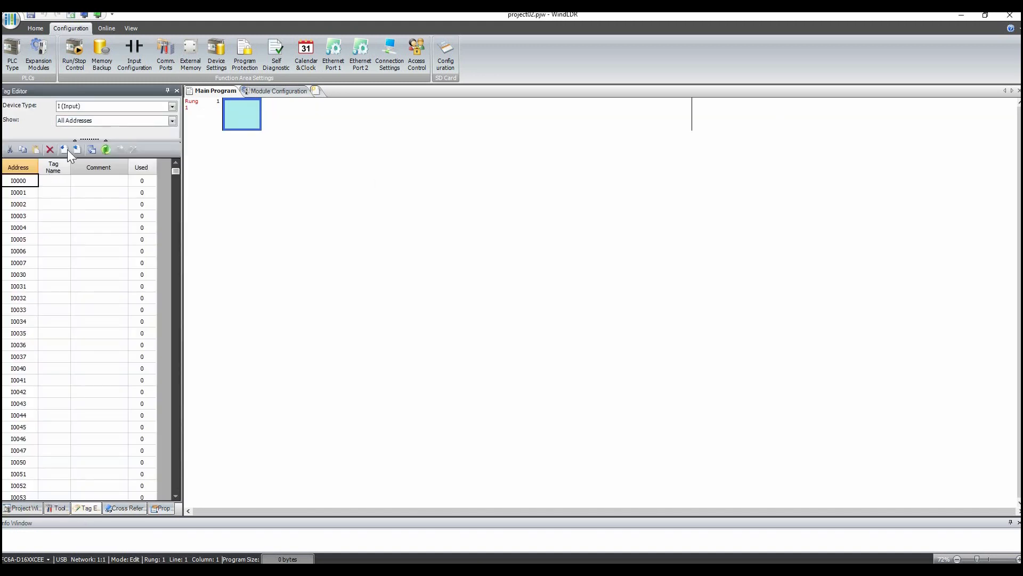
- Add the comment "connection control" to internal relay M0000 in the Tag Editor
{"action": "left_click", "coordinate": [102, 106]}
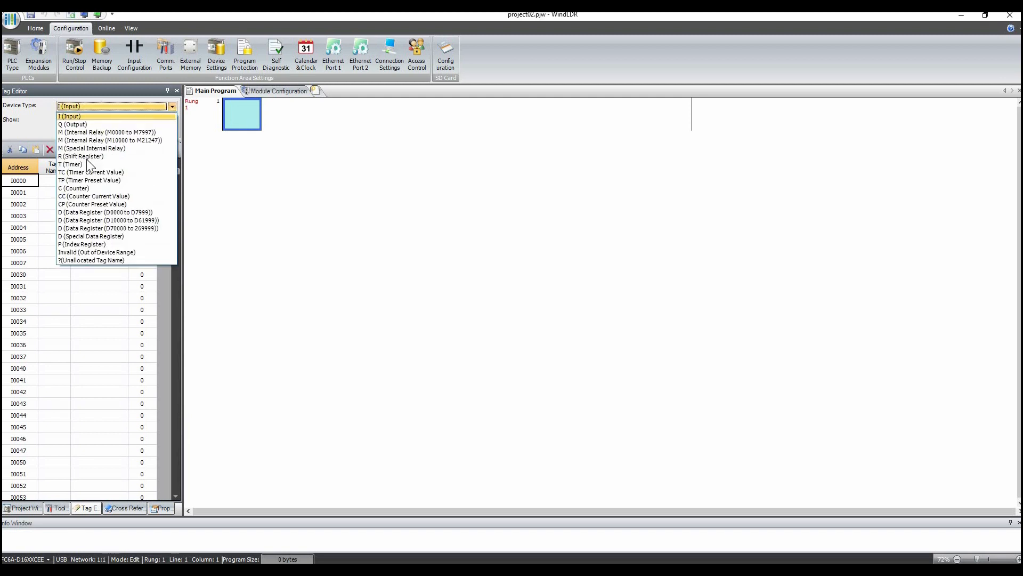
{"action": "key", "text": "Return"}
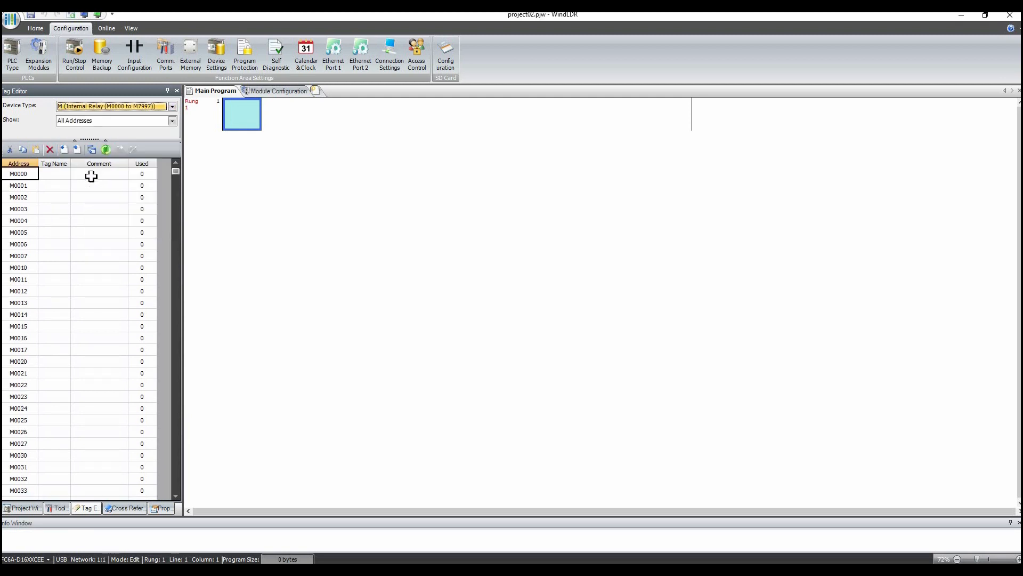
{"action": "left_click", "coordinate": [101, 173]}
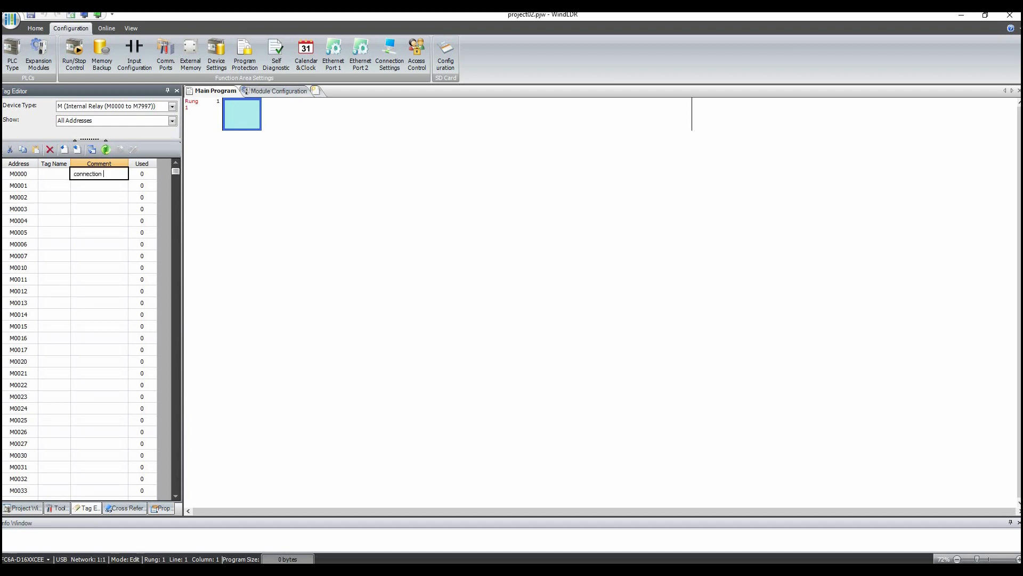
{"action": "type", "text": "ntrol"}
- Add the comment "connection status" to data register D0000 in the Tag Editor
{"action": "left_click", "coordinate": [161, 108]}
{"action": "left_click", "coordinate": [80, 212]}
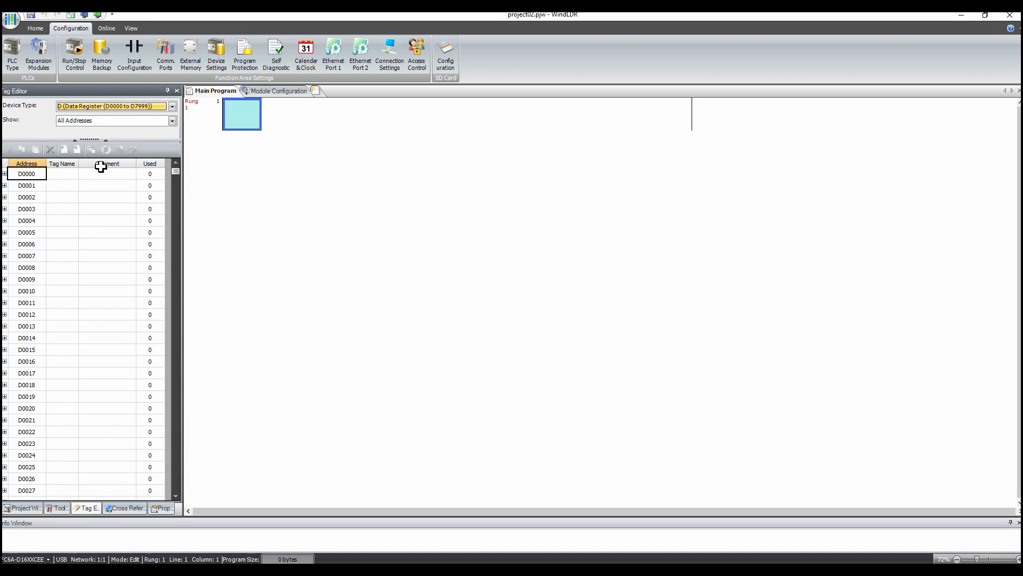
{"action": "left_click", "coordinate": [107, 173]}
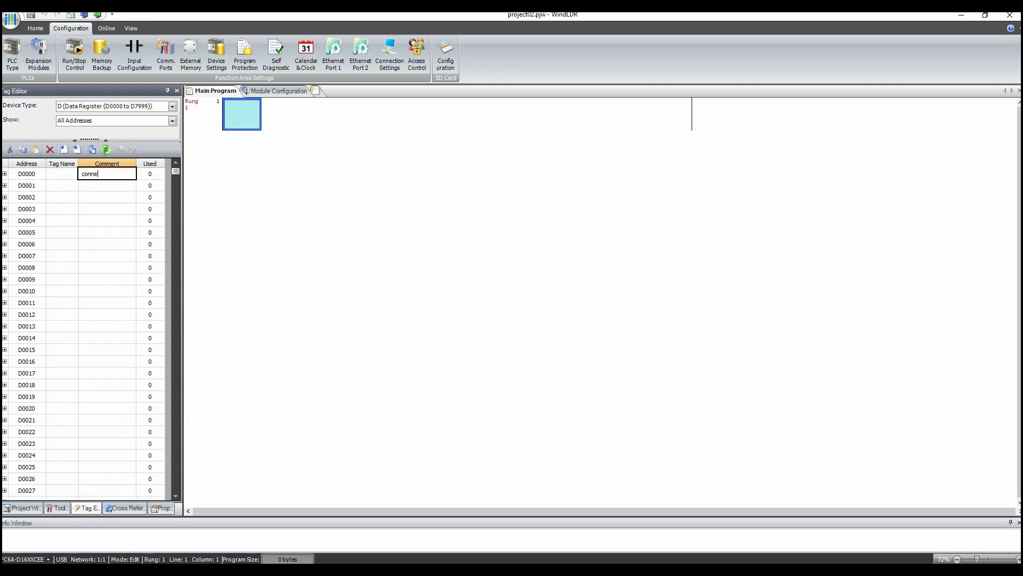
{"action": "type", "text": "connection status"}
{"action": "left_click", "coordinate": [99, 290]}
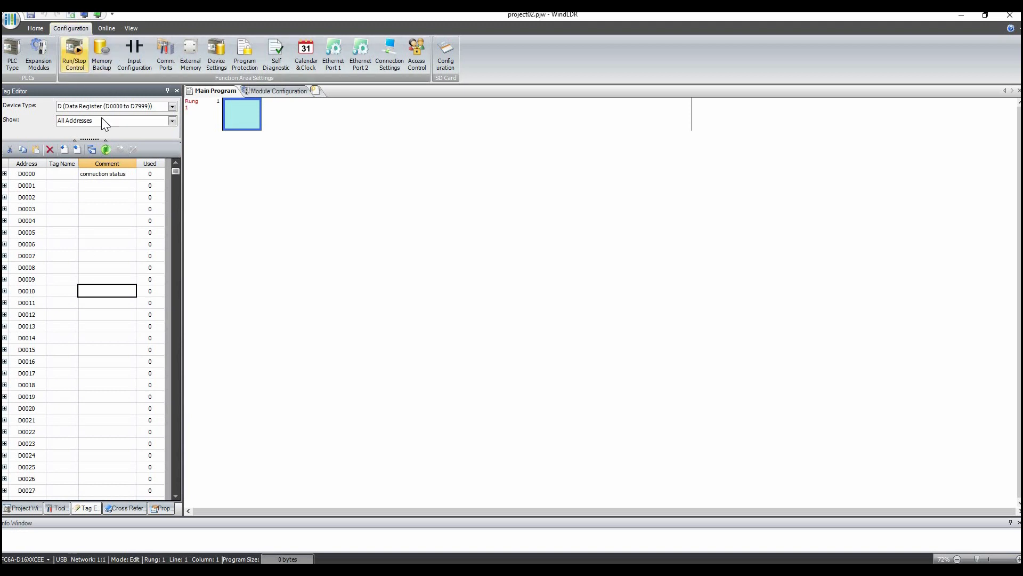
- Download the project to the PLC with the latest system software included
{"action": "left_click", "coordinate": [21, 49]}
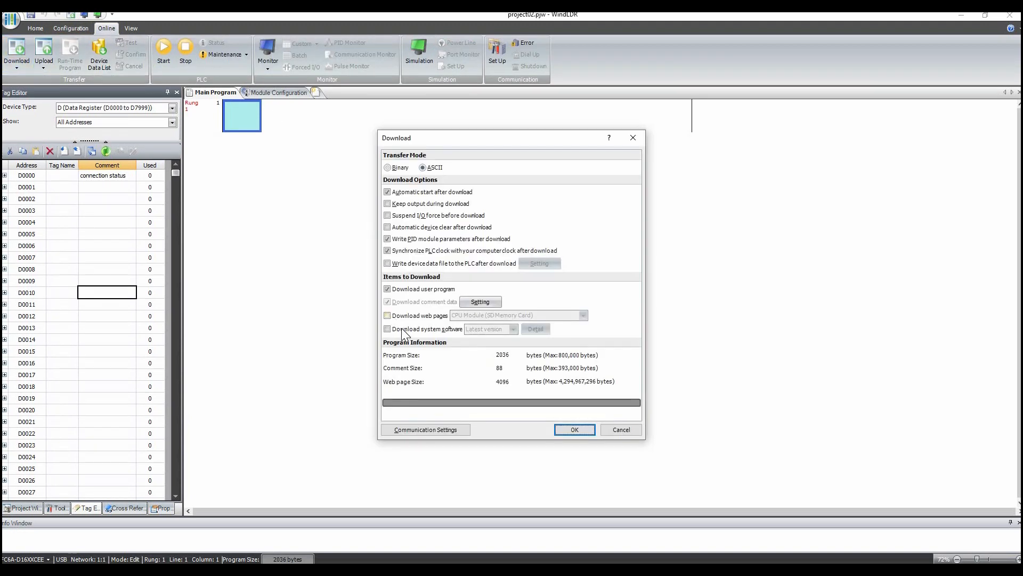
{"action": "left_click", "coordinate": [401, 329]}
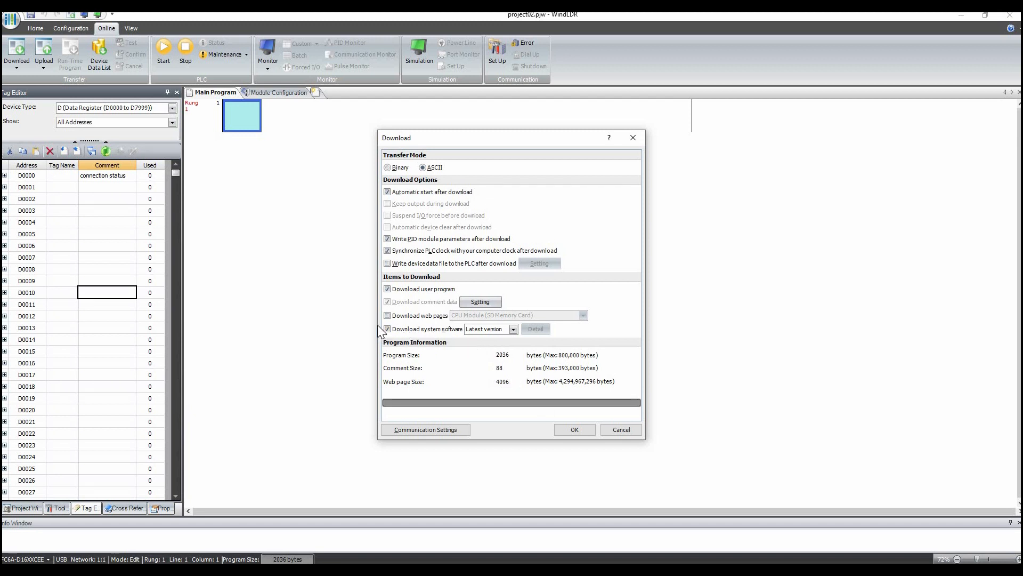
{"action": "left_click", "coordinate": [568, 429]}
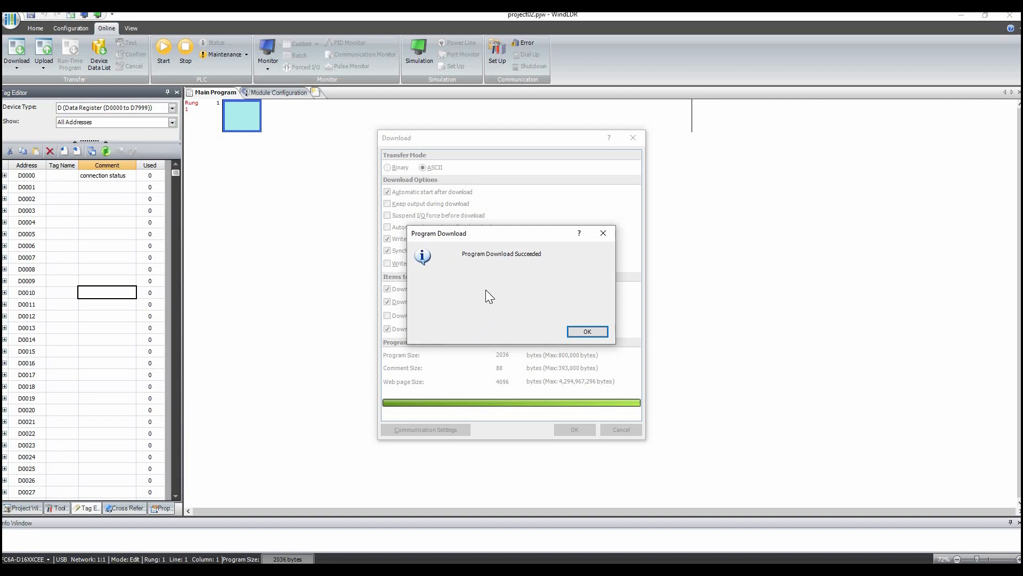
{"action": "left_click", "coordinate": [587, 332]}
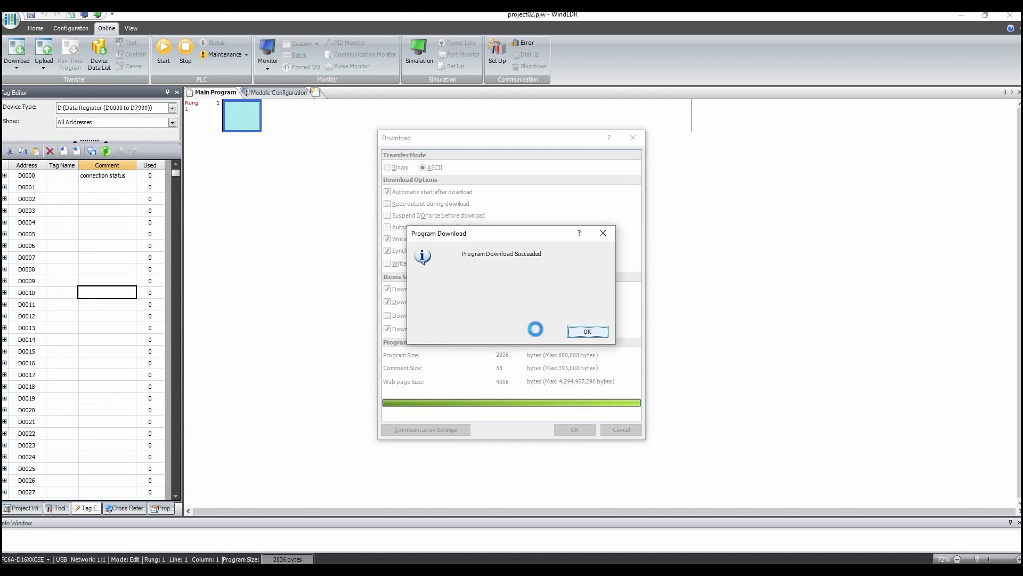
- Start monitoring and build a custom monitor listing M0000 in binary and D0000
{"action": "left_click", "coordinate": [270, 52]}
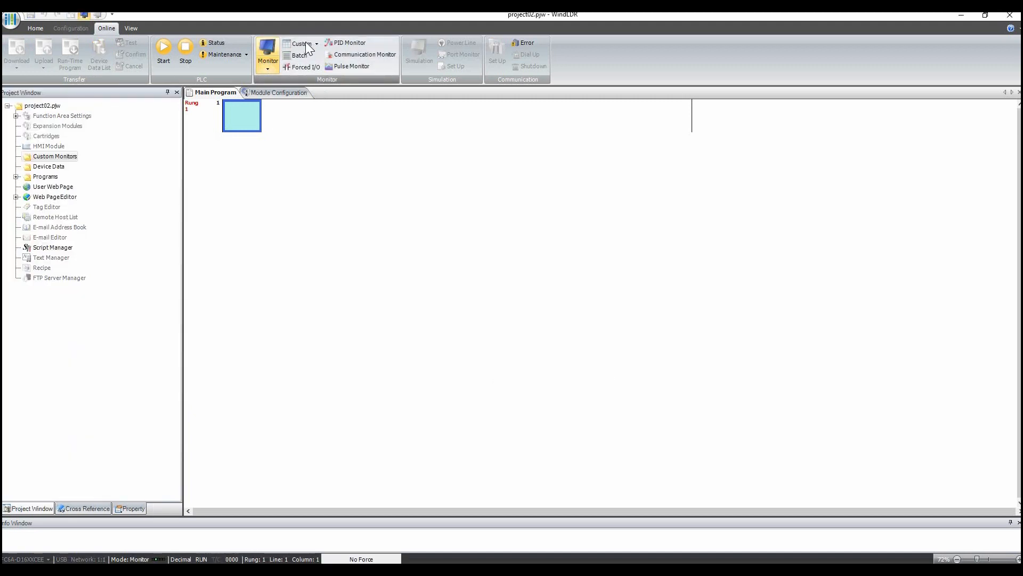
{"action": "left_click", "coordinate": [305, 46]}
{"action": "left_click", "coordinate": [315, 267]}
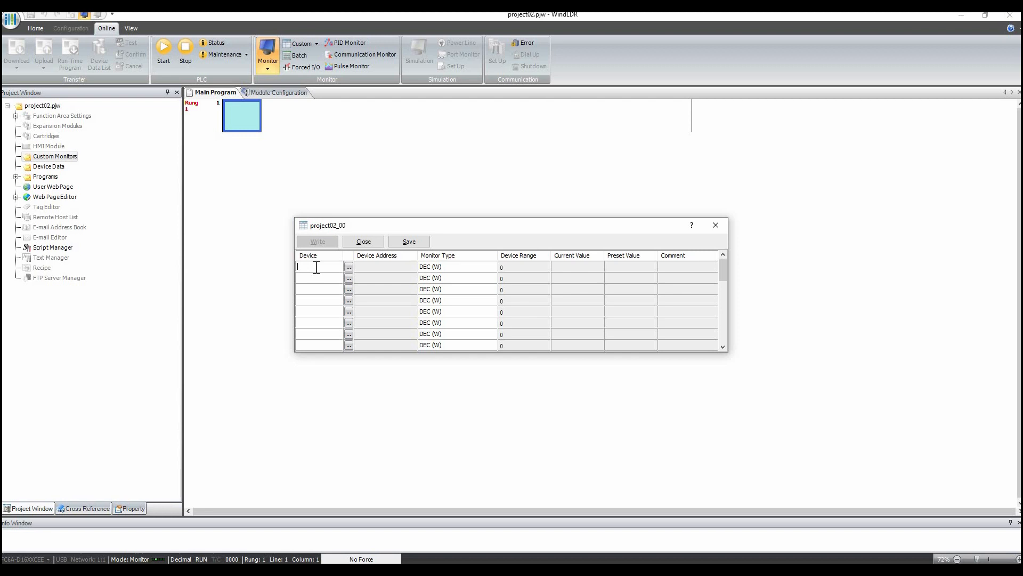
{"action": "type", "text": "m0"}
{"action": "key", "text": "Return"}
{"action": "left_click", "coordinate": [492, 266]}
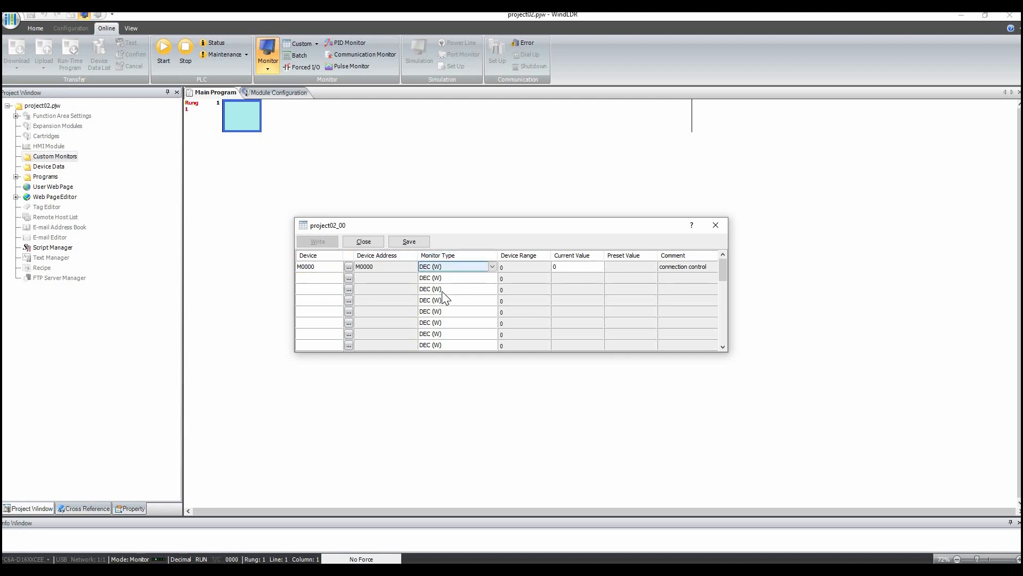
{"action": "left_click", "coordinate": [492, 266]}
{"action": "left_click", "coordinate": [453, 324]}
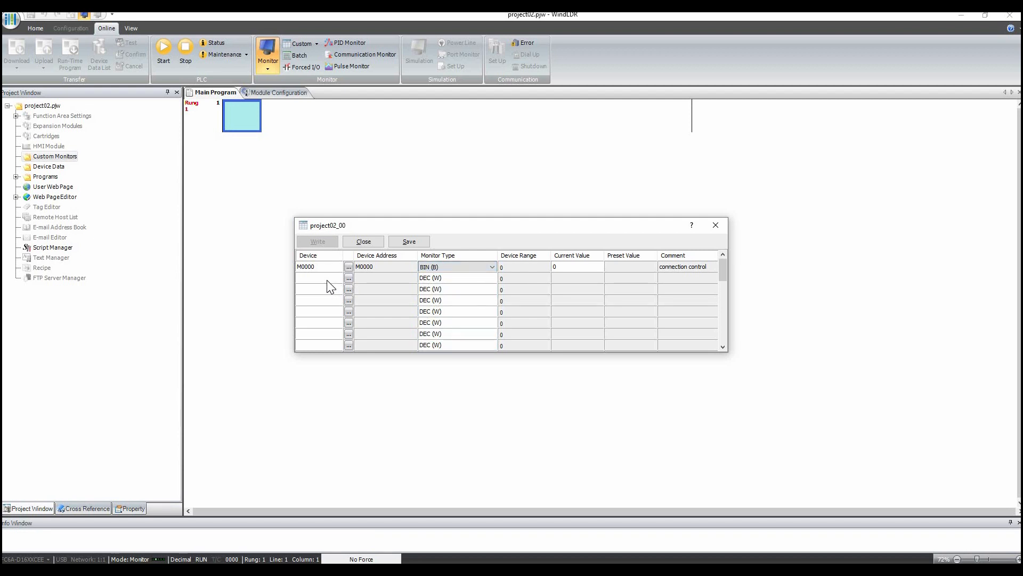
{"action": "left_click", "coordinate": [327, 280]}
{"action": "type", "text": "d0"}
{"action": "key", "text": "Return"}
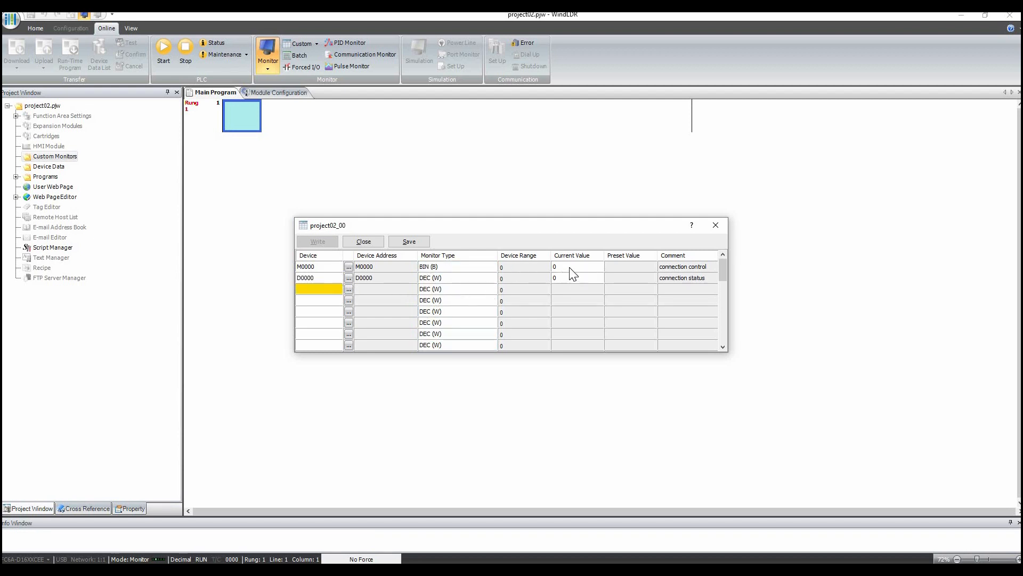
- Set M0000's current value to 1 to trigger the connection
{"action": "left_click", "coordinate": [584, 263]}
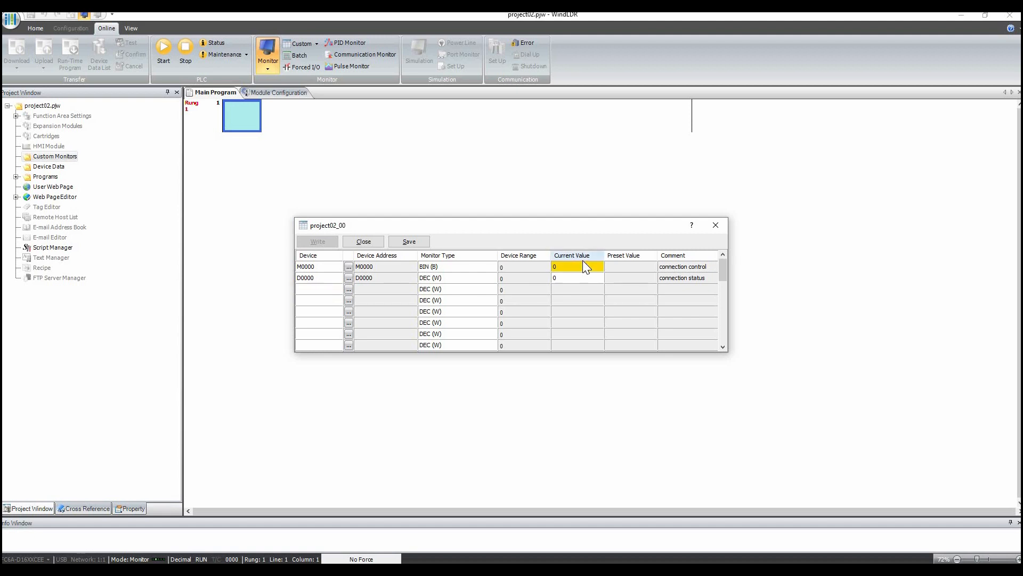
{"action": "type", "text": "1"}
{"action": "key", "text": "Return"}
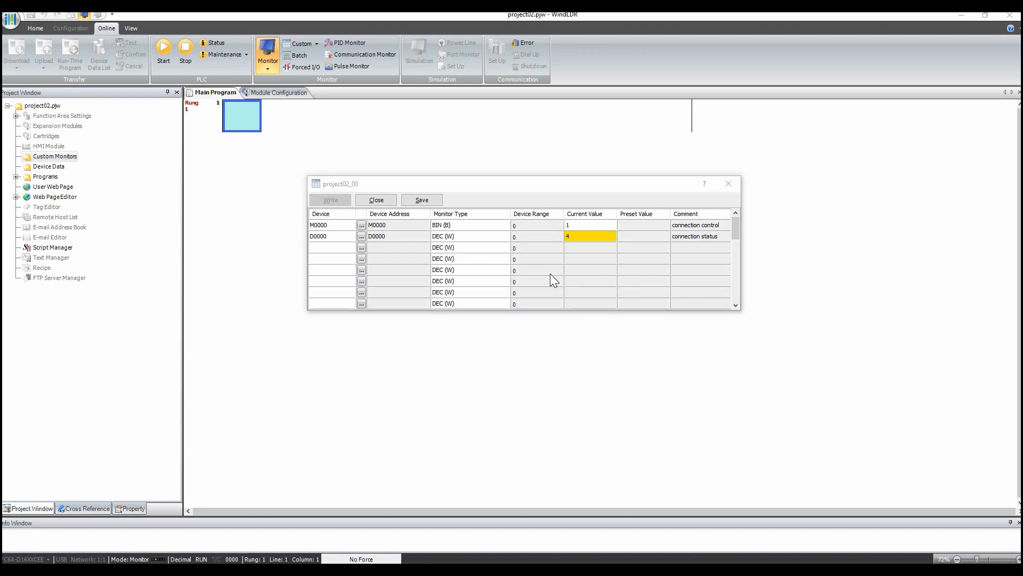
- Save the custom monitor as test1
{"action": "left_click", "coordinate": [422, 200]}
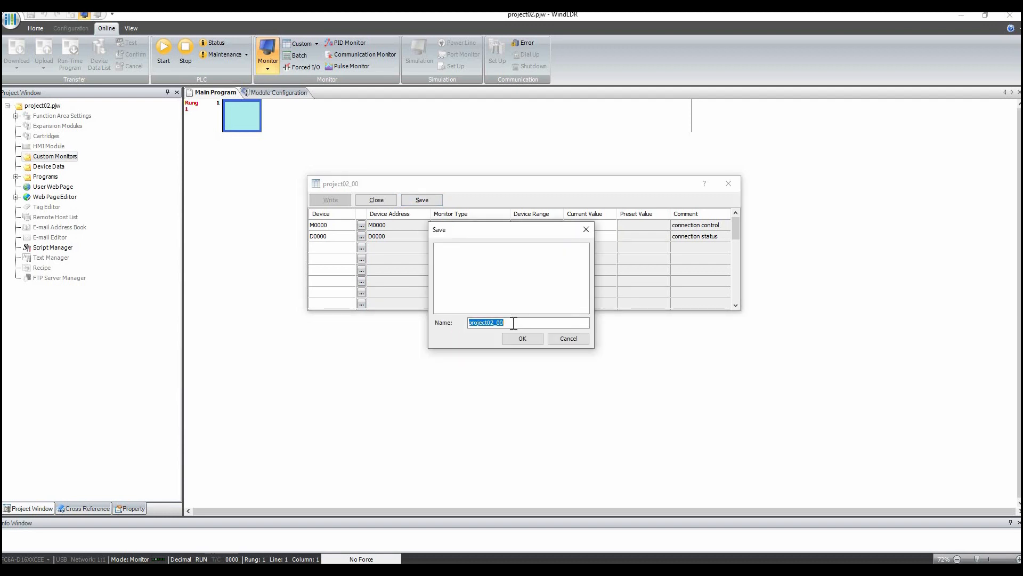
{"action": "double_click", "coordinate": [497, 323]}
{"action": "type", "text": "test1"}
{"action": "left_click", "coordinate": [524, 337]}
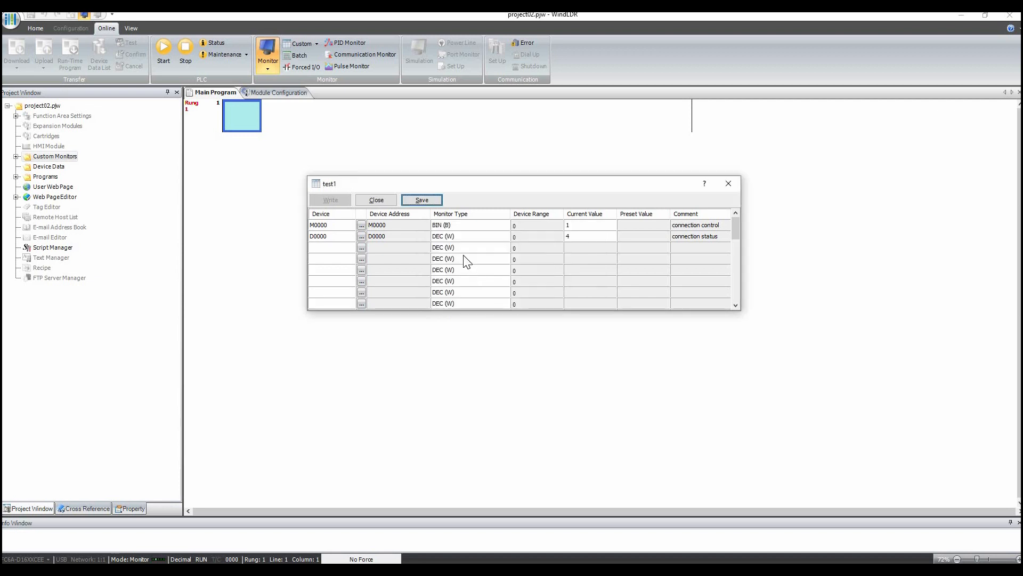
- Close the custom monitor and stop monitoring
{"action": "left_click", "coordinate": [430, 202]}
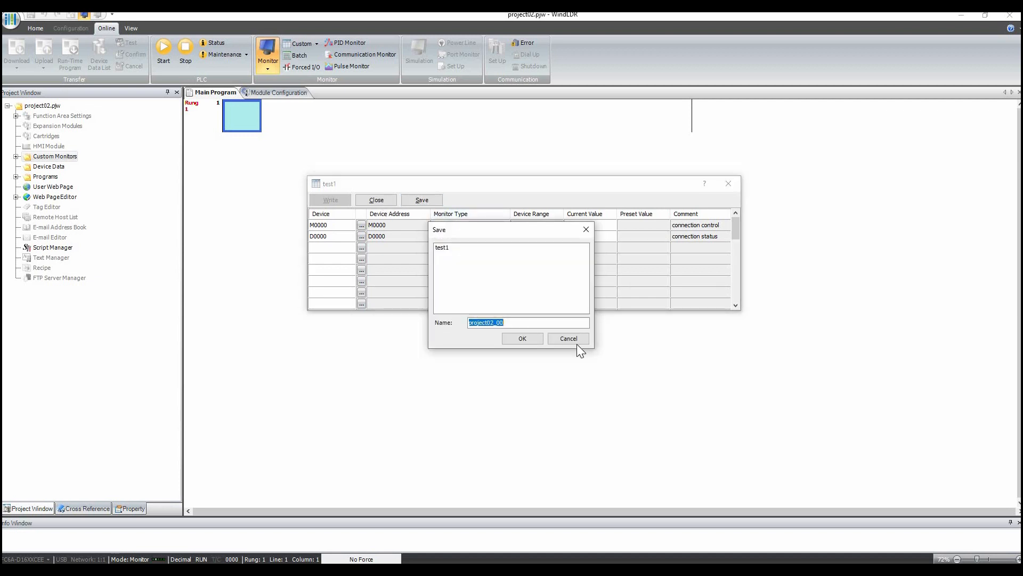
{"action": "left_click", "coordinate": [568, 339]}
{"action": "left_click", "coordinate": [376, 200]}
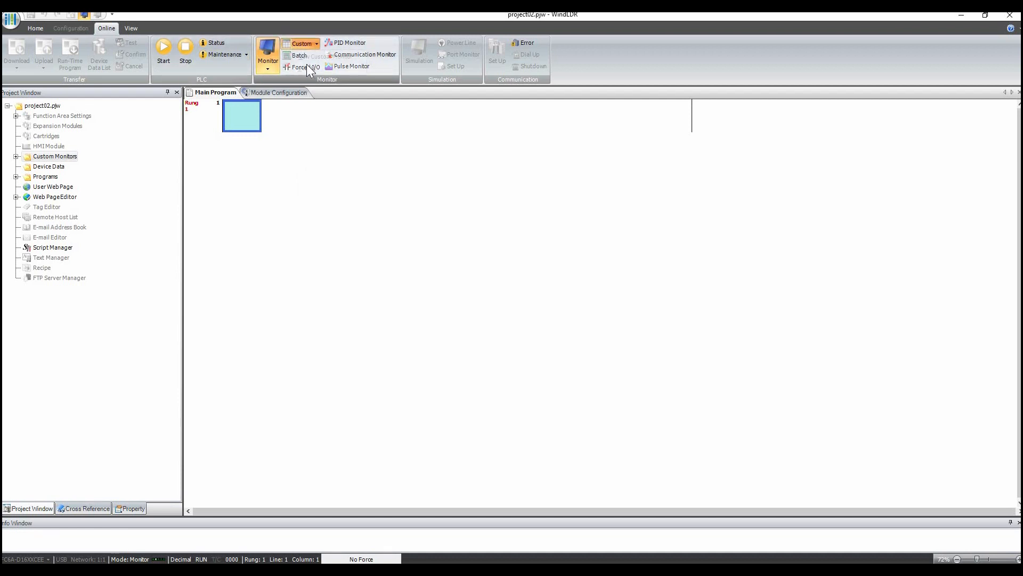
{"action": "left_click", "coordinate": [266, 51]}
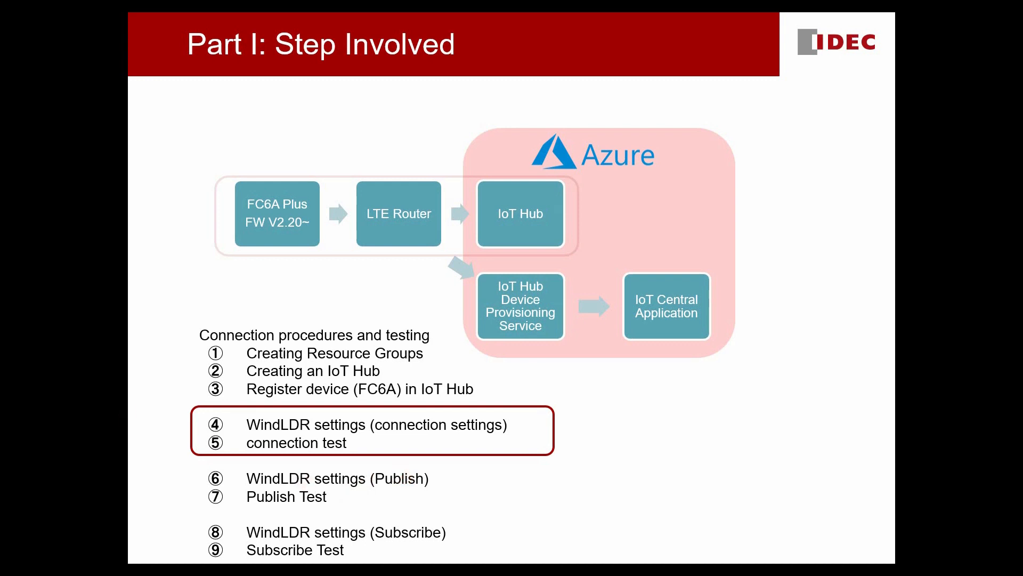
{"action": "key", "text": "Right"}
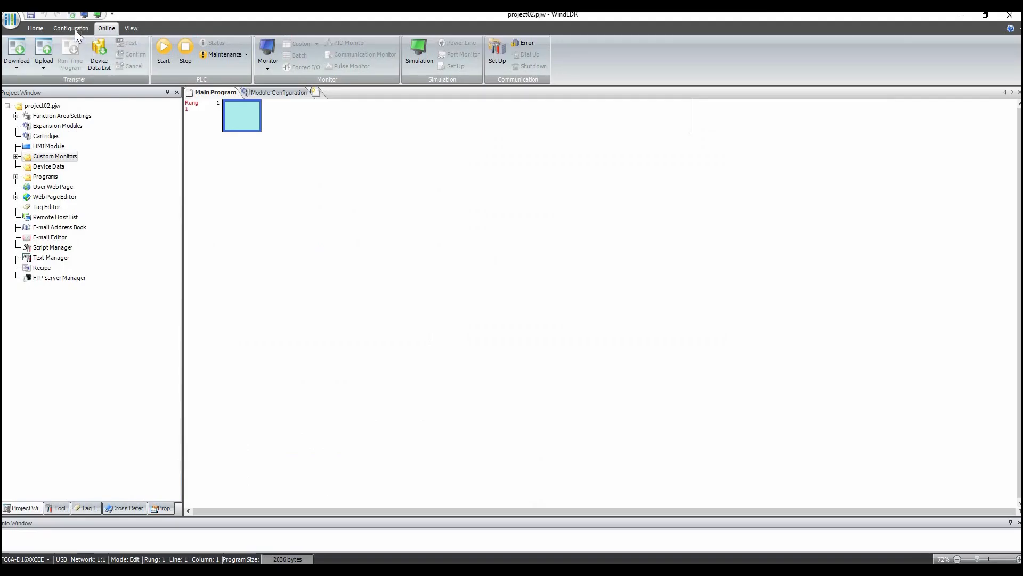
- Open the MQTT publish topic for Ethernet Port 1 and add a fixed value devices followed by the Device ID
{"action": "left_click", "coordinate": [74, 30]}
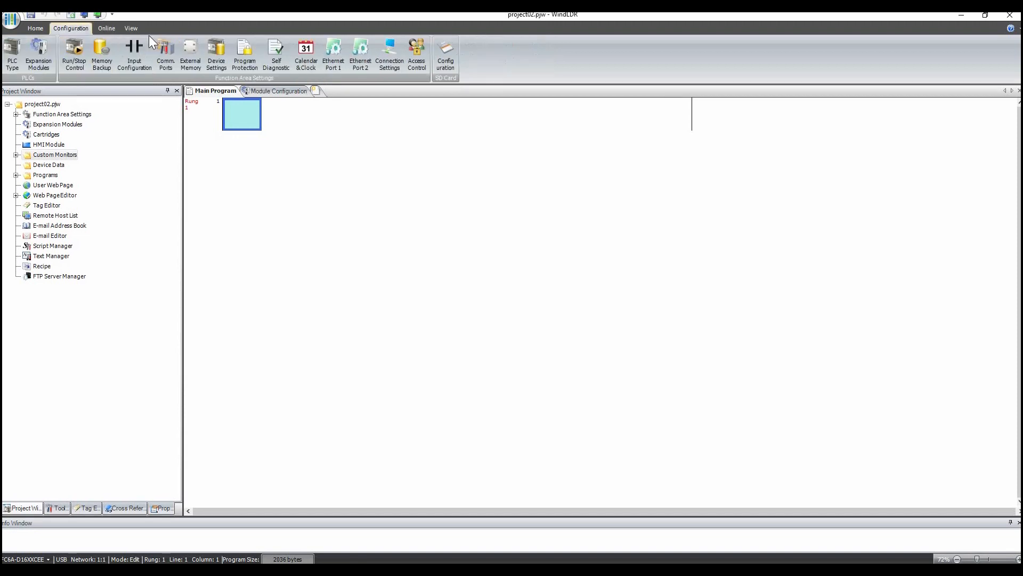
{"action": "left_click", "coordinate": [332, 50]}
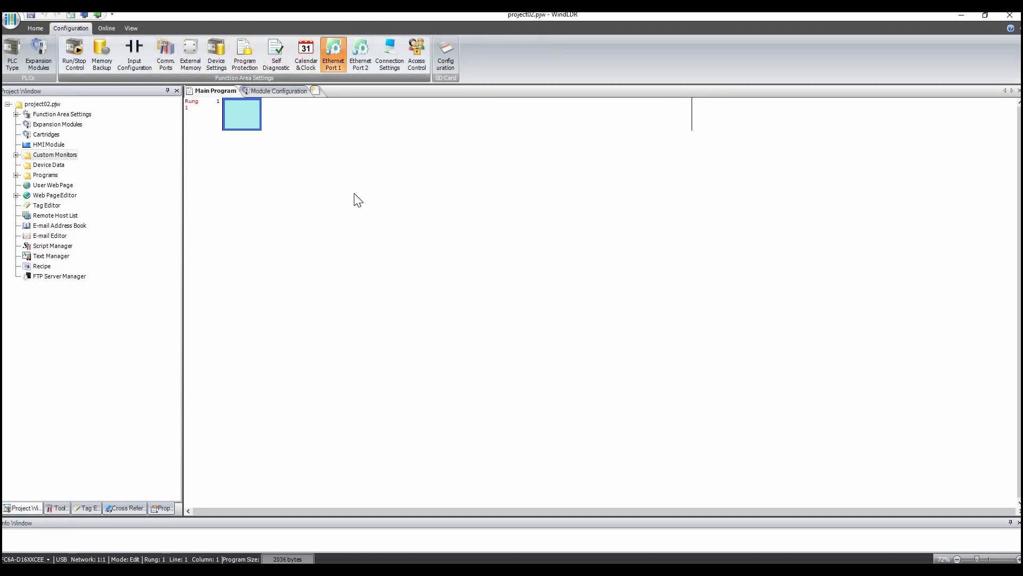
{"action": "left_click_drag", "start_coordinate": [764, 178], "coordinate": [761, 382]}
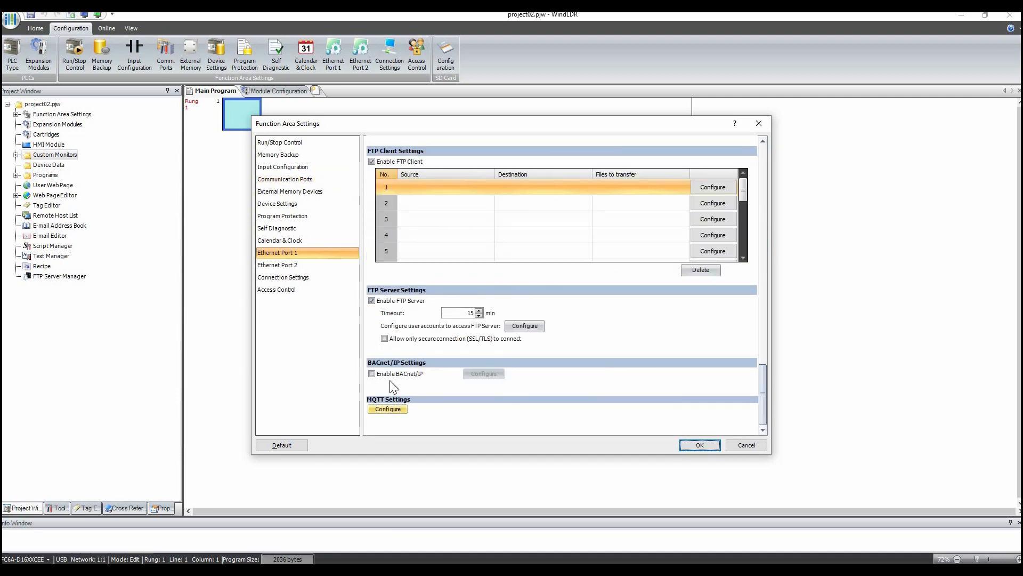
{"action": "left_click", "coordinate": [394, 409]}
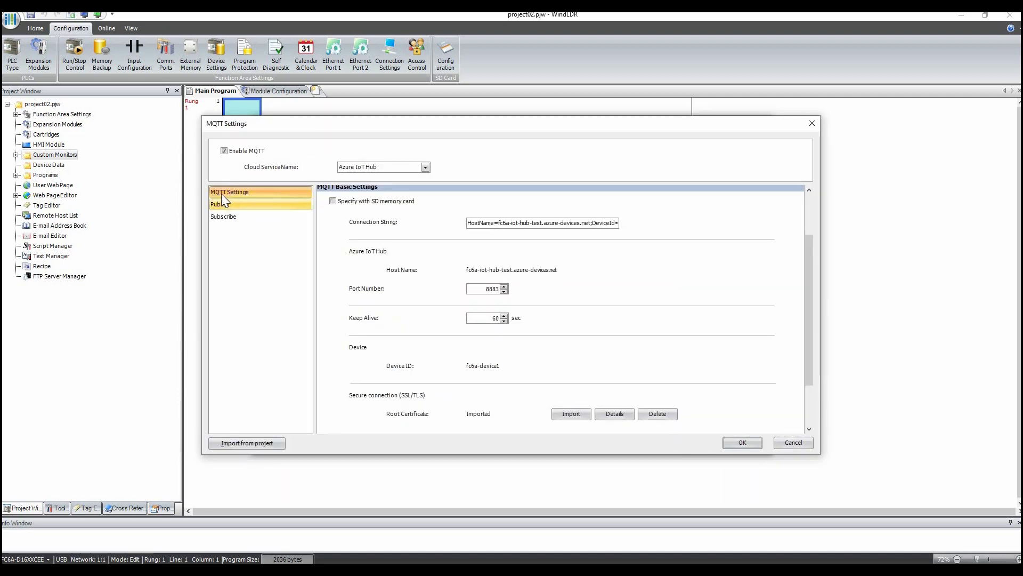
{"action": "left_click", "coordinate": [222, 208]}
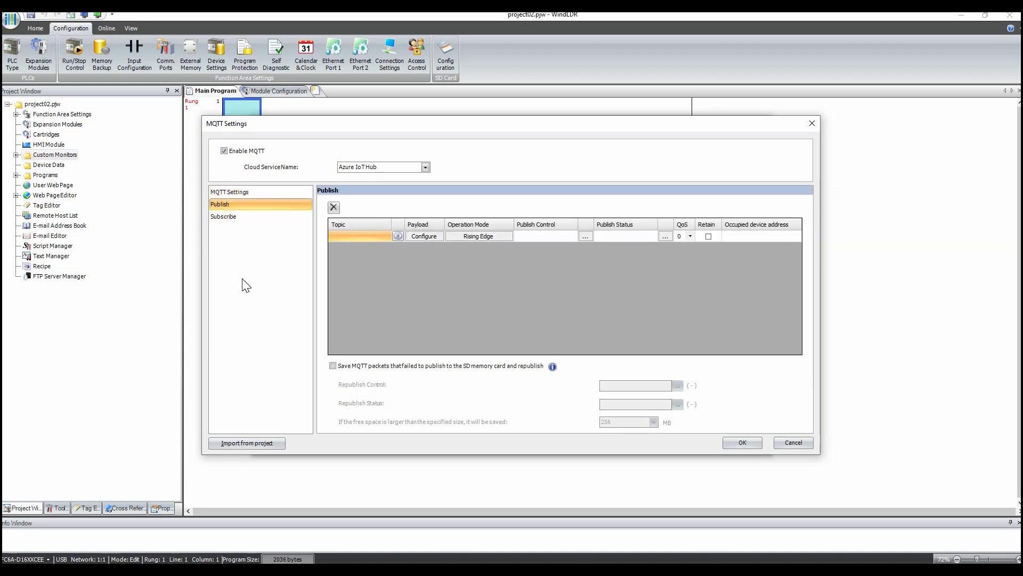
{"action": "left_click", "coordinate": [425, 235]}
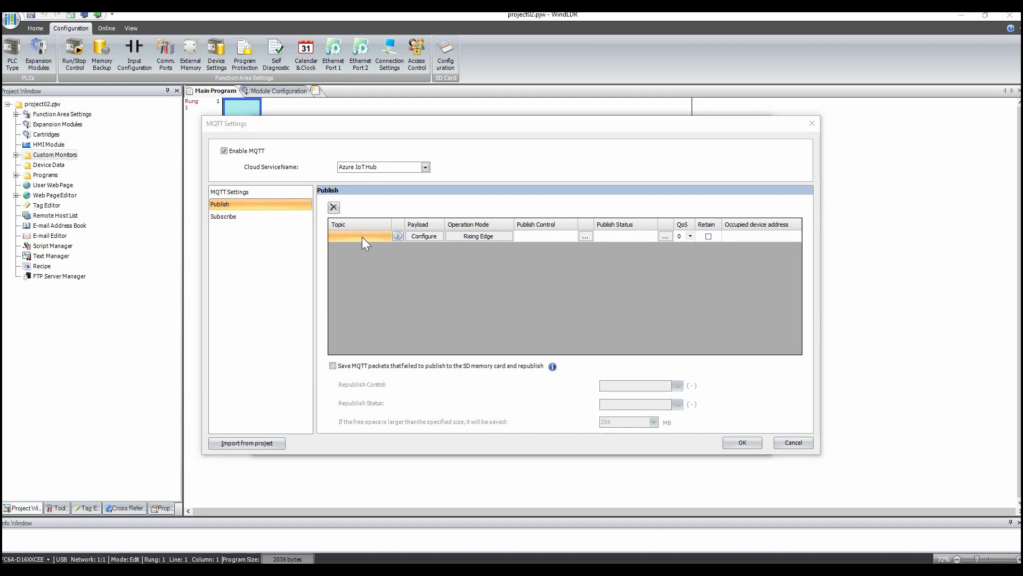
{"action": "left_click", "coordinate": [398, 236]}
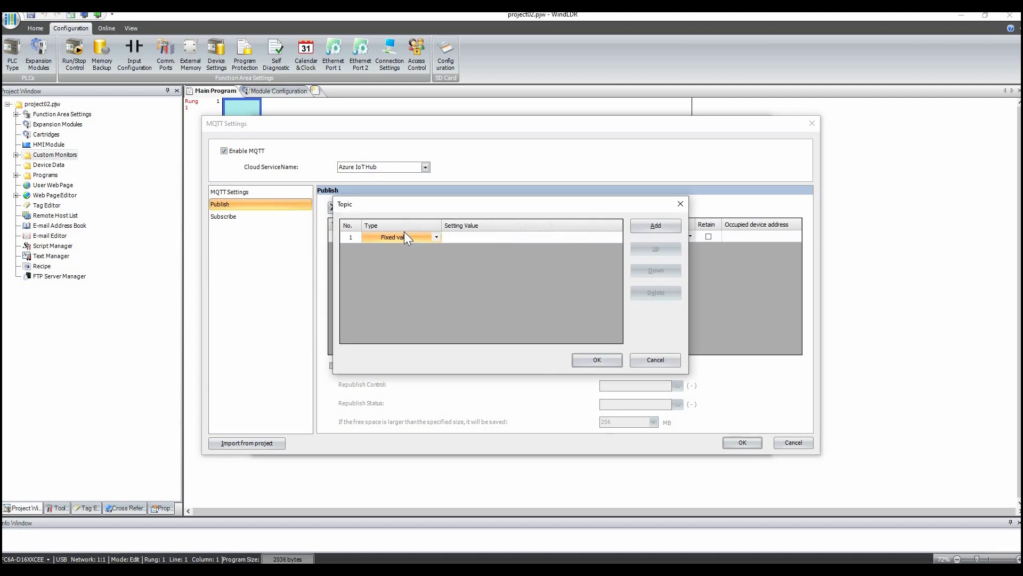
{"action": "left_click", "coordinate": [460, 238]}
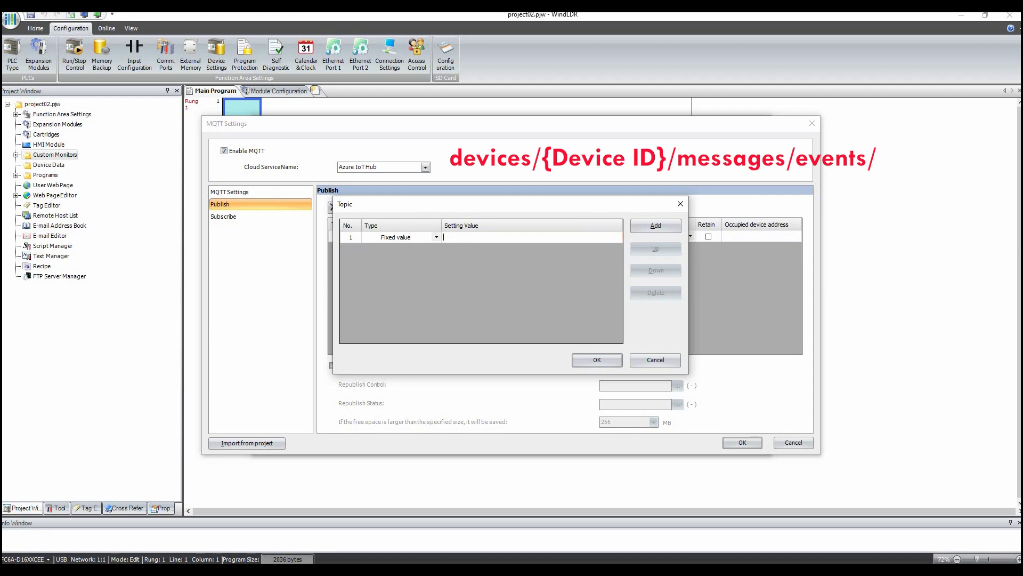
{"action": "type", "text": "devices"}
{"action": "left_click", "coordinate": [646, 226]}
{"action": "left_click", "coordinate": [435, 250]}
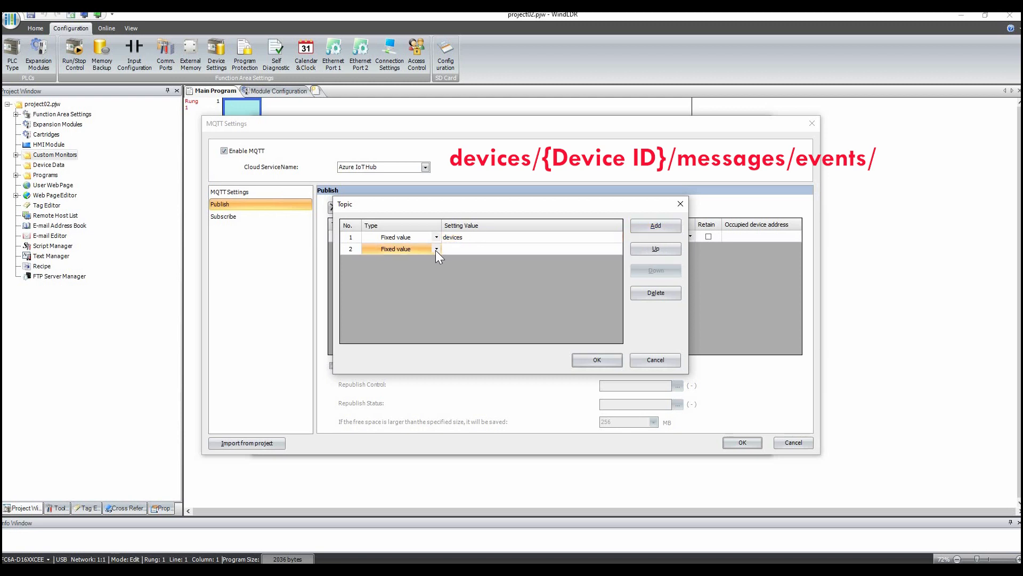
{"action": "left_click", "coordinate": [436, 249]}
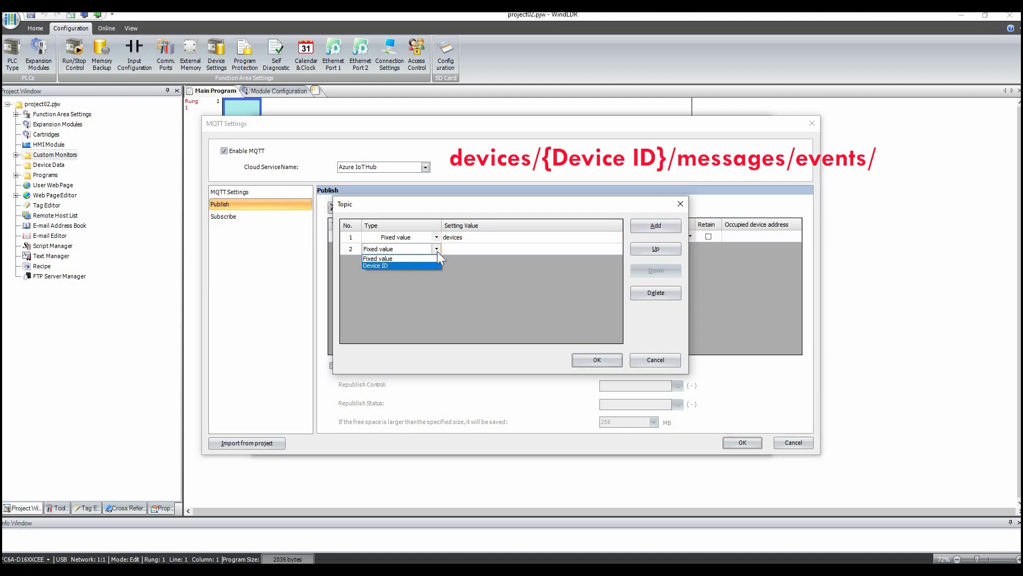
{"action": "left_click", "coordinate": [409, 267]}
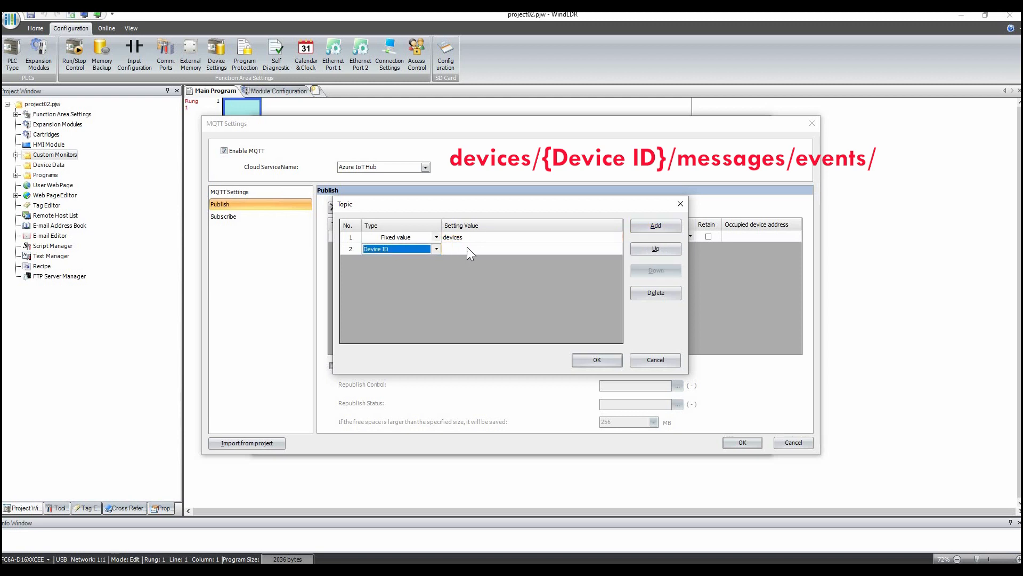
- Add a third fixed-value topic part messages/events/ and confirm the topic
{"action": "left_click", "coordinate": [467, 247]}
{"action": "key", "text": "alt+a"}
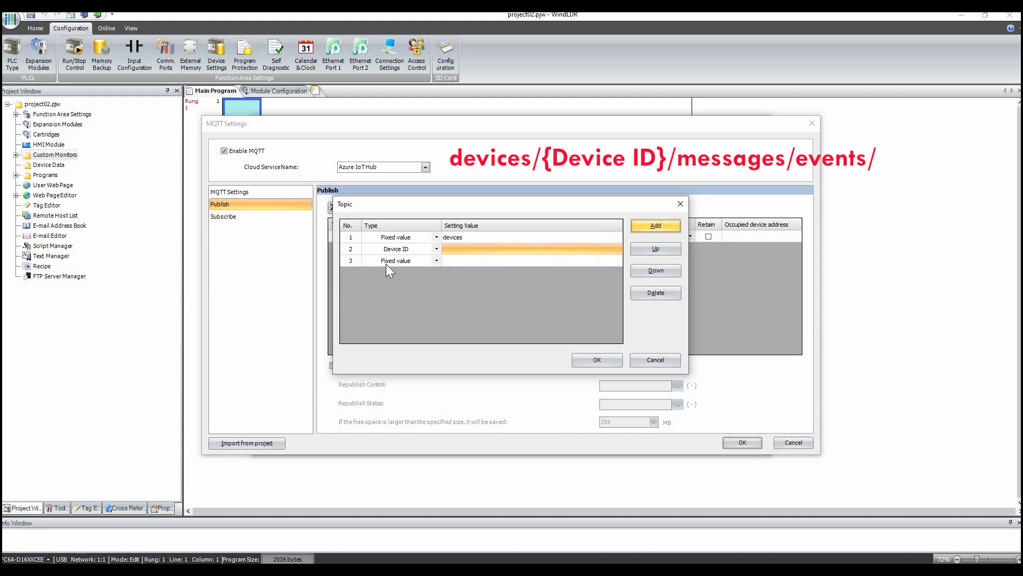
{"action": "left_click", "coordinate": [462, 258]}
{"action": "type", "text": "mess"}
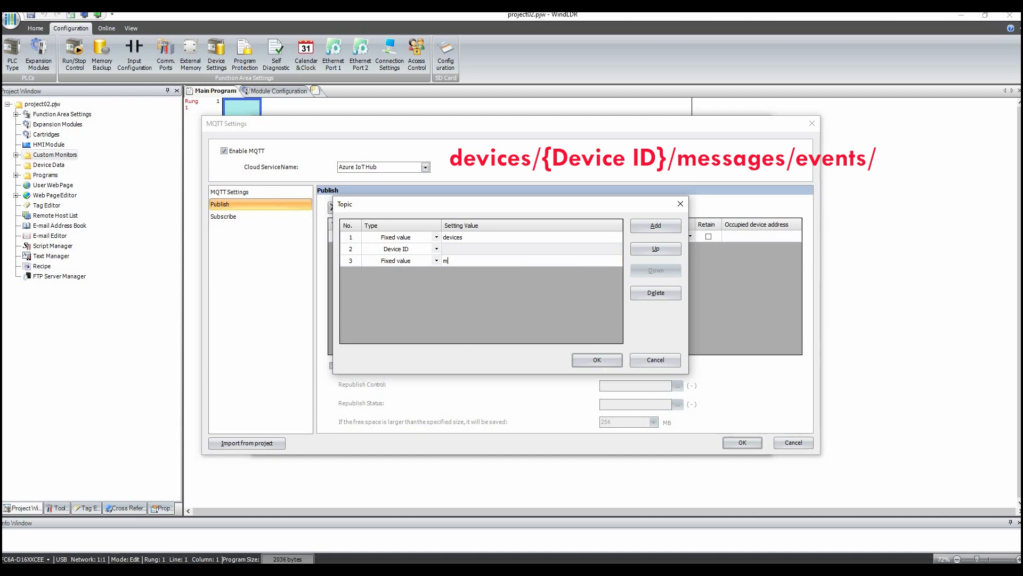
{"action": "type", "text": "ages/event"}
{"action": "key", "text": "BackSpace"}
{"action": "key", "text": "BackSpace"}
{"action": "key", "text": "BackSpace"}
{"action": "key", "text": "BackSpace"}
{"action": "key", "text": "BackSpace"}
{"action": "type", "text": "events"}
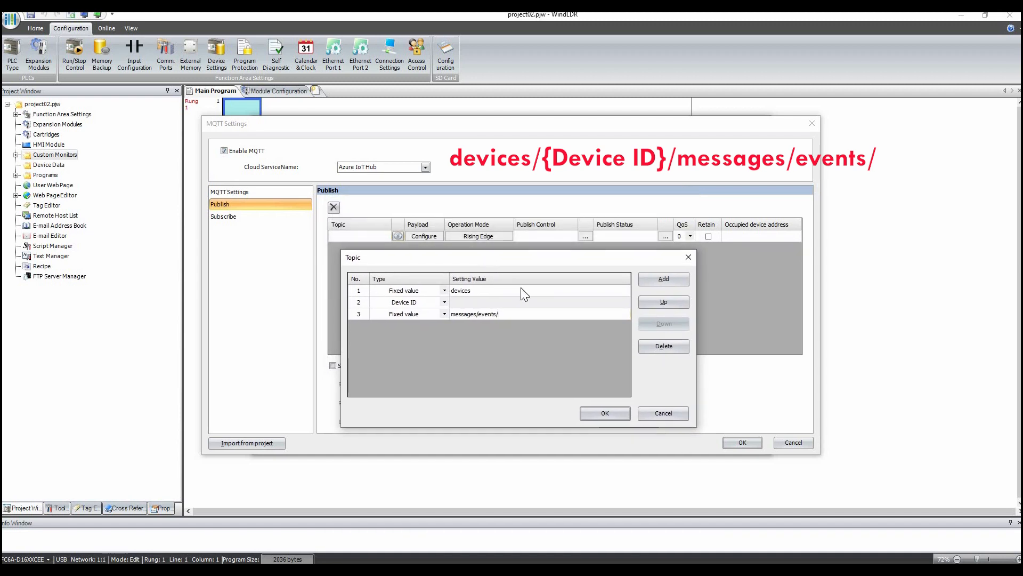
{"action": "left_click", "coordinate": [506, 312]}
{"action": "left_click", "coordinate": [601, 410]}
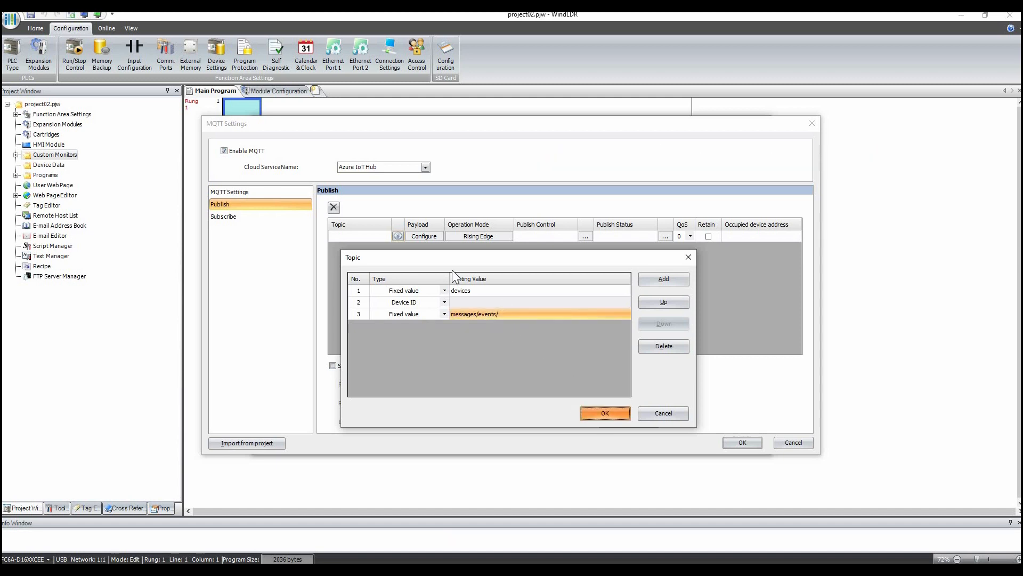
- Configure the publish payload with a new value named temperature reading device D0100
{"action": "left_click", "coordinate": [424, 237]}
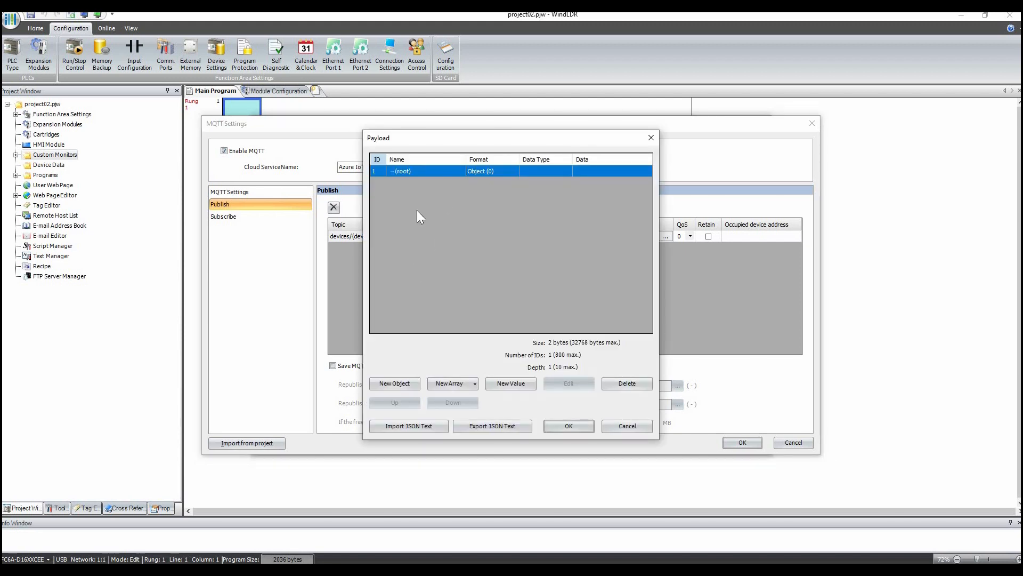
{"action": "left_click", "coordinate": [509, 382]}
{"action": "left_click", "coordinate": [454, 233]}
{"action": "key", "text": "ctrl+a"}
{"action": "type", "text": "tempeta"}
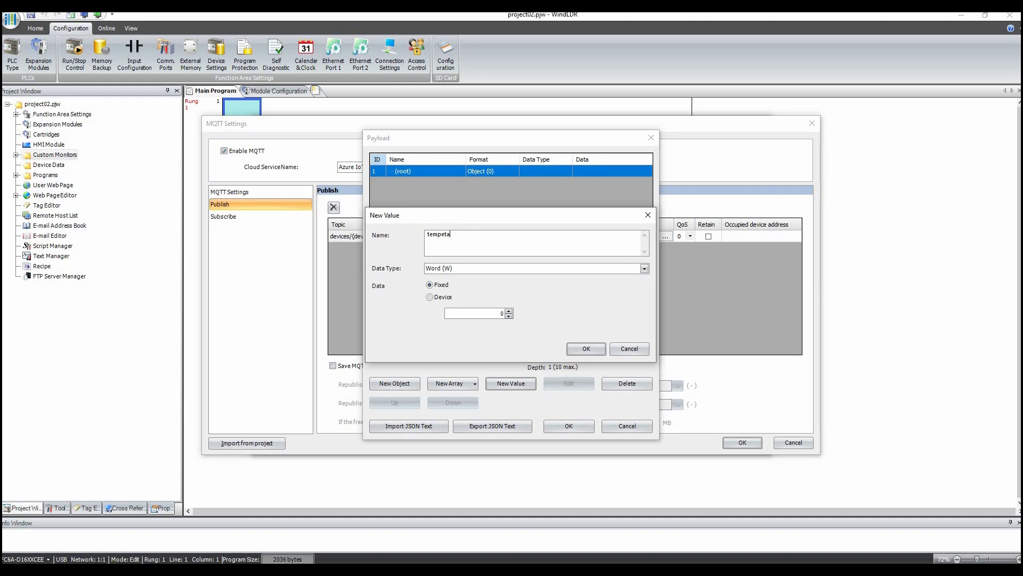
{"action": "type", "text": "ature"}
{"action": "left_click", "coordinate": [436, 299]}
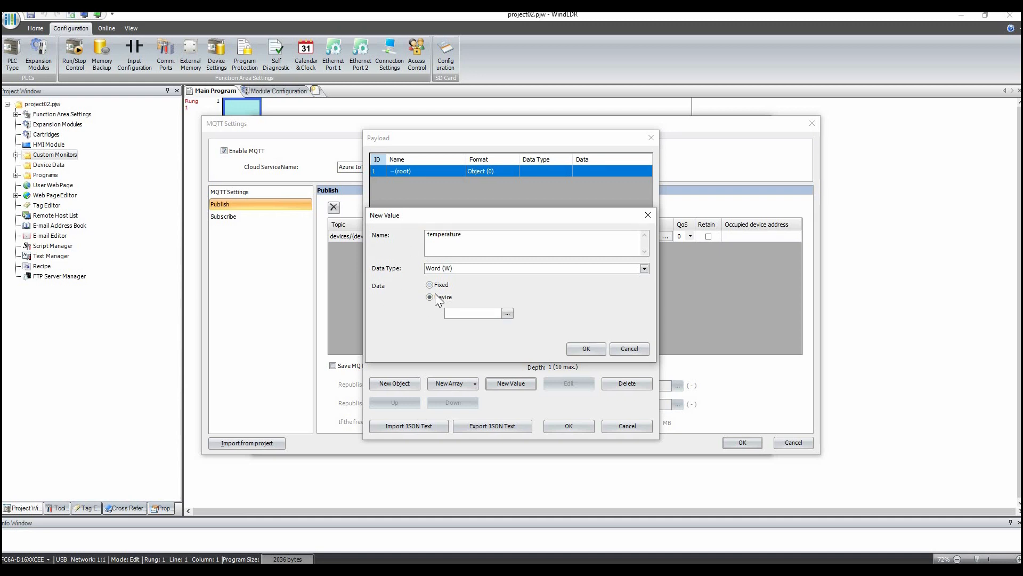
{"action": "left_click", "coordinate": [496, 314]}
{"action": "type", "text": "d100"}
{"action": "left_click", "coordinate": [587, 349]}
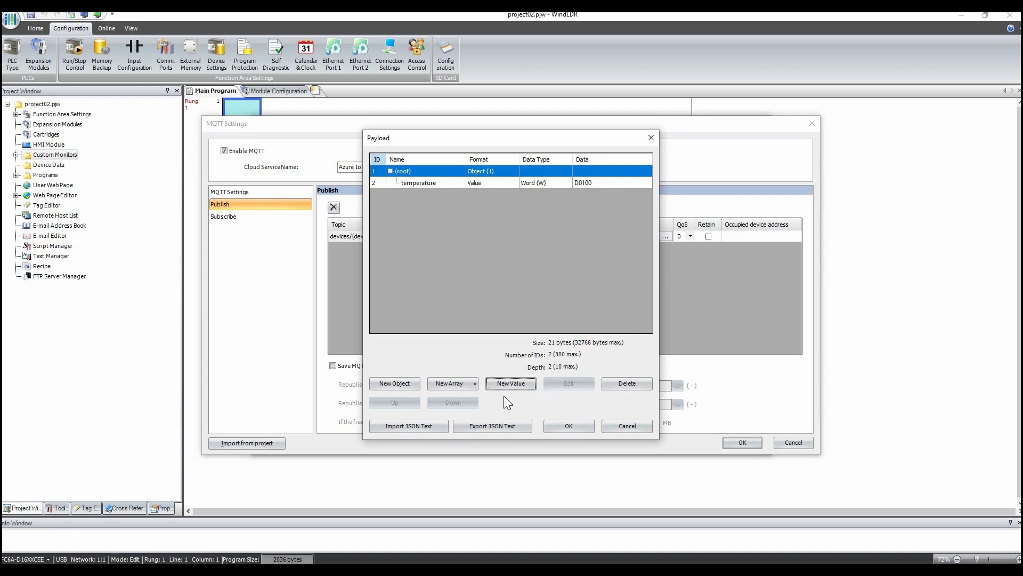
{"action": "left_click", "coordinate": [566, 426]}
- Set publish control to M0010 and publish status to D0010, then confirm the MQTT and function area settings
{"action": "left_click", "coordinate": [559, 235]}
{"action": "left_click", "coordinate": [560, 235]}
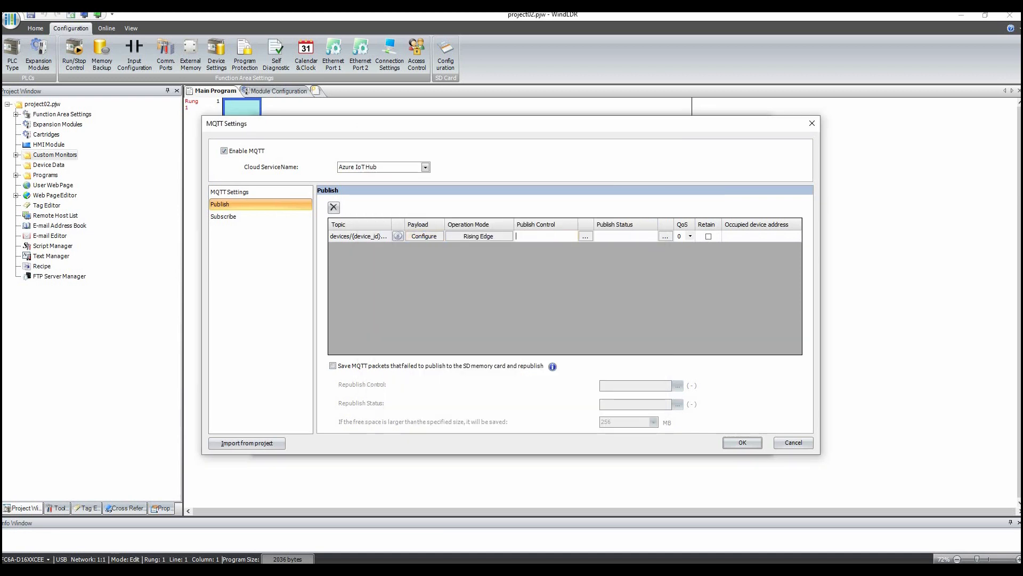
{"action": "type", "text": "m10"}
{"action": "left_click", "coordinate": [627, 235]}
{"action": "type", "text": "d10"}
{"action": "left_click", "coordinate": [741, 443]}
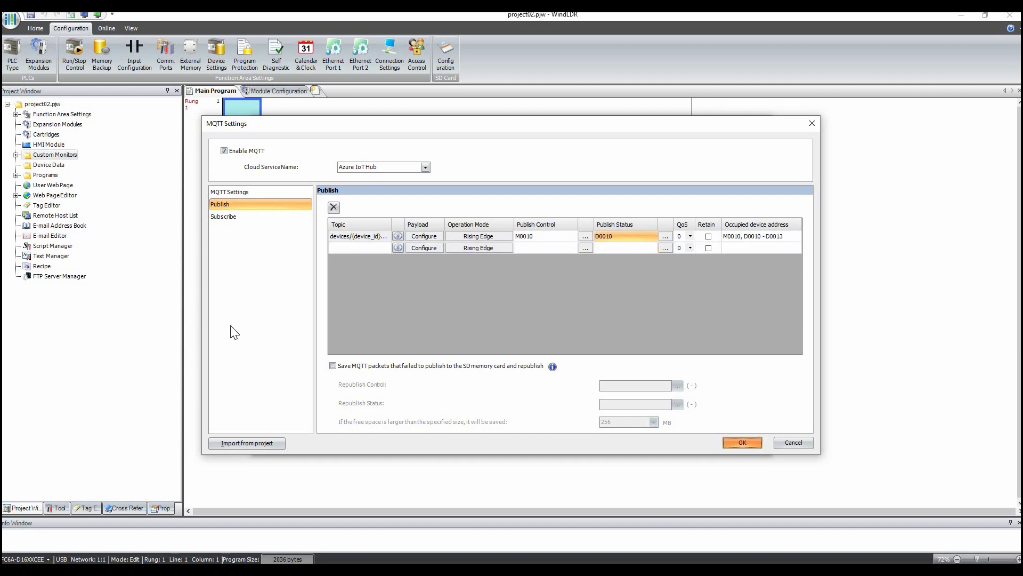
{"action": "left_click", "coordinate": [700, 445]}
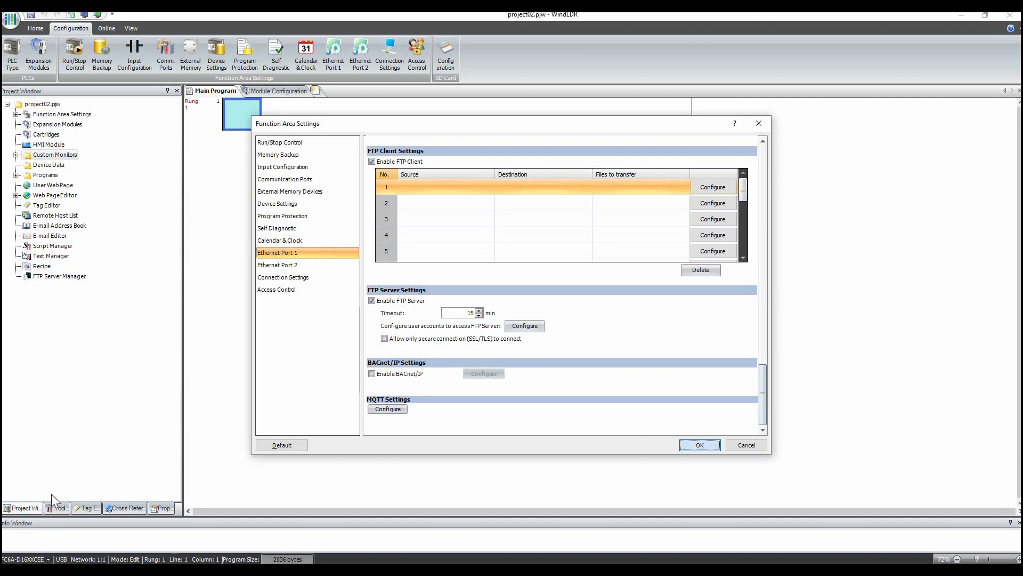
- In the Tag Editor, add the comment publish status to D0010
{"action": "double_click", "coordinate": [66, 208]}
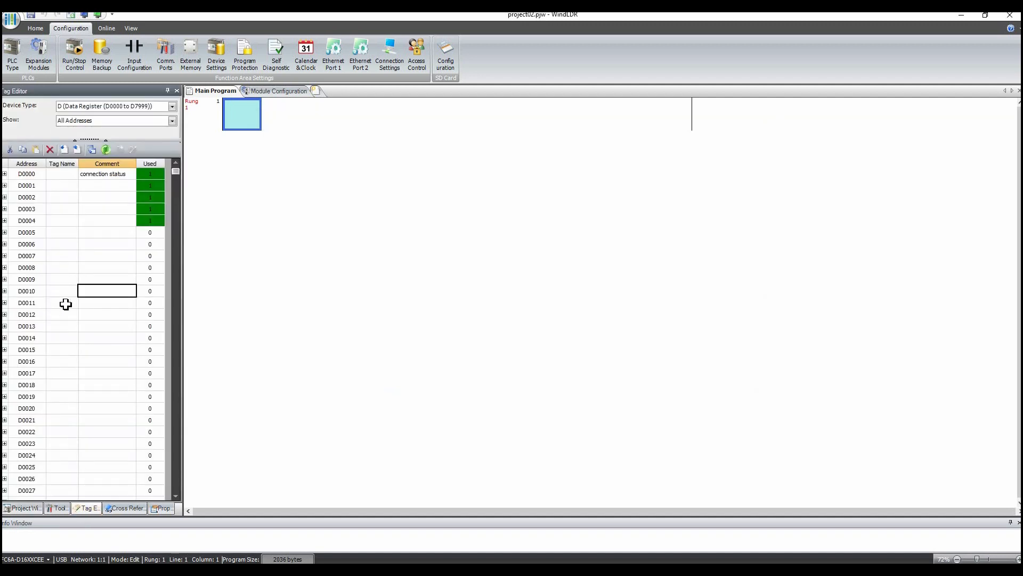
{"action": "double_click", "coordinate": [113, 290]}
{"action": "type", "text": "pul"}
{"action": "type", "text": "blish sat"}
{"action": "key", "text": "BackSpace"}
{"action": "key", "text": "BackSpace"}
{"action": "type", "text": "tatus"}
{"action": "key", "text": "Up"}
{"action": "key", "text": "Up"}
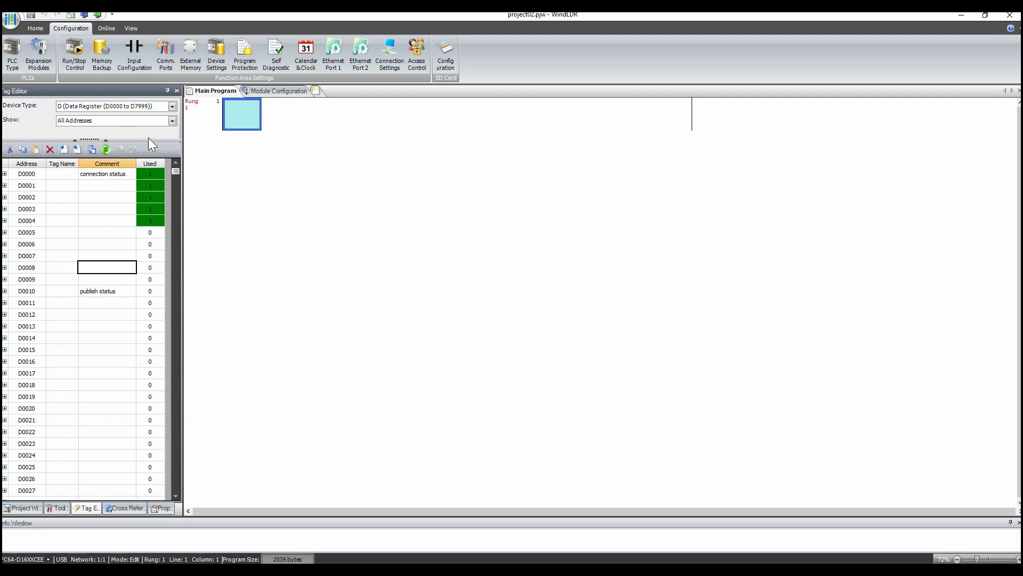
- Switch the tag list to internal relays and comment M0010 as publish control
{"action": "left_click", "coordinate": [171, 106]}
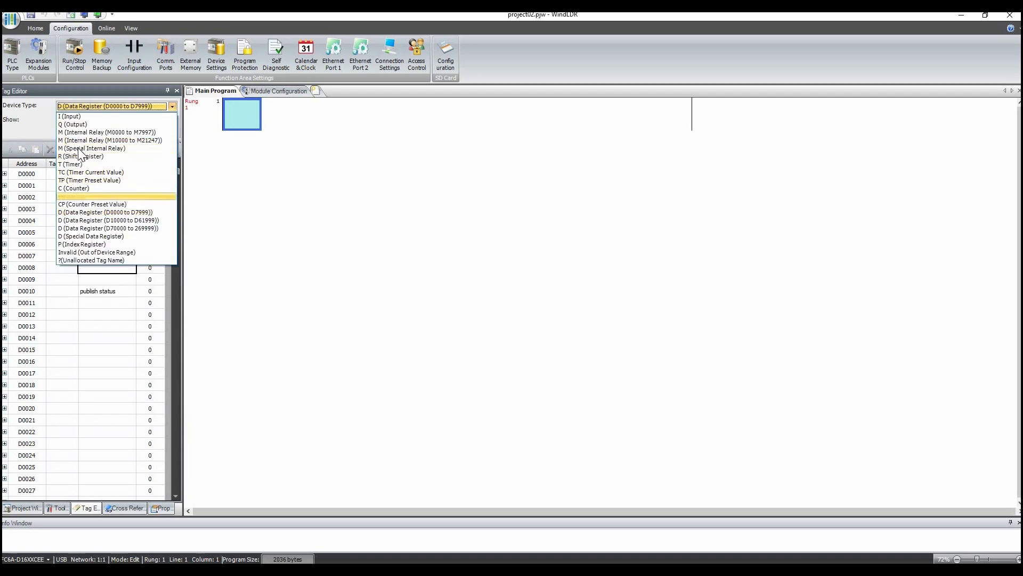
{"action": "left_click", "coordinate": [85, 132]}
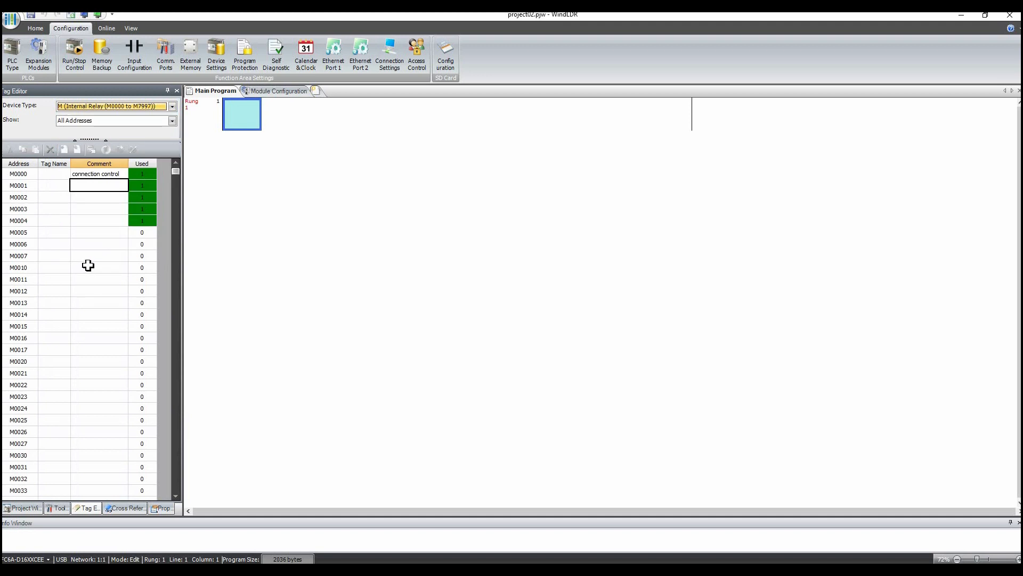
{"action": "left_click", "coordinate": [88, 266]}
{"action": "type", "text": "pu"}
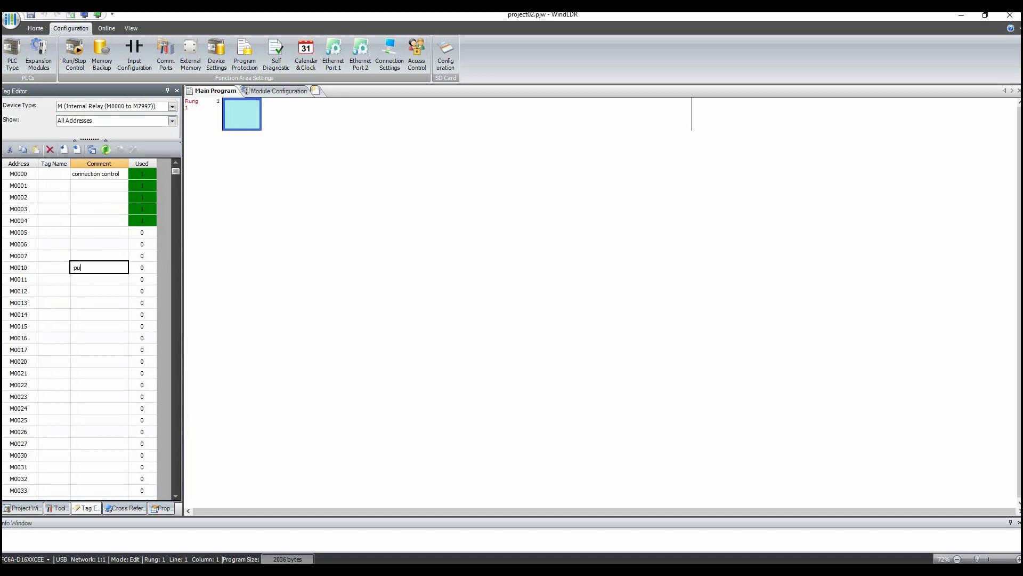
{"action": "type", "text": "slish control"}
- Switch back to data registers and comment D0100 as temperature data
{"action": "left_click", "coordinate": [172, 106]}
{"action": "left_click", "coordinate": [85, 212]}
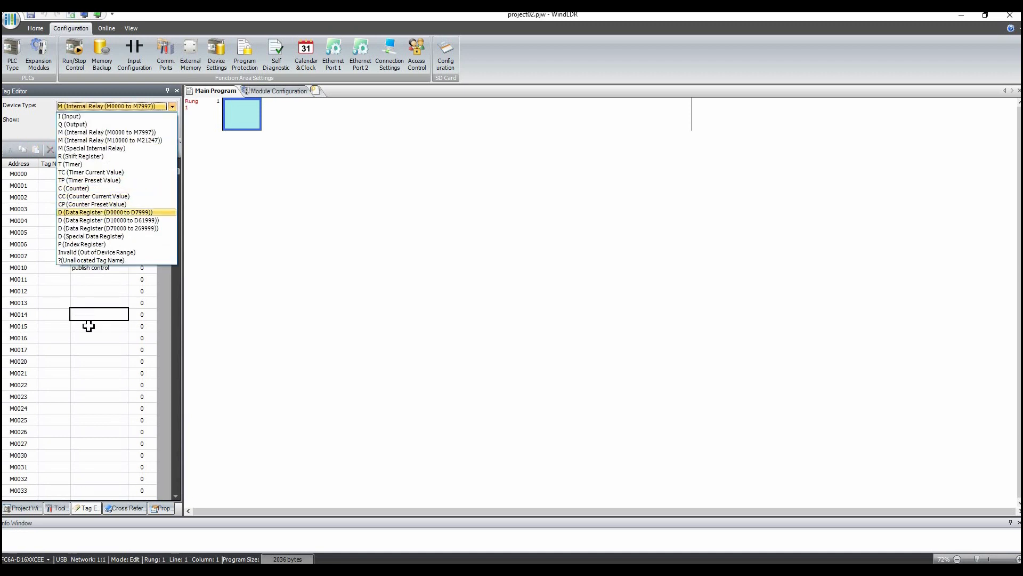
{"action": "scroll", "coordinate": [80, 345], "scroll_direction": "down", "scroll_amount": 20}
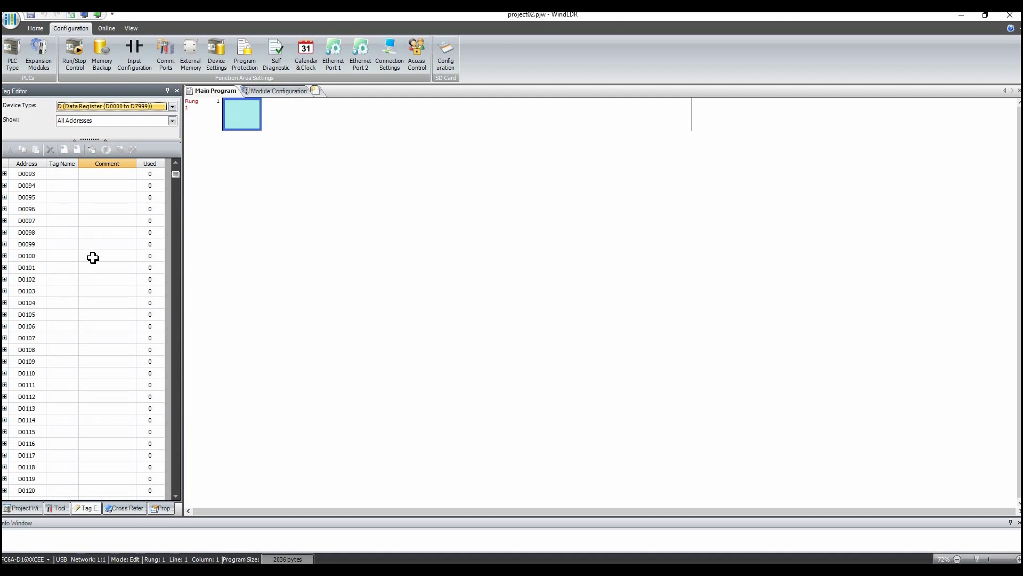
{"action": "double_click", "coordinate": [93, 257]}
{"action": "type", "text": "temperat"}
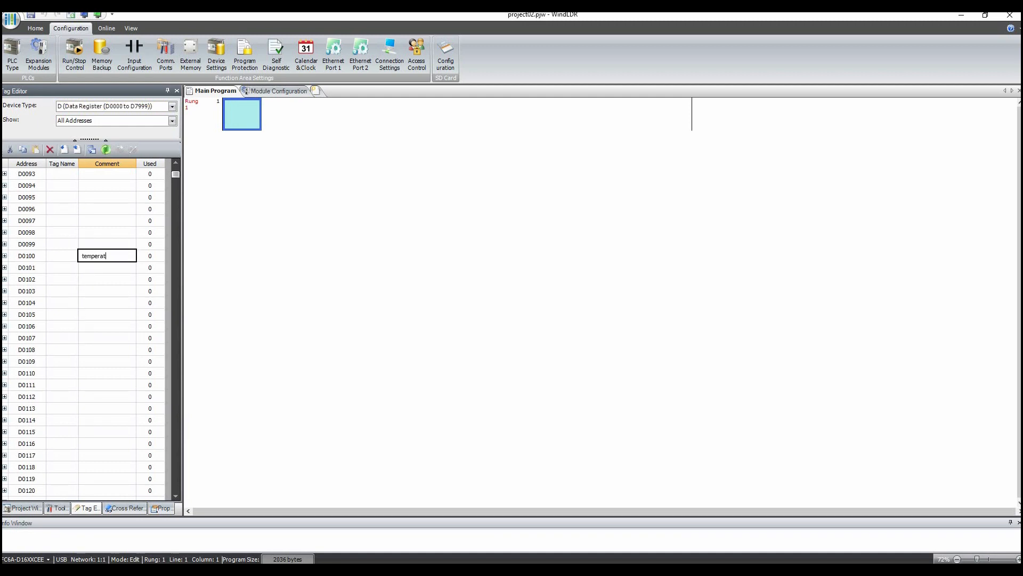
{"action": "type", "text": "ure data"}
{"action": "key", "text": "Return"}
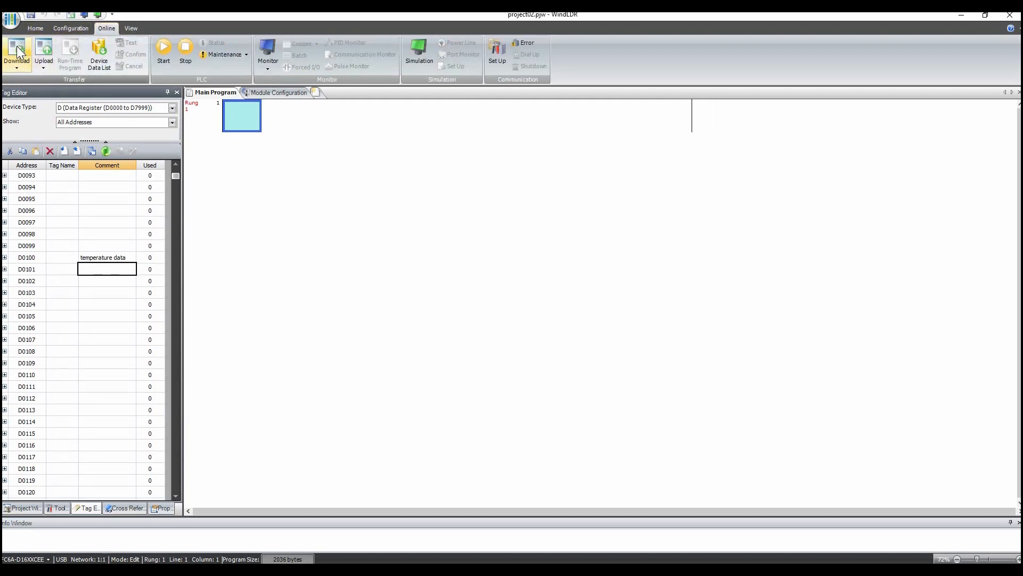
- Download the project to the PLC without downloading the system software
{"action": "left_click", "coordinate": [17, 45]}
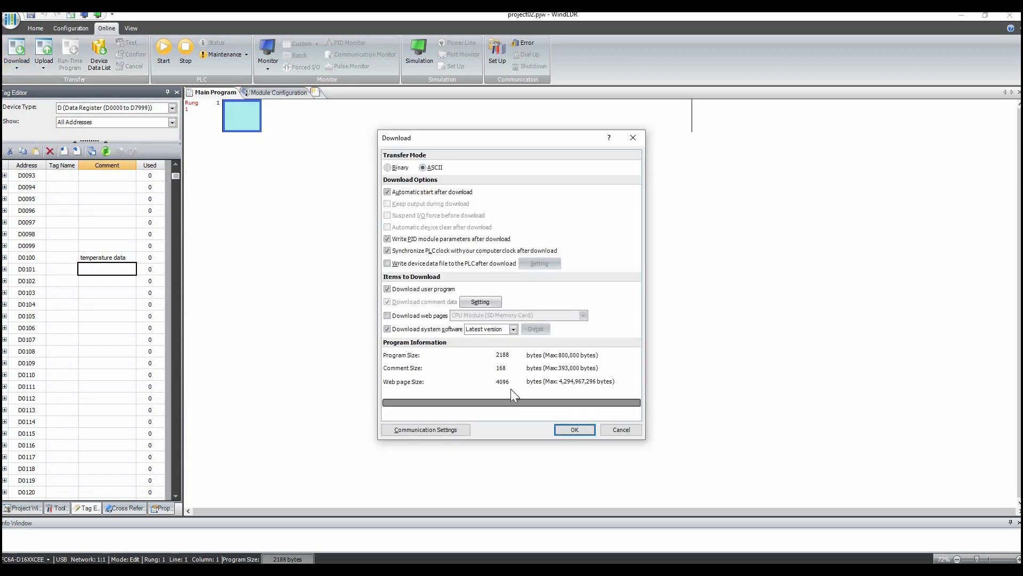
{"action": "left_click", "coordinate": [433, 329]}
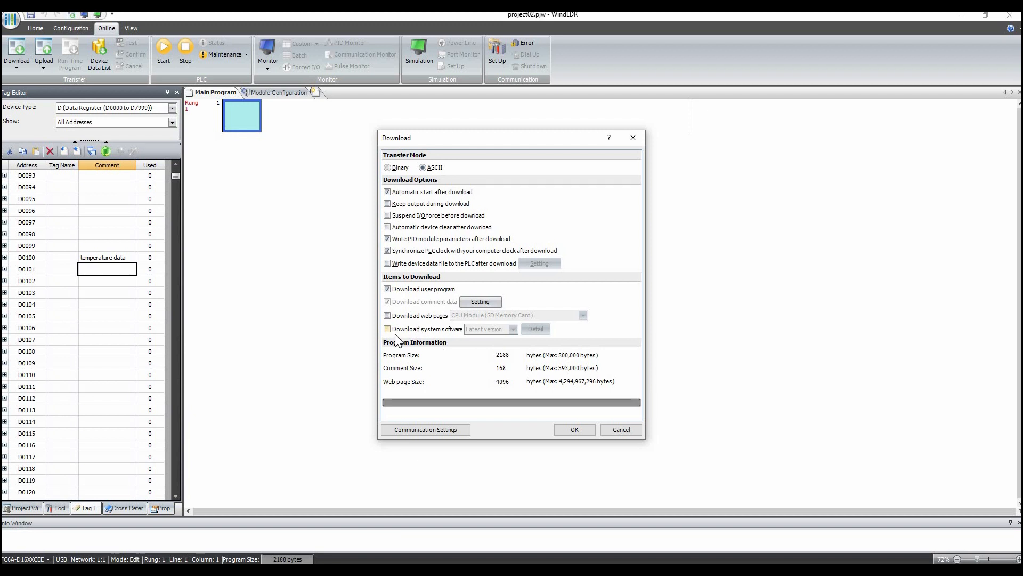
{"action": "left_click", "coordinate": [574, 433]}
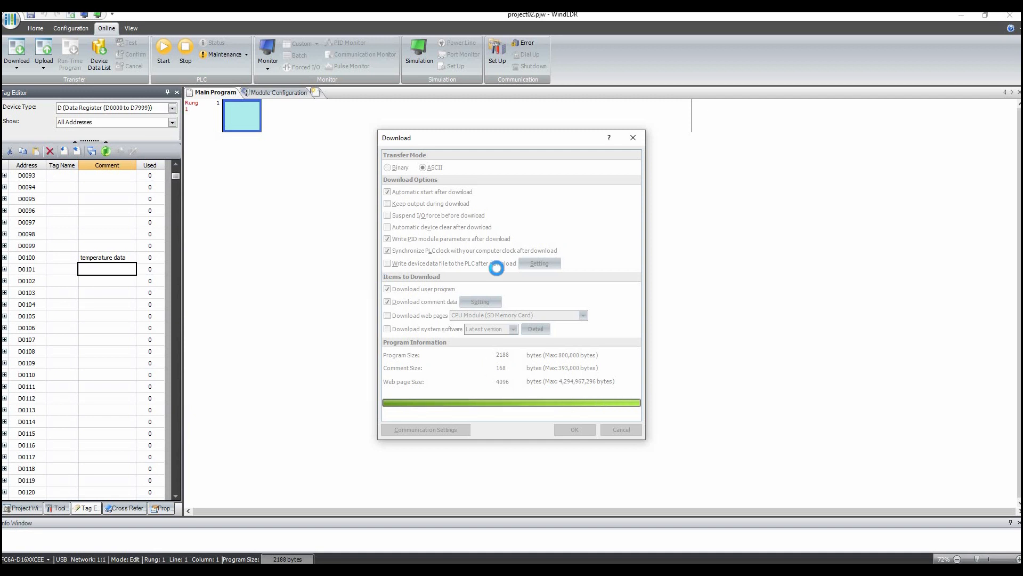
{"action": "left_click", "coordinate": [590, 331]}
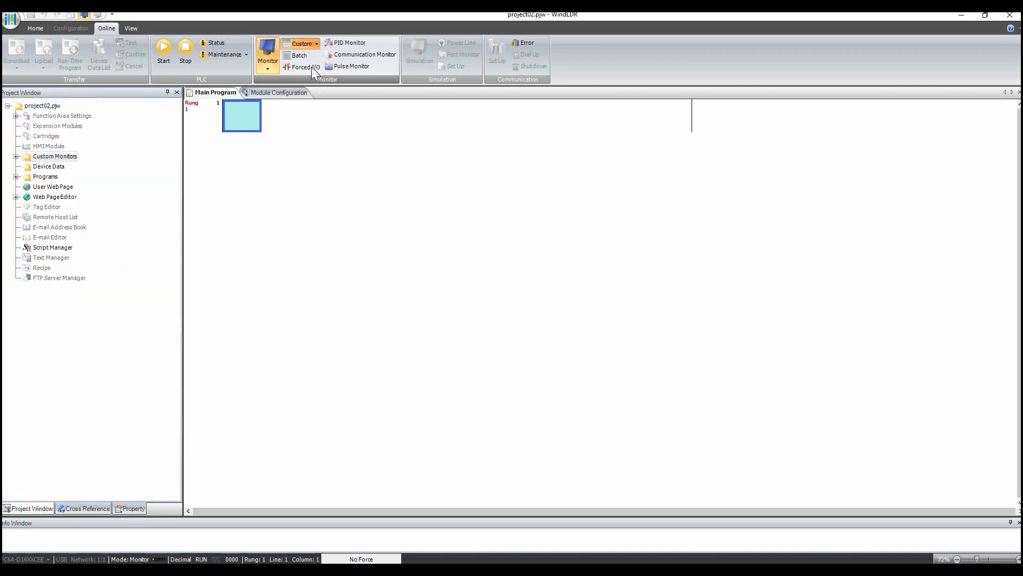
- Open the saved custom monitor test1
{"action": "left_click", "coordinate": [308, 68]}
{"action": "left_click", "coordinate": [325, 299]}
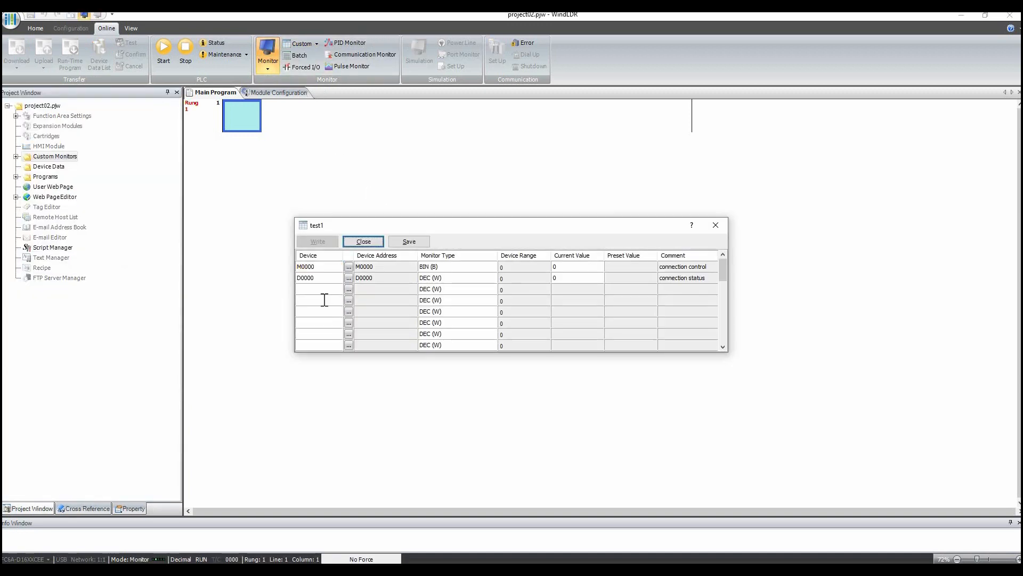
- Add M0010, D0010 and D0100 as new rows in the test1 custom monitor
{"action": "type", "text": "M0010"}
{"action": "key", "text": "Return"}
{"action": "type", "text": "d10"}
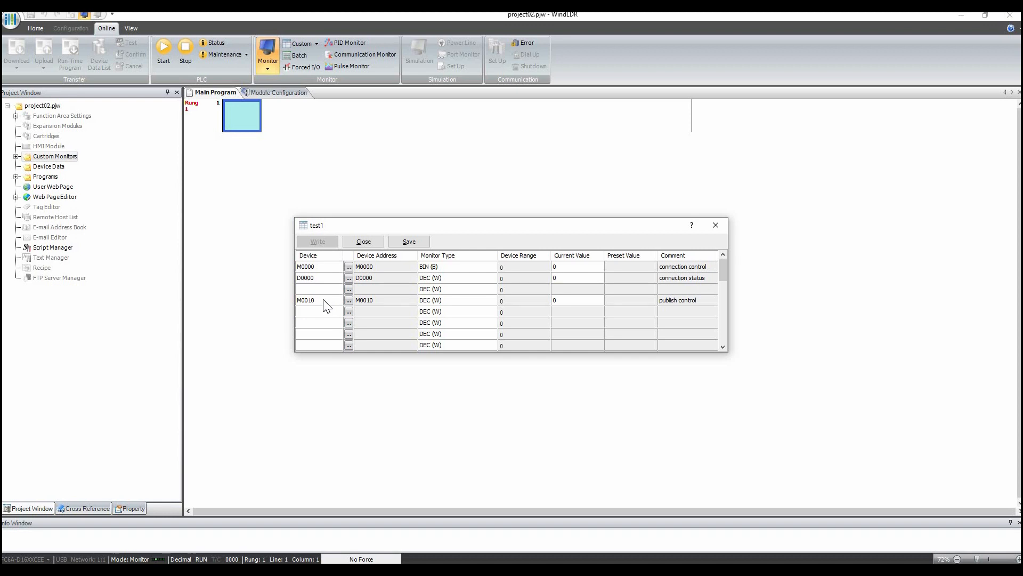
{"action": "key", "text": "Return"}
{"action": "key", "text": "Return"}
{"action": "type", "text": "d100"}
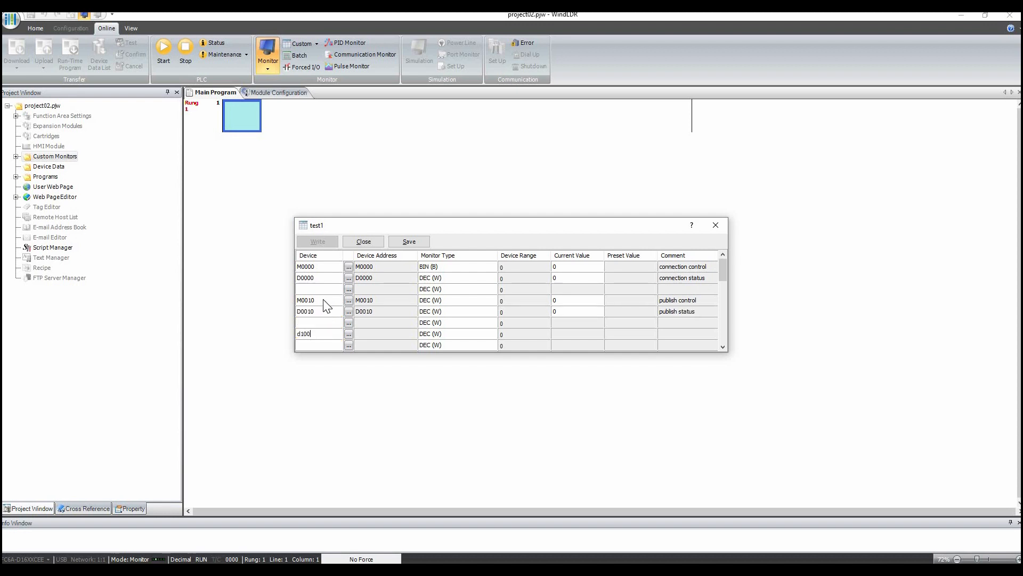
{"action": "key", "text": "Return"}
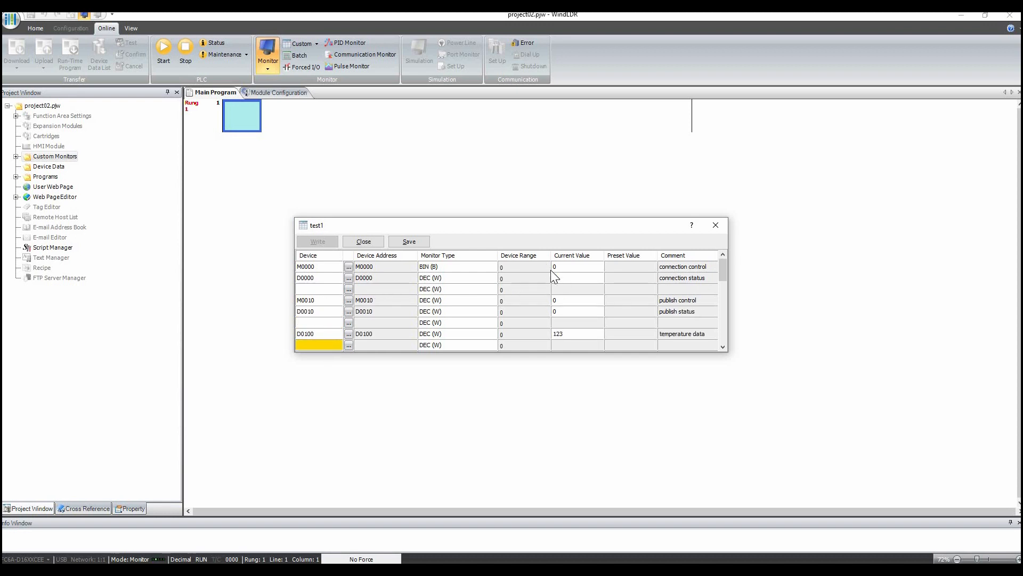
- Set connection control M0000's current value to 1 to connect the PLC
{"action": "left_click", "coordinate": [572, 267]}
{"action": "type", "text": "1"}
{"action": "key", "text": "Return"}
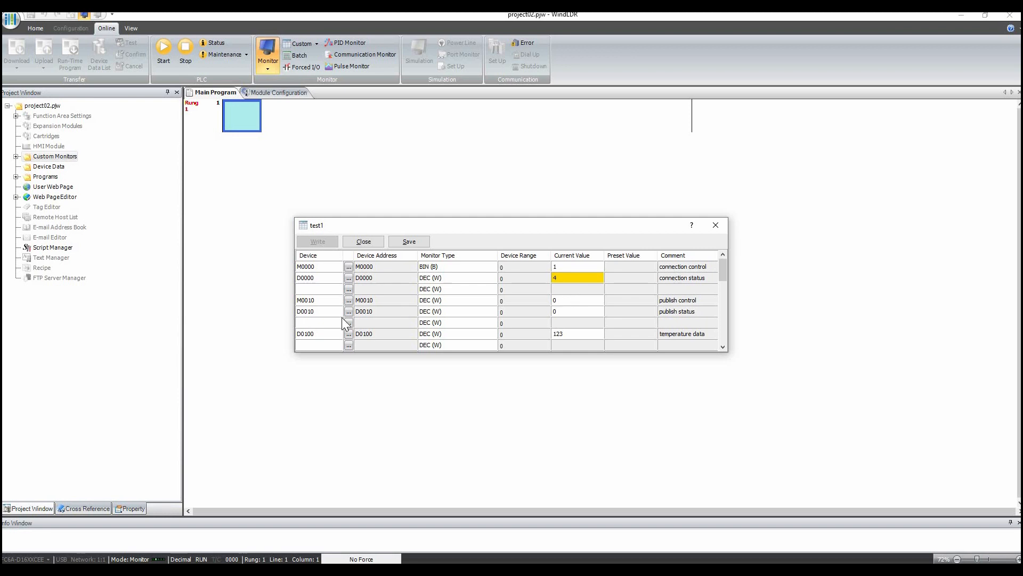
- Set temperature data D0100's current value to 25
{"action": "left_click", "coordinate": [580, 333]}
{"action": "left_click", "coordinate": [589, 334]}
{"action": "double_click", "coordinate": [589, 336]}
{"action": "type", "text": "25"}
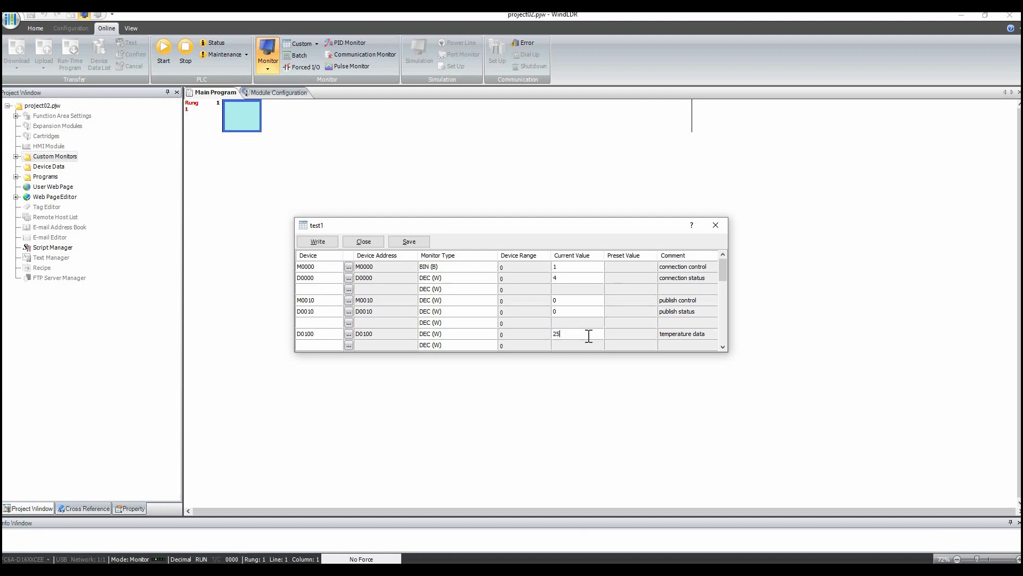
{"action": "key", "text": "Return"}
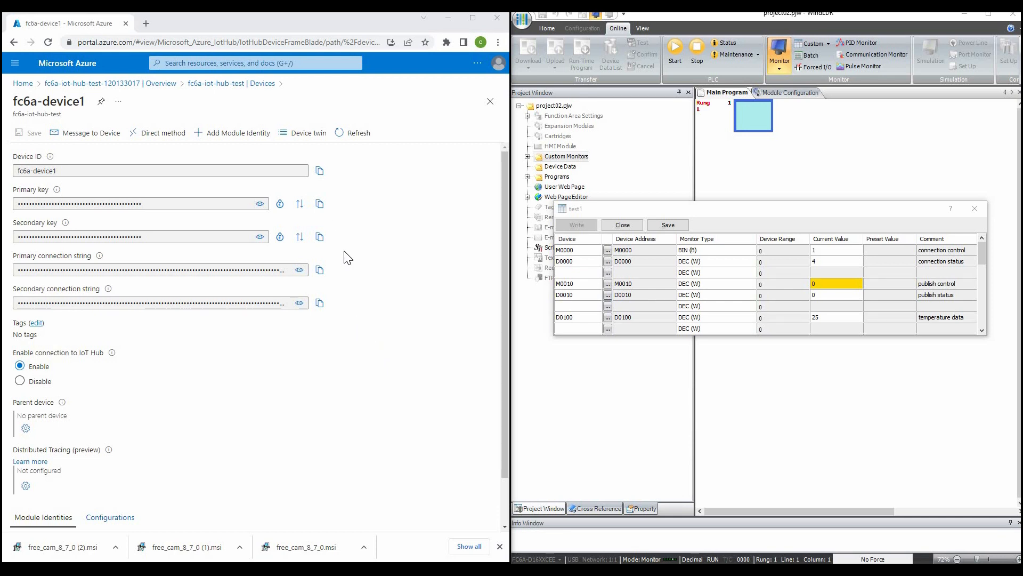
- Open Azure Cloud Shell from the IoT hub device page in the portal
{"action": "left_click", "coordinate": [101, 127]}
{"action": "left_click_drag", "start_coordinate": [748, 203], "coordinate": [750, 190]}
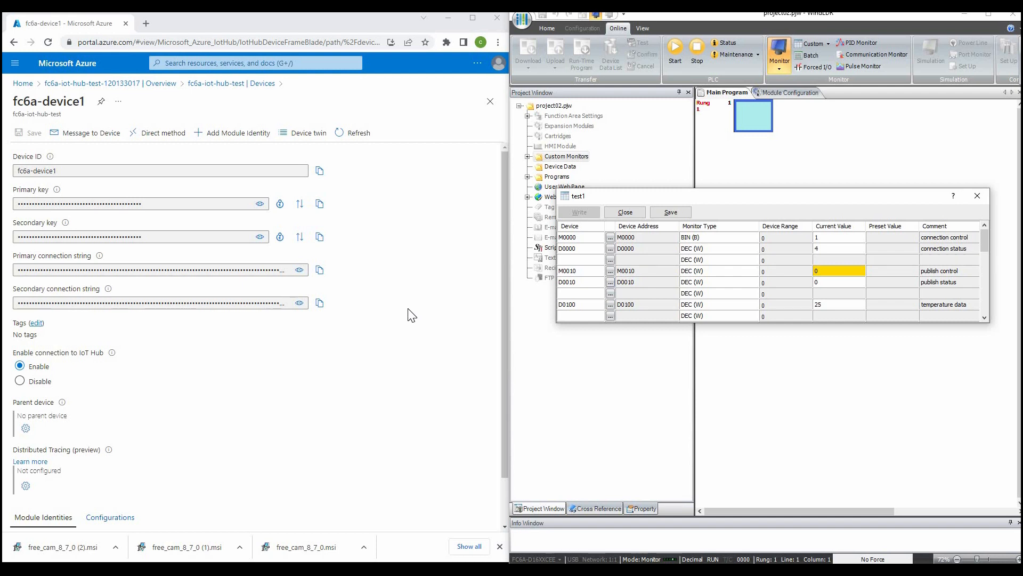
{"action": "left_click", "coordinate": [477, 65]}
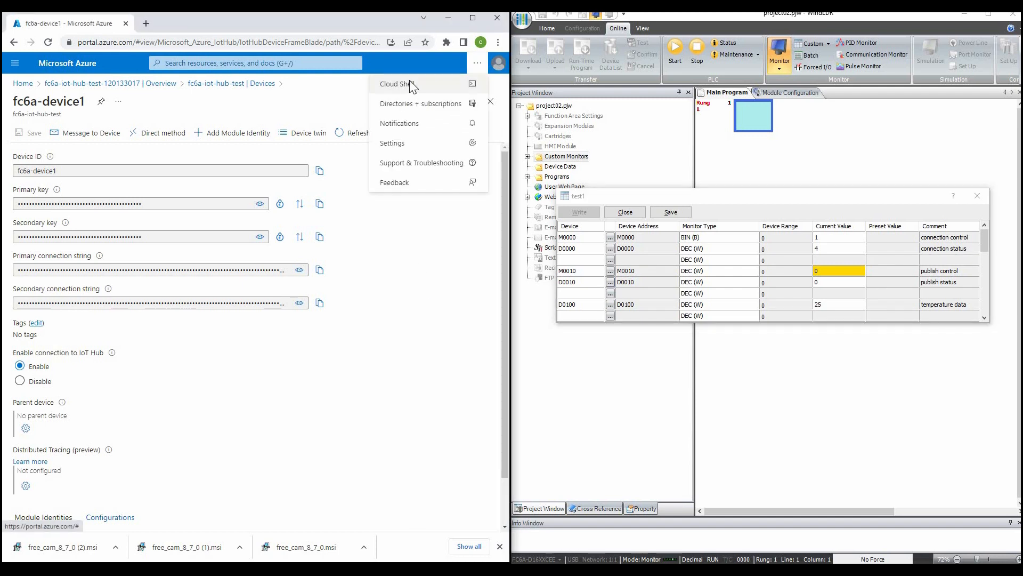
{"action": "left_click", "coordinate": [411, 84]}
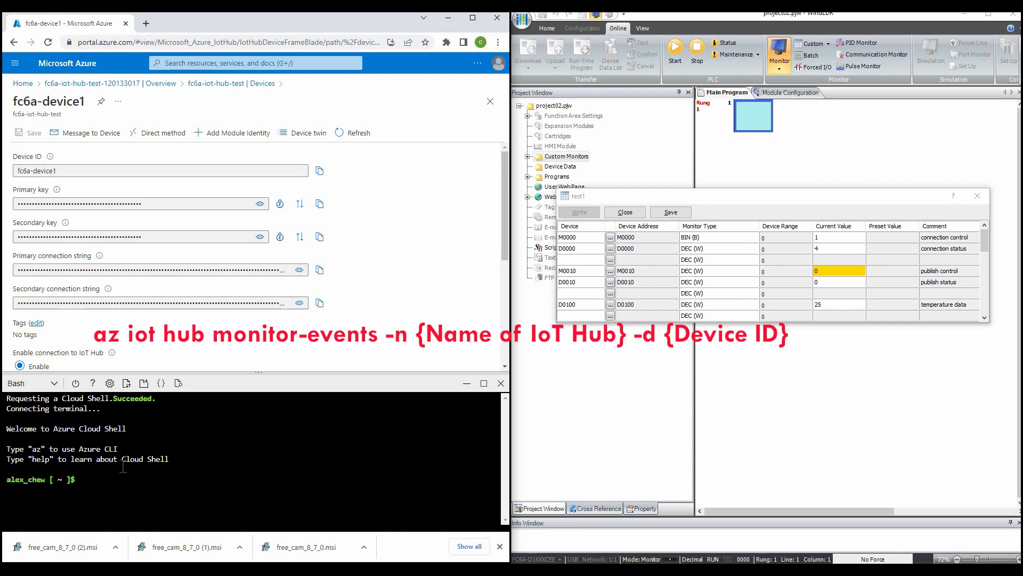
- Run az iot hub monitor-events -n fc6a-iot-hub-test -d fc6a-deivce1 in Cloud Shell
{"action": "type", "text": "az iot hub monitor-events -n fc6a-i"}
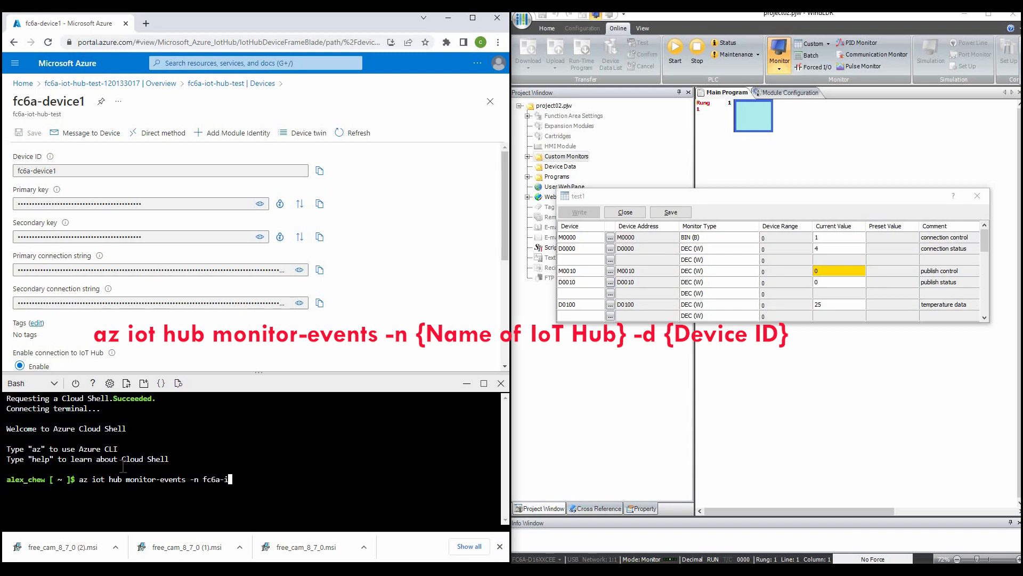
{"action": "type", "text": "ot-hub-test"}
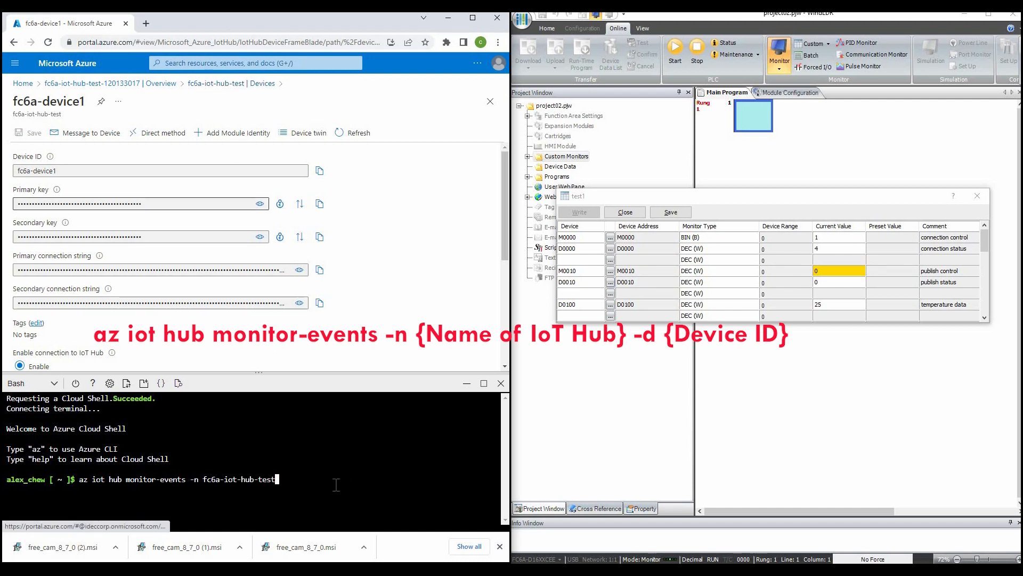
{"action": "type", "text": " -d"}
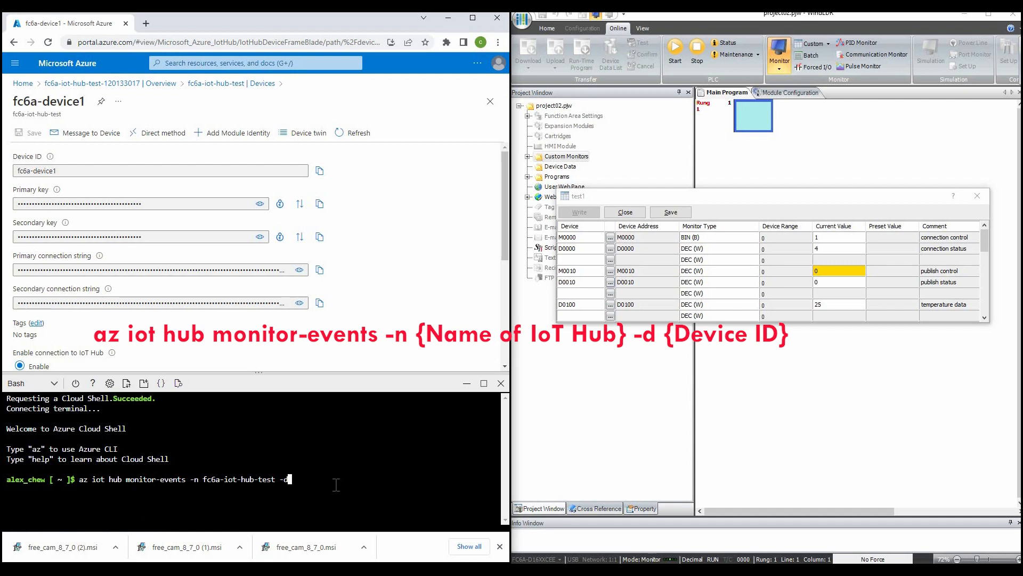
{"action": "type", "text": " fc6a-deivce1"}
{"action": "key", "text": "Return"}
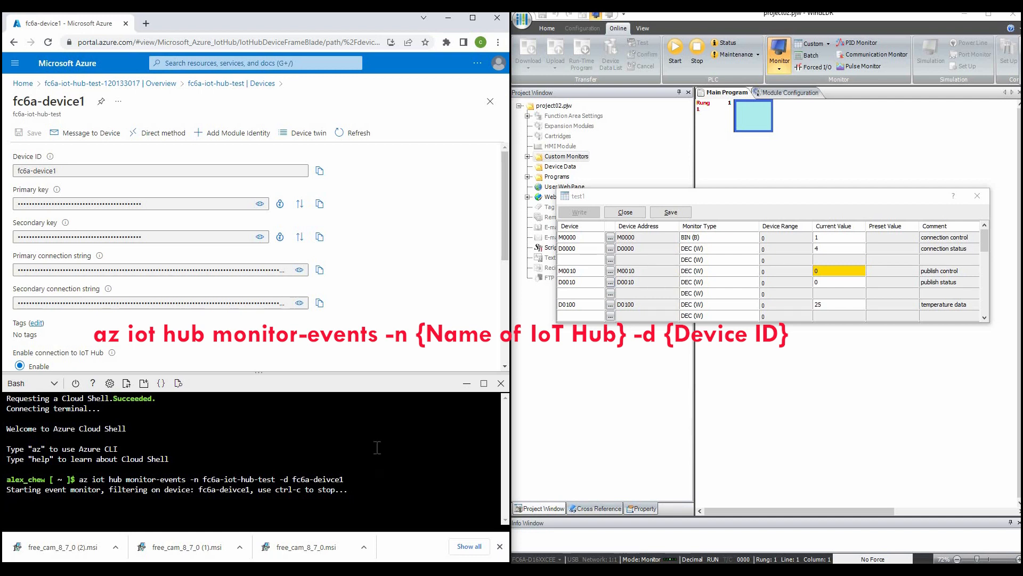
- Trigger publish control M0010 from the custom monitor to publish the temperature
{"action": "left_click", "coordinate": [826, 273]}
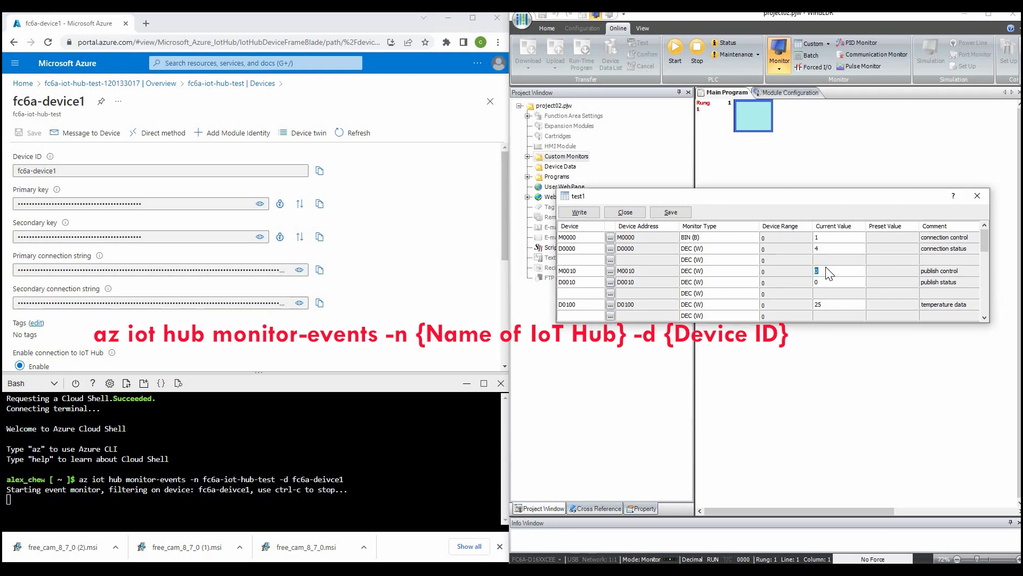
{"action": "key", "text": "Return"}
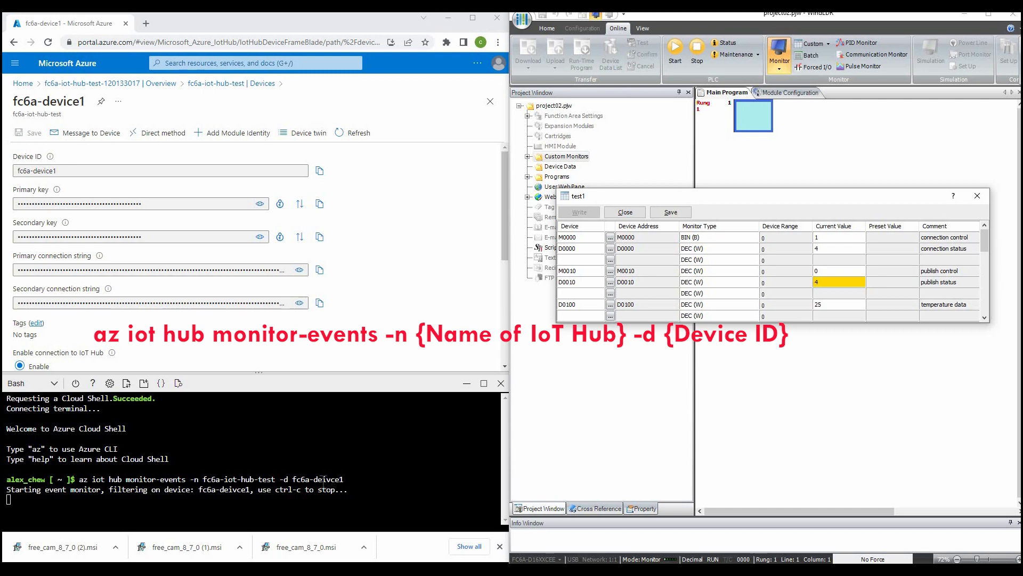
- Stop the event monitor, rerun it with device ID fc6a-device1, and trigger publish control M0010 again
{"action": "left_click", "coordinate": [202, 502]}
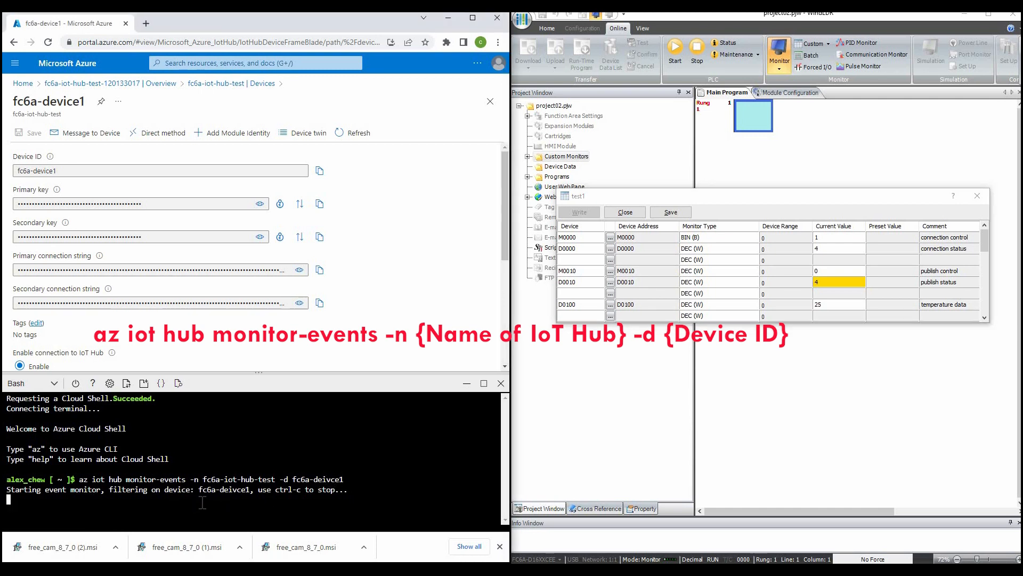
{"action": "key", "text": "ctrl+c"}
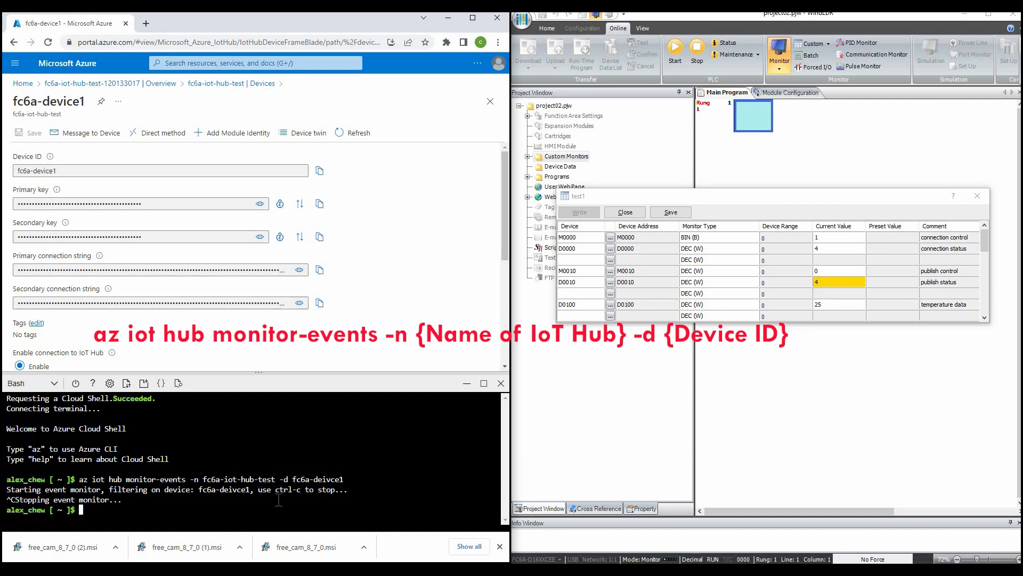
{"action": "type", "text": "az iot hub monitor-events -n fc6a-io"}
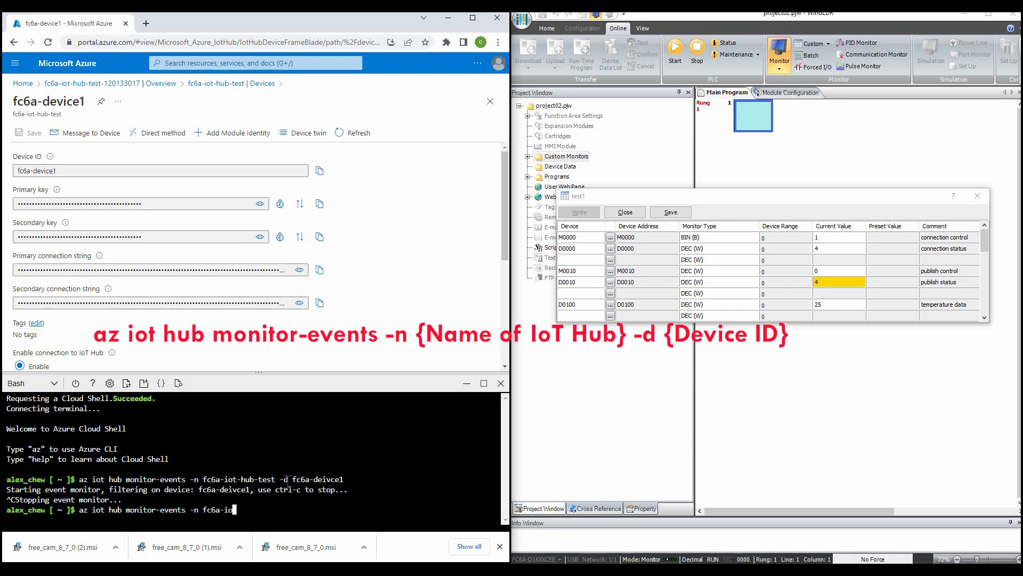
{"action": "type", "text": "t-hub-test -d fc6a-device1"}
{"action": "key", "text": "Return"}
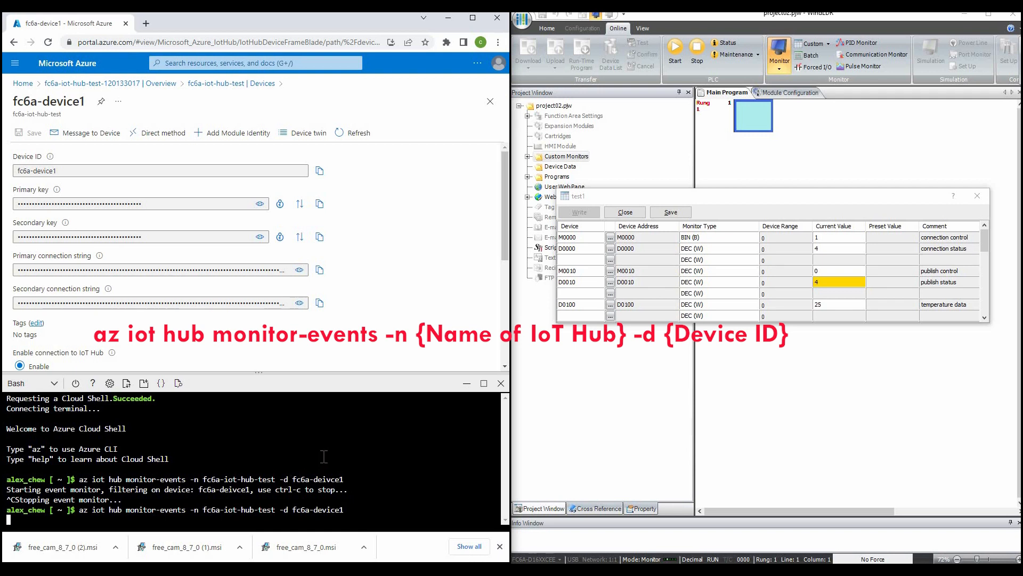
{"action": "left_click", "coordinate": [856, 270]}
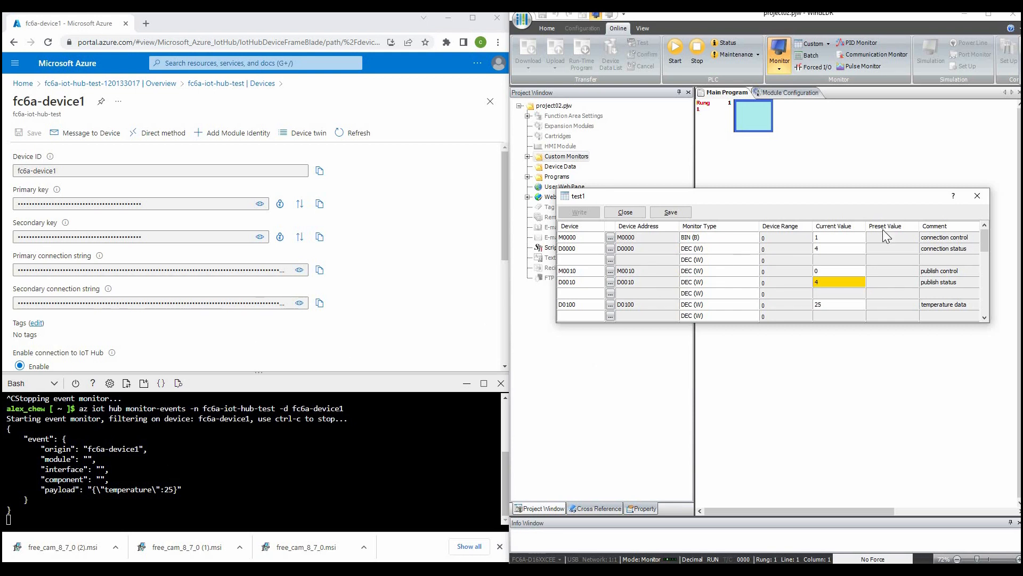
- Set temperature data D0100 to 50 and trigger publish control M0010 once more
{"action": "left_click", "coordinate": [833, 304]}
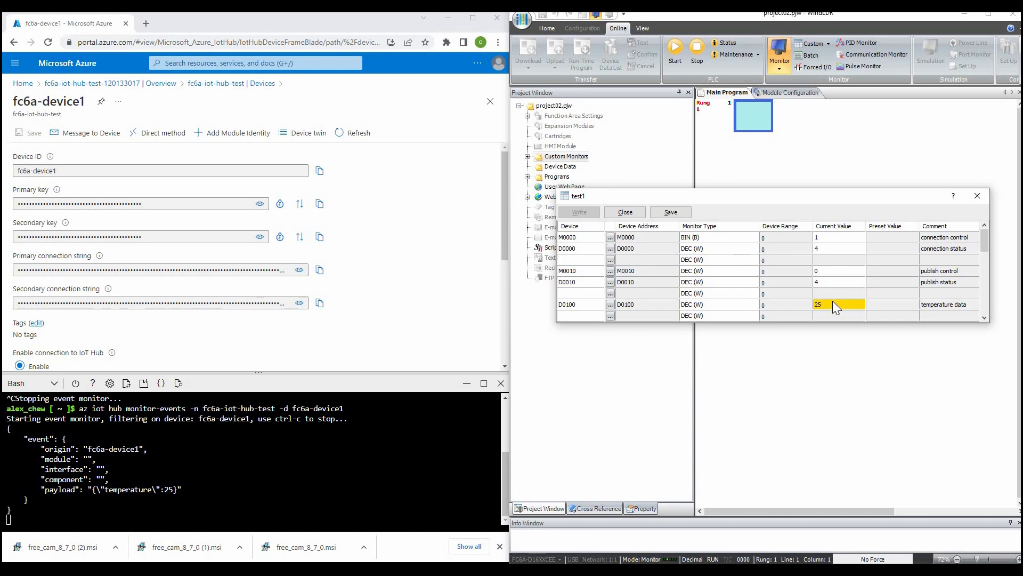
{"action": "type", "text": "50"}
{"action": "key", "text": "Return"}
{"action": "left_click", "coordinate": [829, 271]}
{"action": "left_click", "coordinate": [815, 281]}
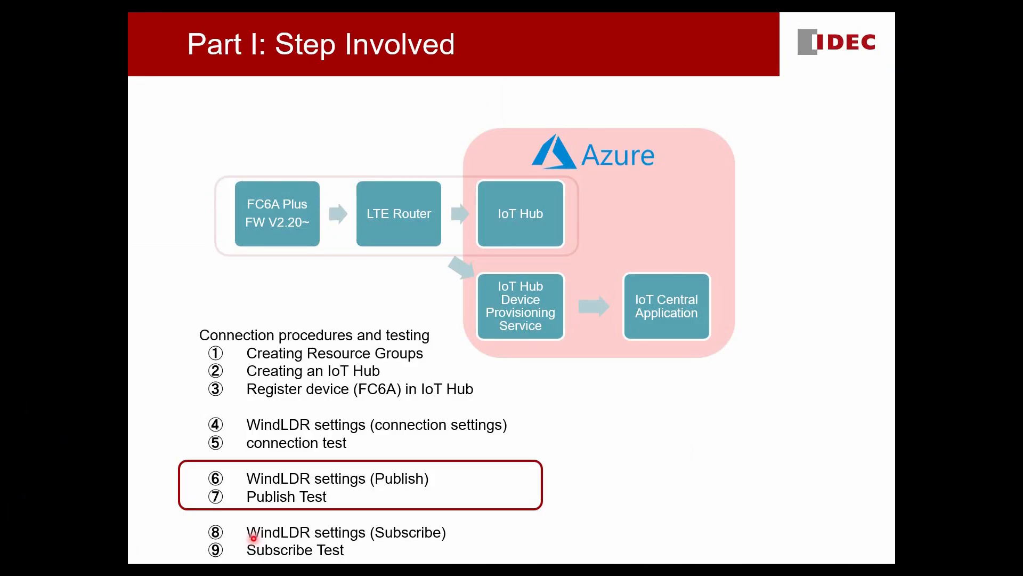
{"action": "key", "text": "Right"}
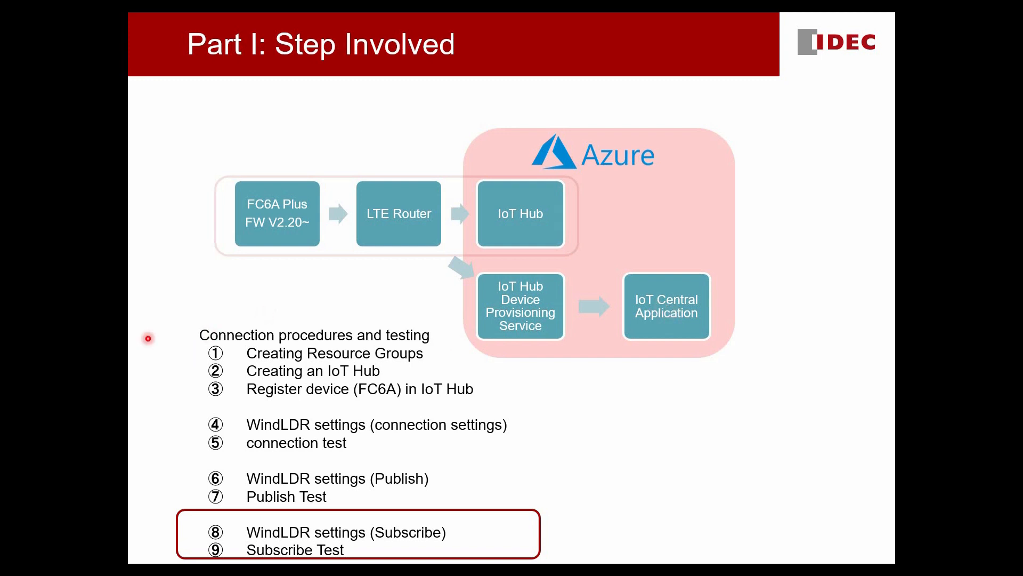
{"action": "key", "text": "alt+Tab"}
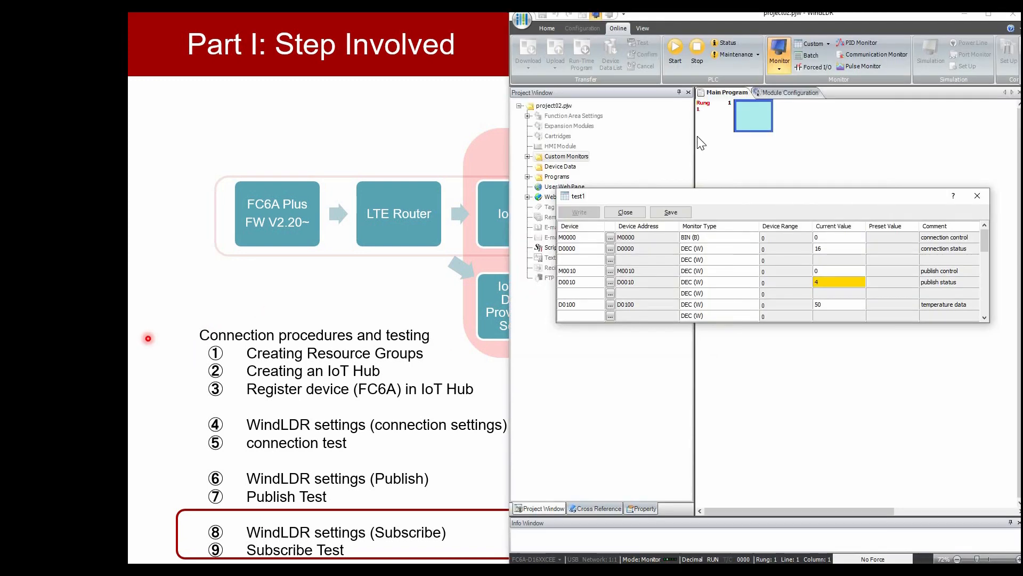
- Save the custom monitor under the name test1
{"action": "left_click", "coordinate": [666, 213]}
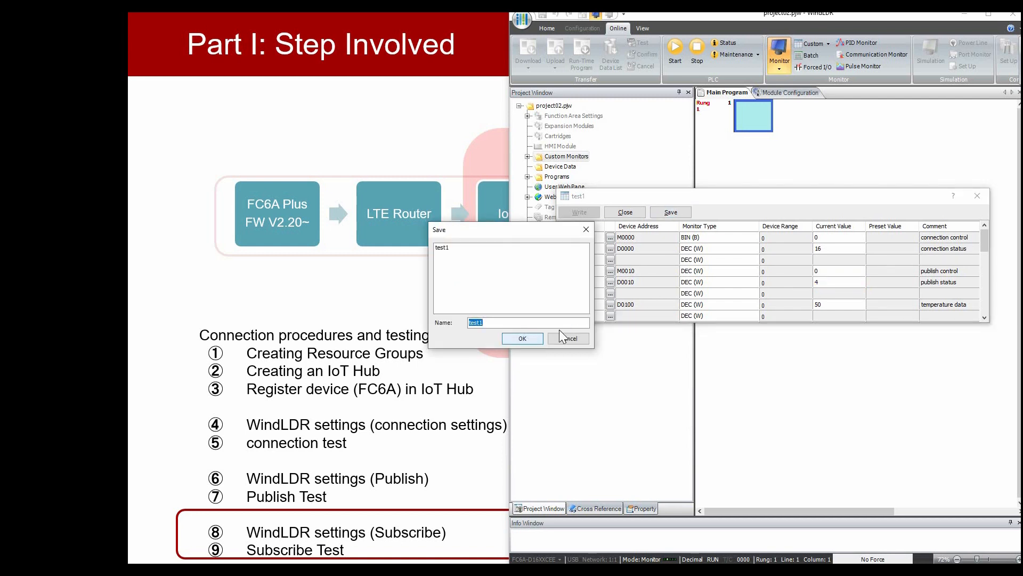
{"action": "key", "text": "Return"}
{"action": "left_click", "coordinate": [544, 329]}
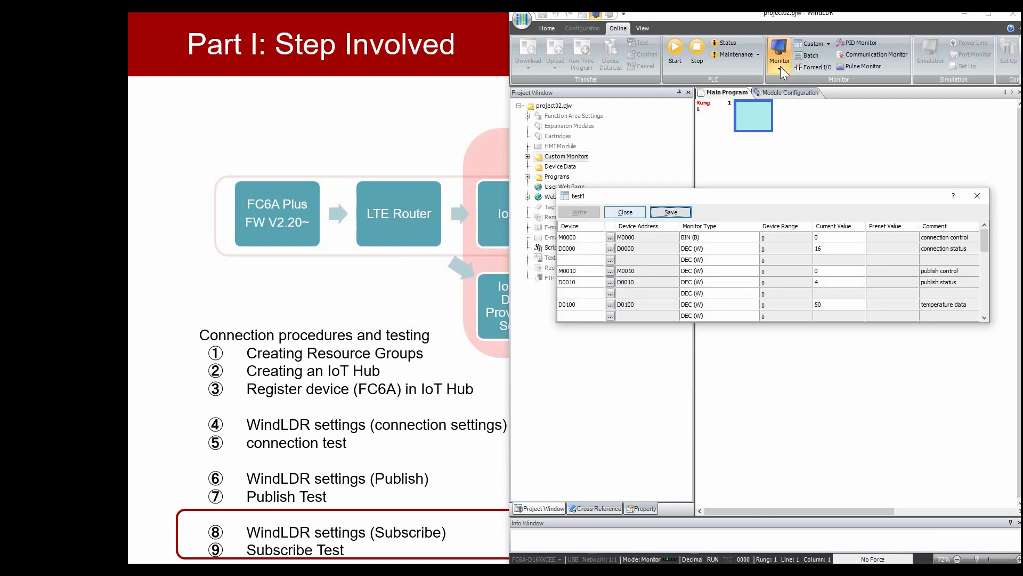
- Close the custom monitor, maximize the window and stop online monitoring
{"action": "key", "text": "Escape"}
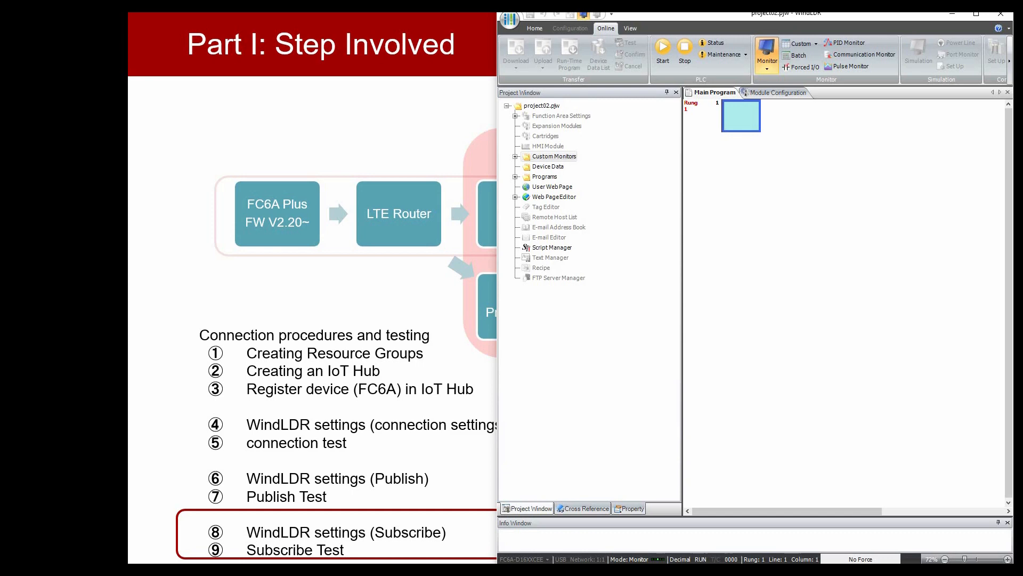
{"action": "key", "text": "super+Up"}
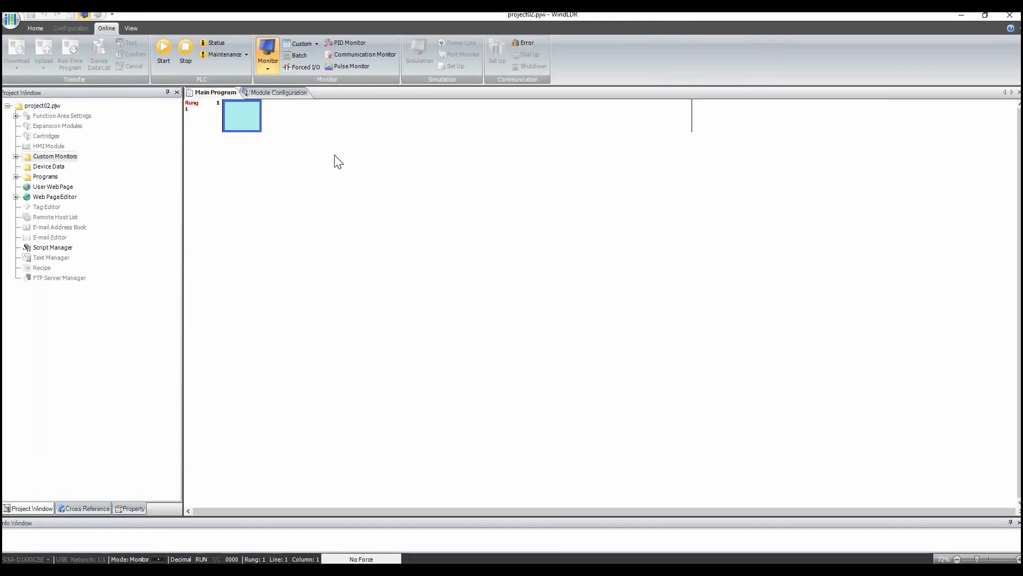
{"action": "left_click", "coordinate": [266, 50]}
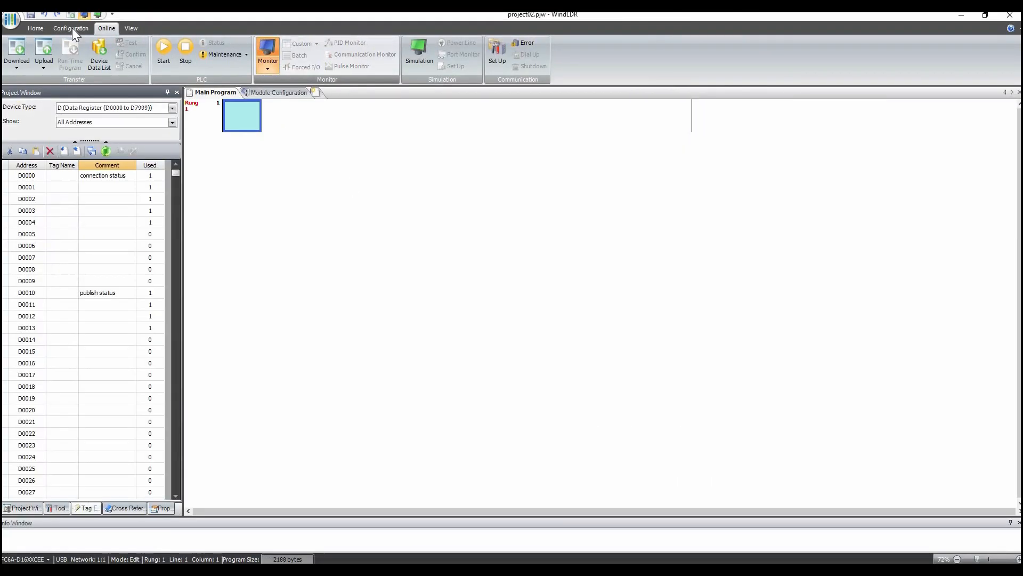
- Open the Ethernet port 1 MQTT subscribe settings and start a new topic with the fixed value devices
{"action": "left_click", "coordinate": [73, 28]}
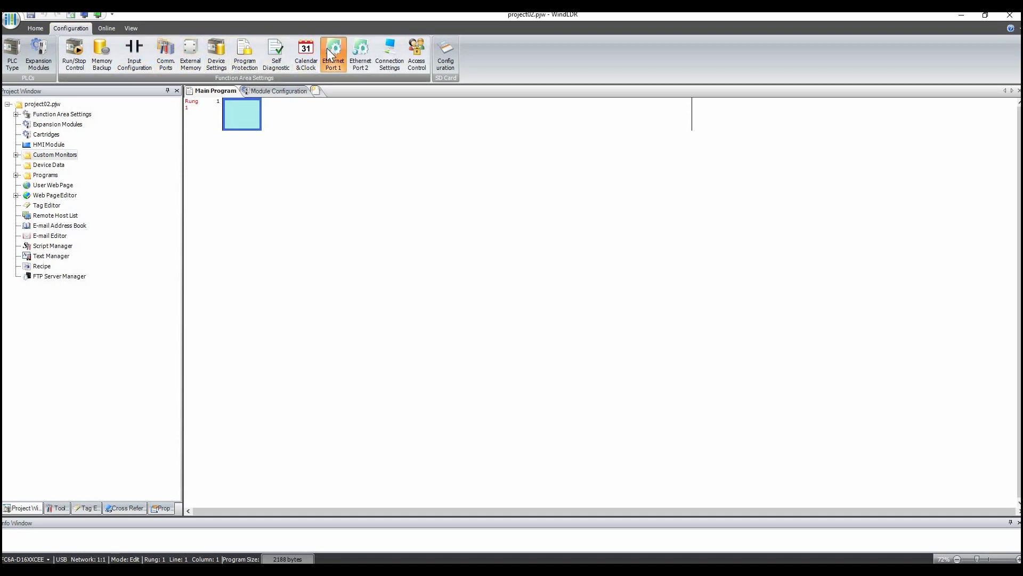
{"action": "left_click", "coordinate": [346, 70]}
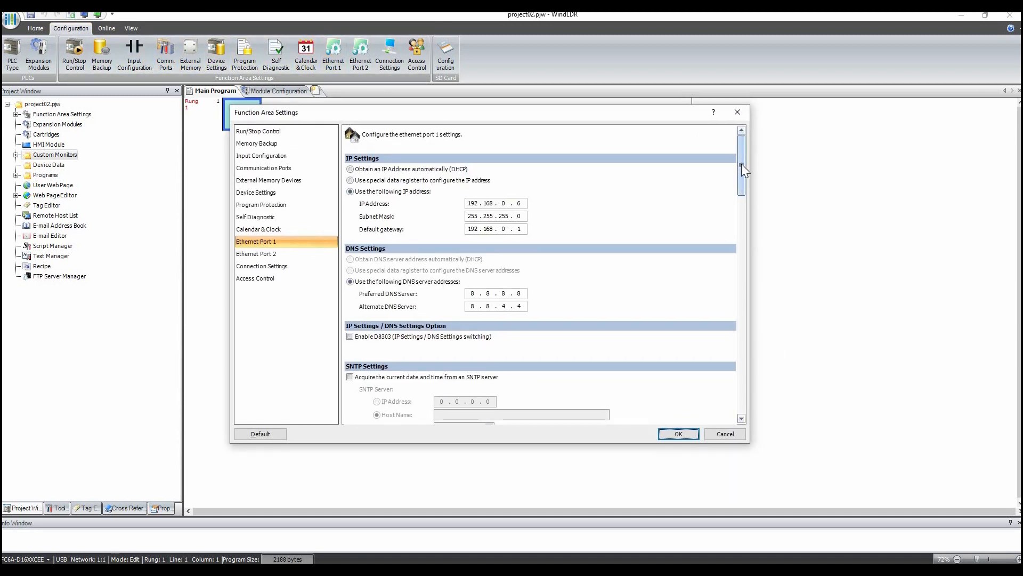
{"action": "left_click_drag", "start_coordinate": [734, 197], "coordinate": [361, 409]}
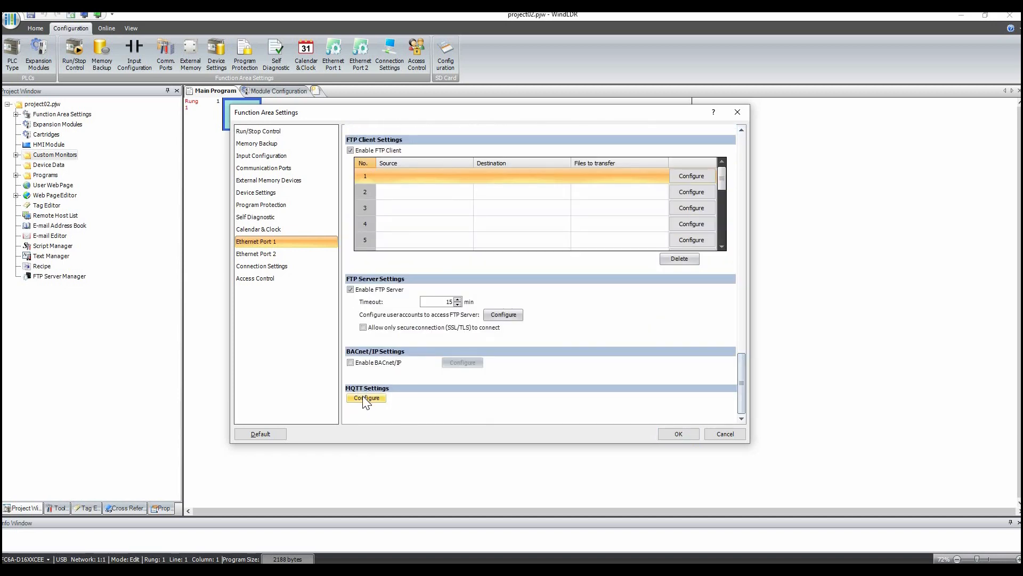
{"action": "left_click", "coordinate": [367, 398]}
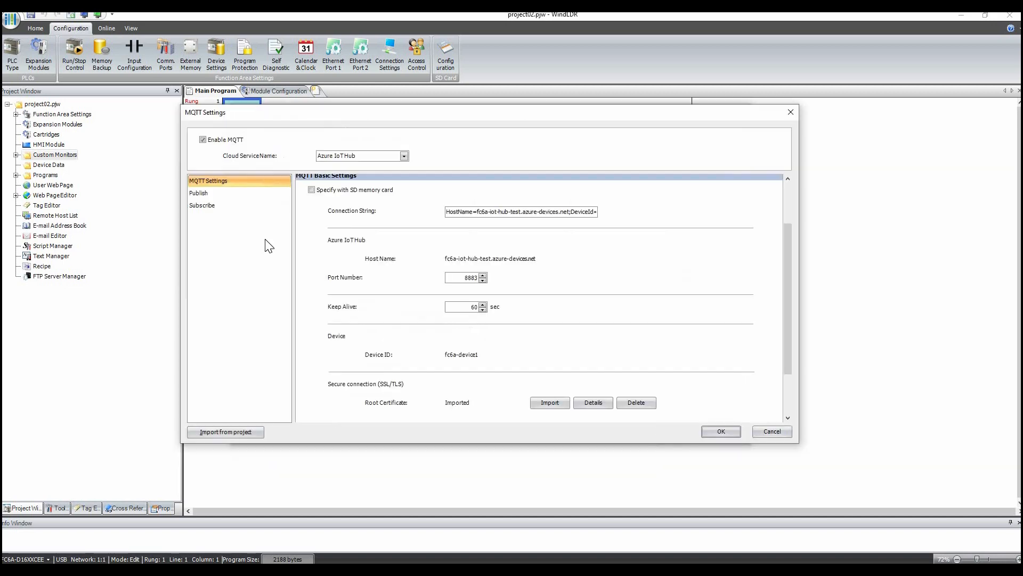
{"action": "left_click", "coordinate": [205, 204]}
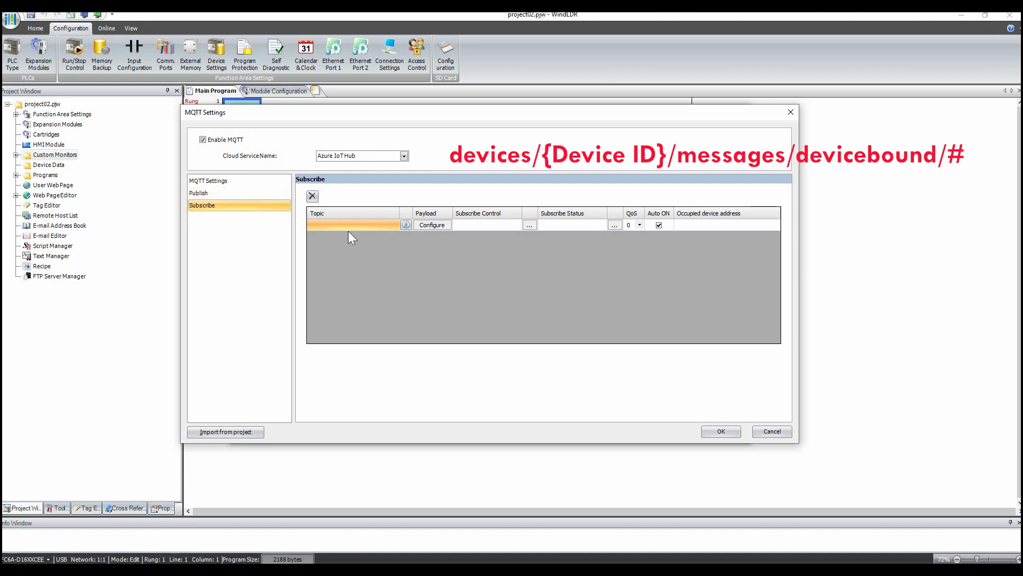
{"action": "left_click", "coordinate": [405, 224]}
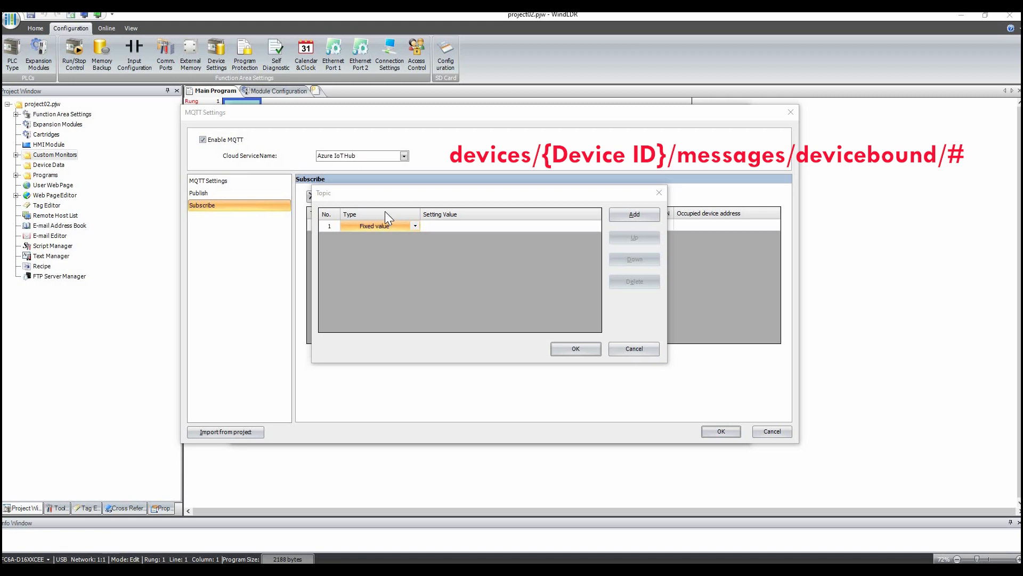
{"action": "left_click", "coordinate": [482, 226]}
{"action": "left_click", "coordinate": [481, 226]}
{"action": "type", "text": "devices"}
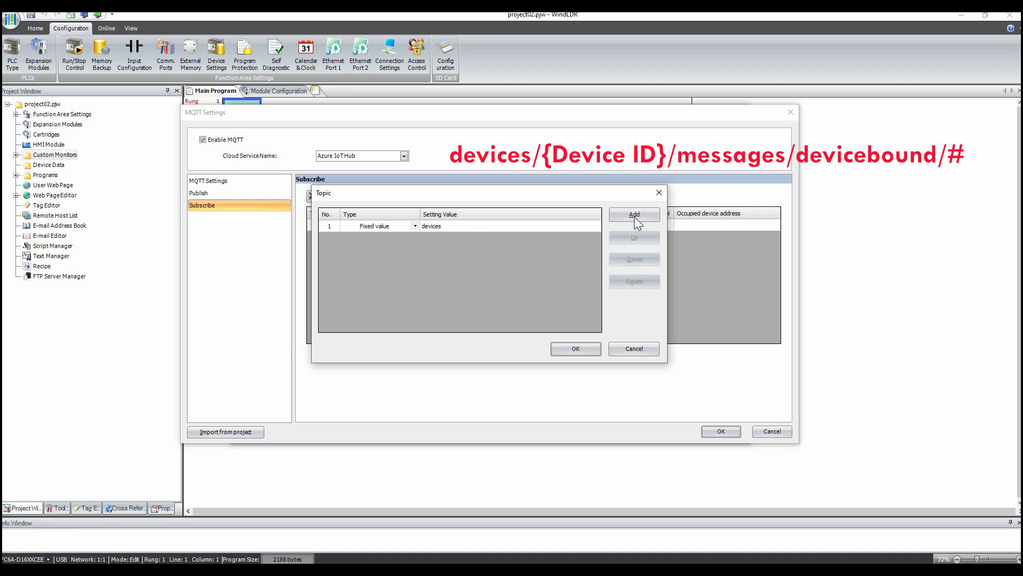
- Add a Device ID topic segment and a fixed segment messages/devicebound/#, then confirm the topic
{"action": "left_click", "coordinate": [634, 216]}
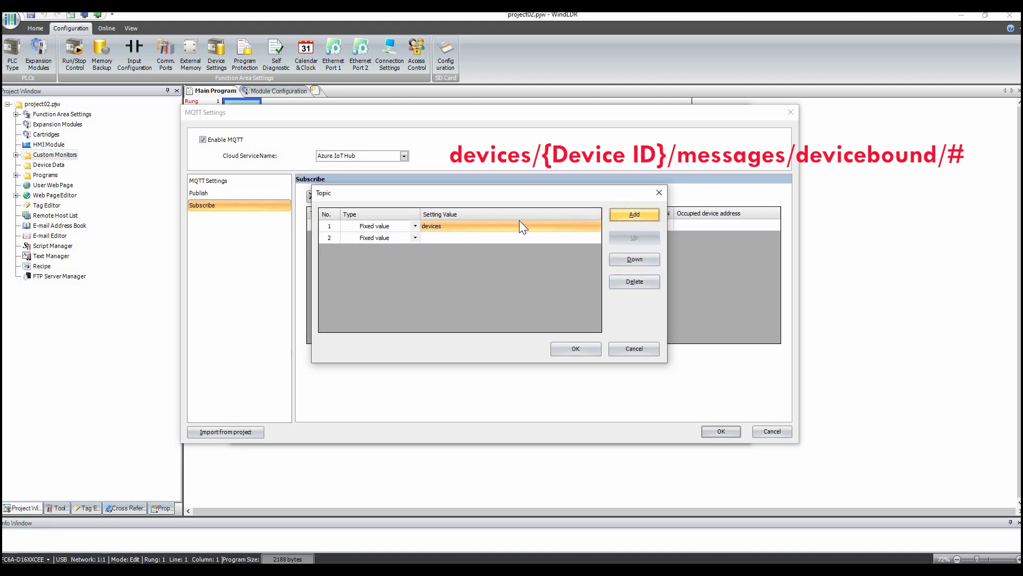
{"action": "left_click", "coordinate": [416, 239]}
{"action": "left_click", "coordinate": [416, 240]}
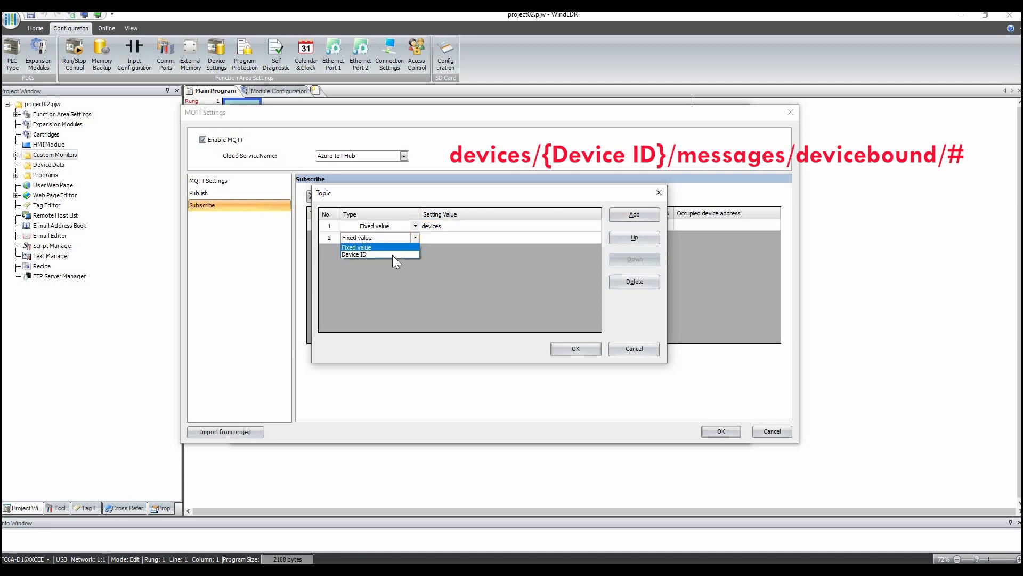
{"action": "left_click", "coordinate": [399, 254]}
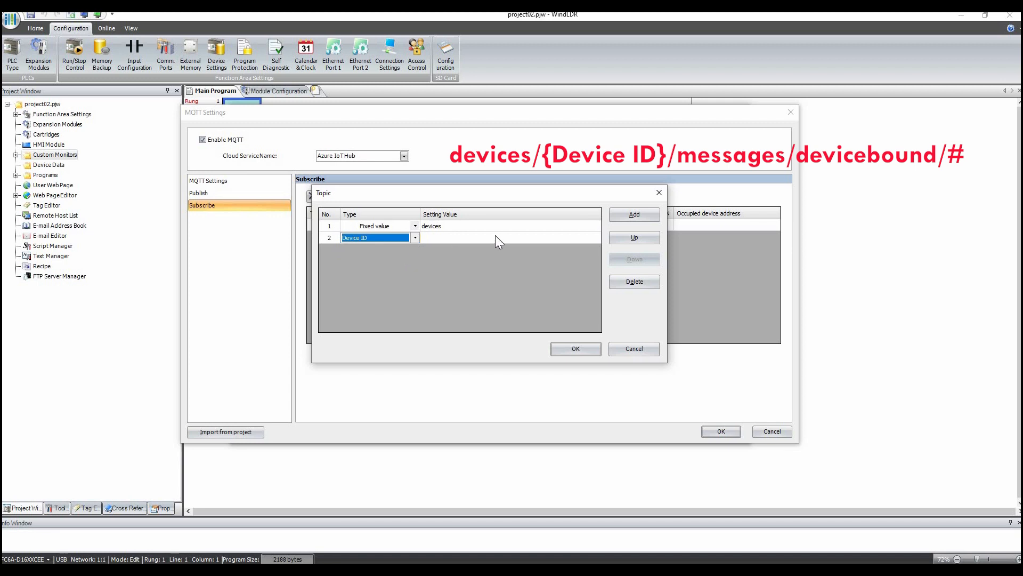
{"action": "left_click", "coordinate": [633, 216]}
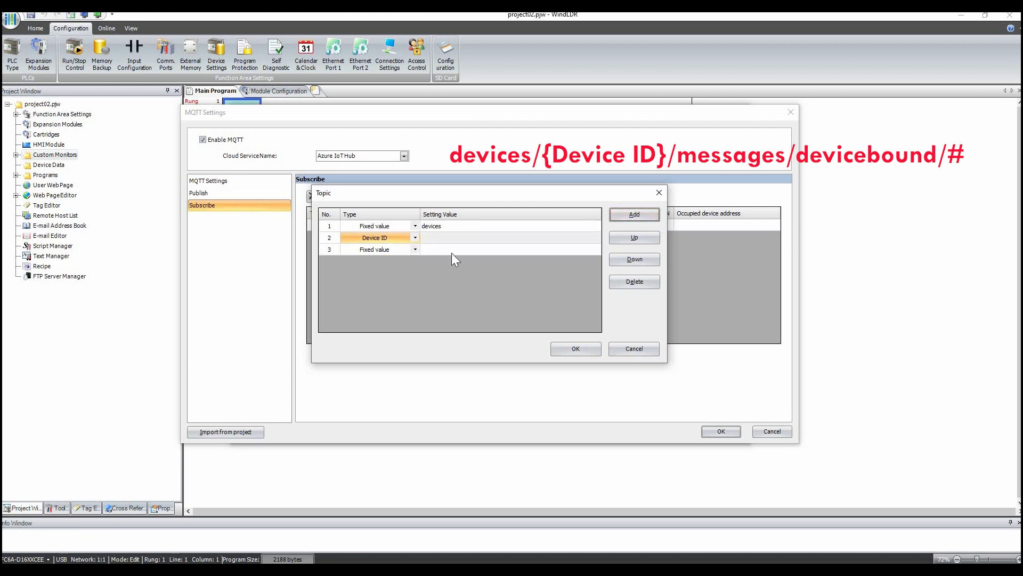
{"action": "left_click", "coordinate": [453, 248]}
{"action": "left_click", "coordinate": [452, 244]}
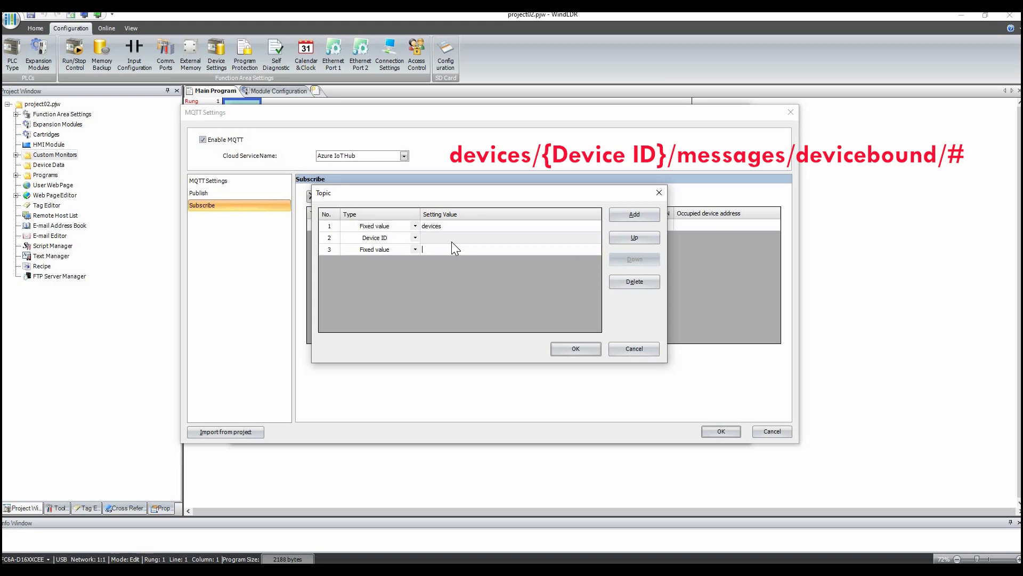
{"action": "type", "text": "messages/devicebound/#"}
{"action": "left_click", "coordinate": [575, 347]}
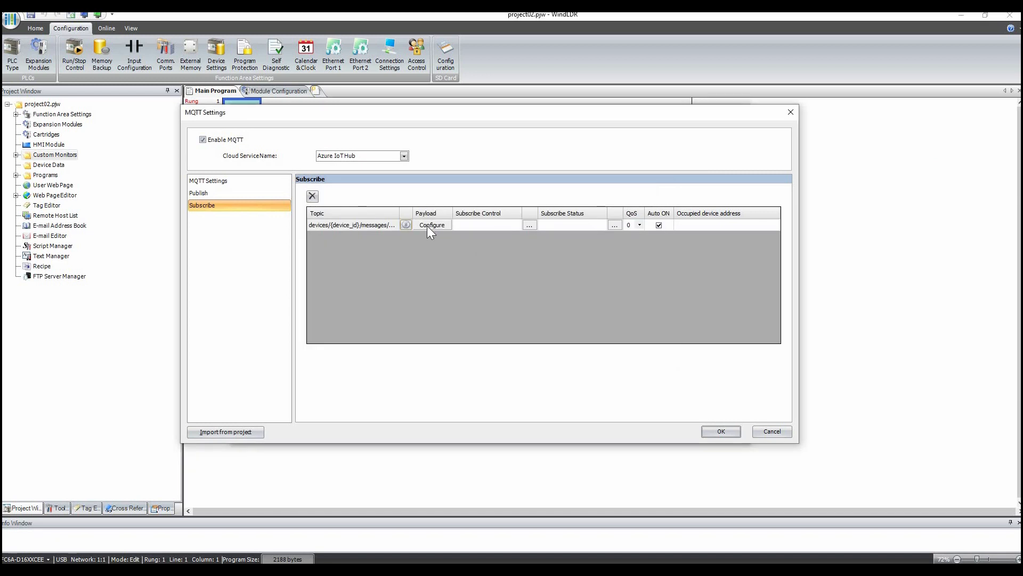
- Configure the subscribe payload with a new word value named Pressure stored in D0200
{"action": "left_click", "coordinate": [429, 225]}
{"action": "left_click", "coordinate": [482, 372]}
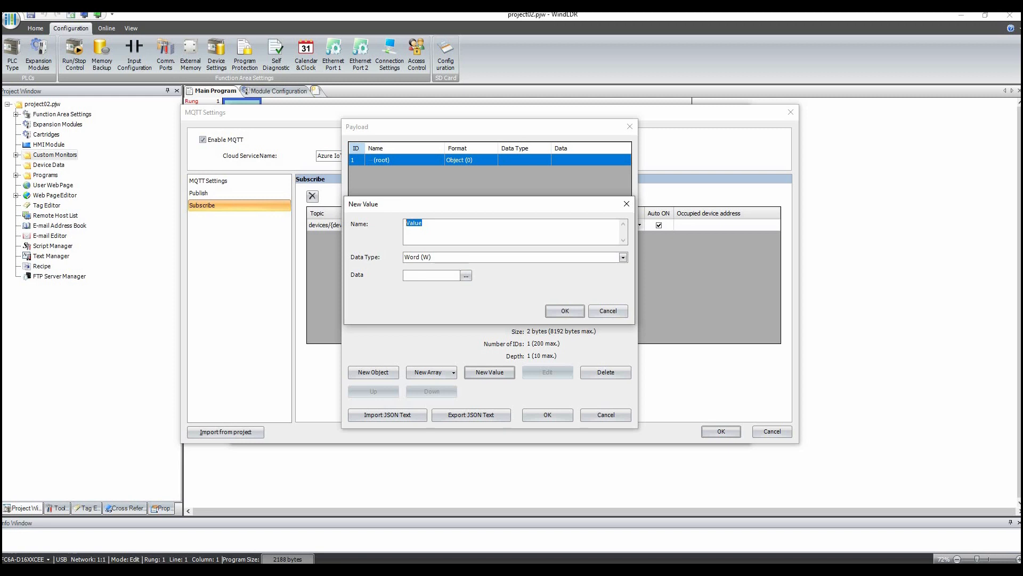
{"action": "type", "text": "Pressure"}
{"action": "double_click", "coordinate": [416, 220]}
{"action": "left_click", "coordinate": [430, 228]}
{"action": "double_click", "coordinate": [430, 224]}
{"action": "left_click", "coordinate": [428, 223]}
{"action": "double_click", "coordinate": [438, 224]}
{"action": "left_click", "coordinate": [413, 225]}
{"action": "double_click", "coordinate": [432, 224]}
{"action": "left_click", "coordinate": [395, 223]}
{"action": "double_click", "coordinate": [434, 226]}
{"action": "left_click", "coordinate": [435, 226]}
{"action": "double_click", "coordinate": [426, 228]}
{"action": "left_click", "coordinate": [428, 226]}
{"action": "type", "text": "d200"}
{"action": "left_click", "coordinate": [565, 310]}
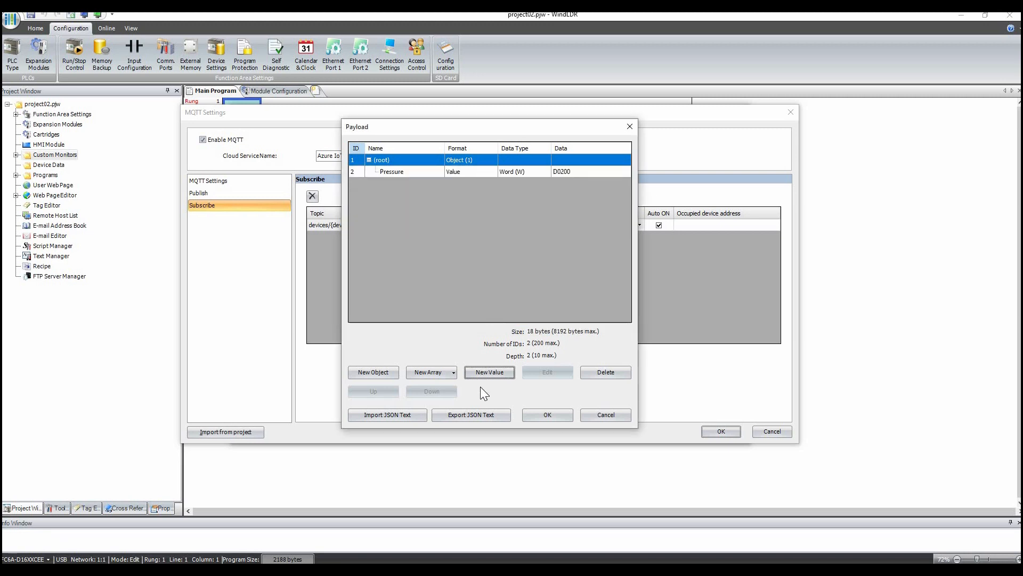
{"action": "key", "text": "Return"}
- Set the subscribe control to M0020 and subscribe status to D0020, then apply the MQTT and function area settings
{"action": "left_click", "coordinate": [503, 225]}
{"action": "left_click", "coordinate": [502, 224]}
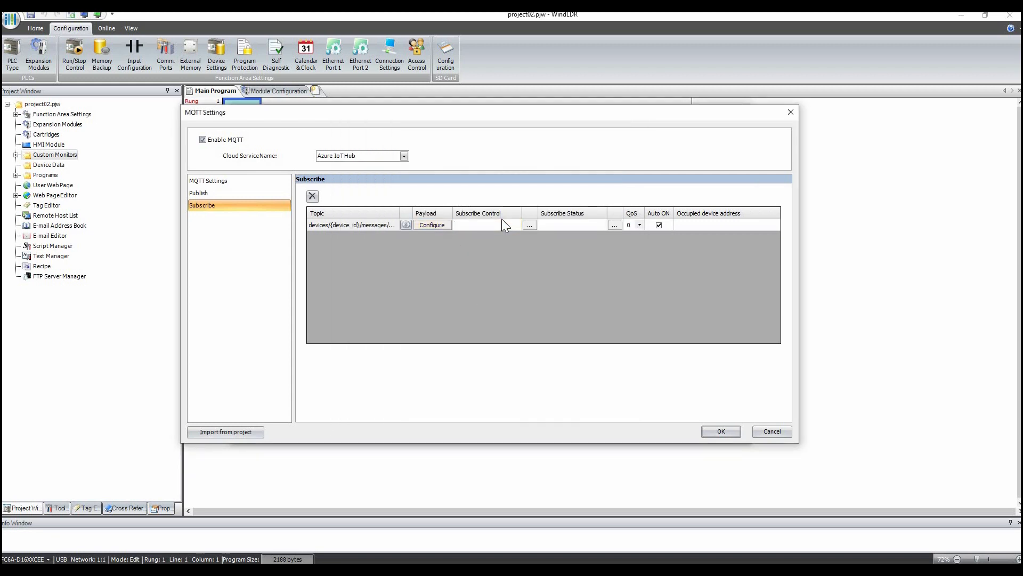
{"action": "type", "text": "m20"}
{"action": "left_click", "coordinate": [584, 226]}
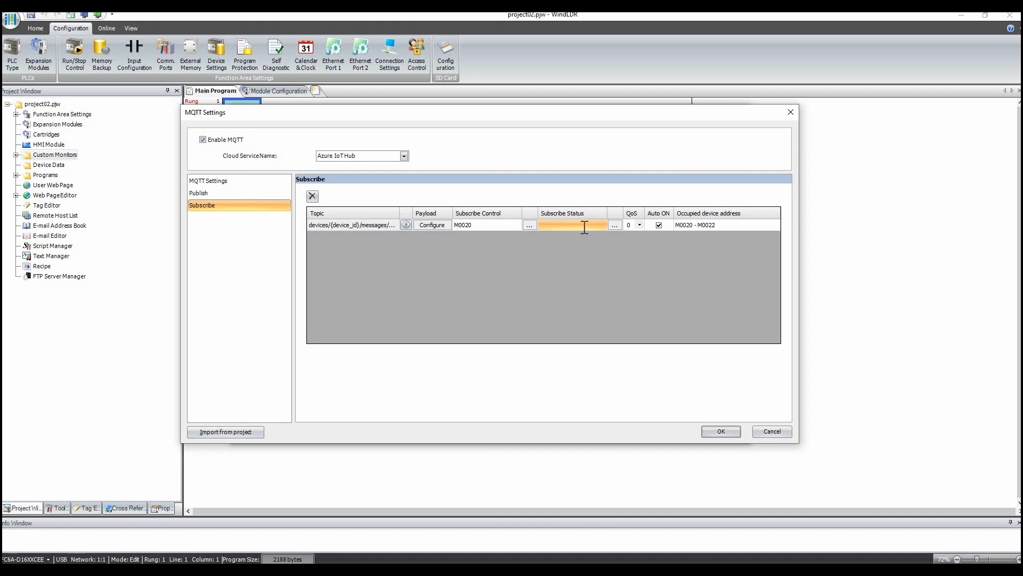
{"action": "left_click", "coordinate": [585, 228]}
{"action": "type", "text": "d20"}
{"action": "left_click", "coordinate": [717, 431]}
{"action": "left_click", "coordinate": [686, 433]}
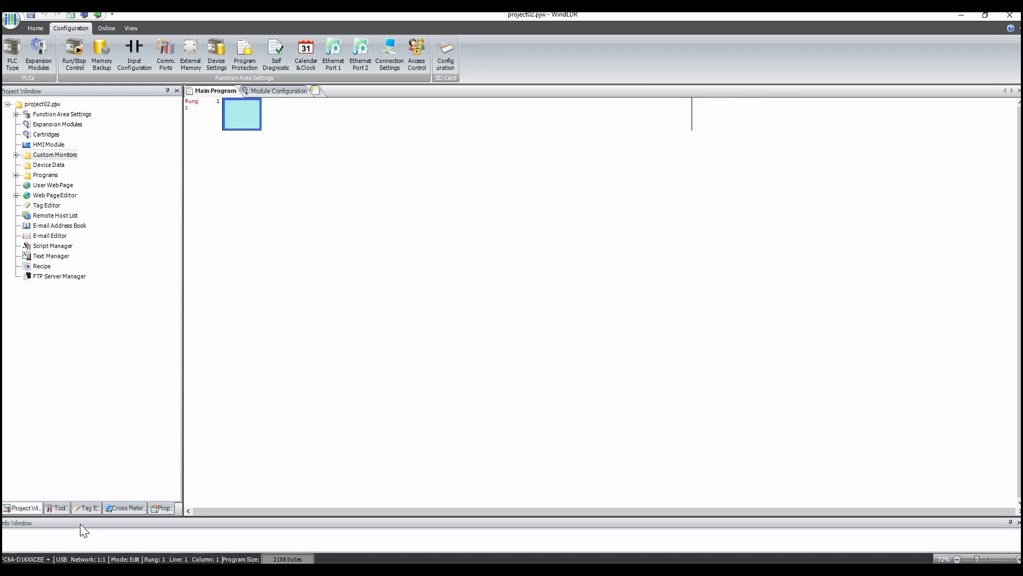
- In the tag editor, comment D0020 as subscribe status and D0200 as pressure data
{"action": "left_click", "coordinate": [82, 509]}
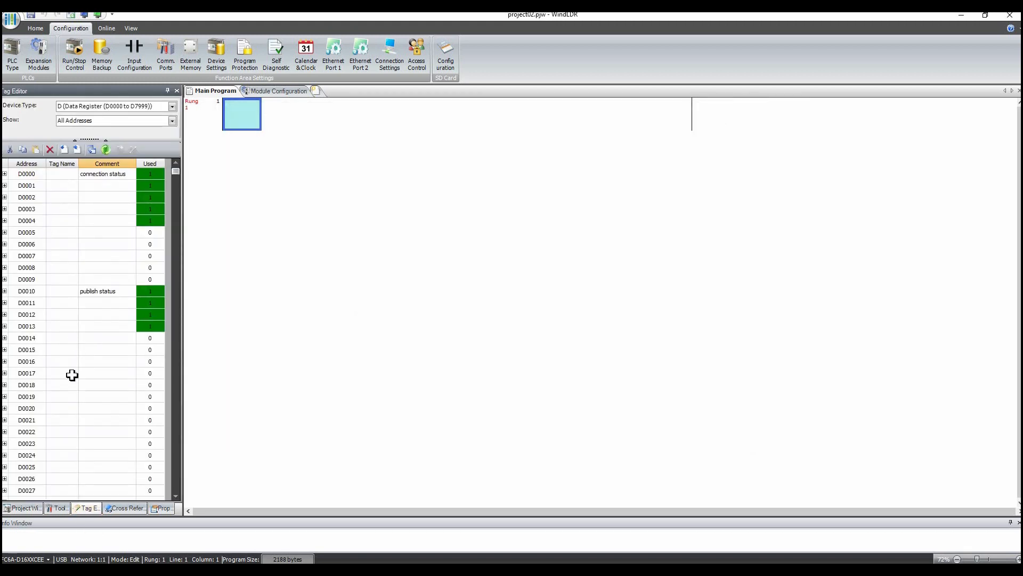
{"action": "left_click", "coordinate": [104, 411]}
{"action": "left_click", "coordinate": [104, 411]}
{"action": "type", "text": "subscribe stau"}
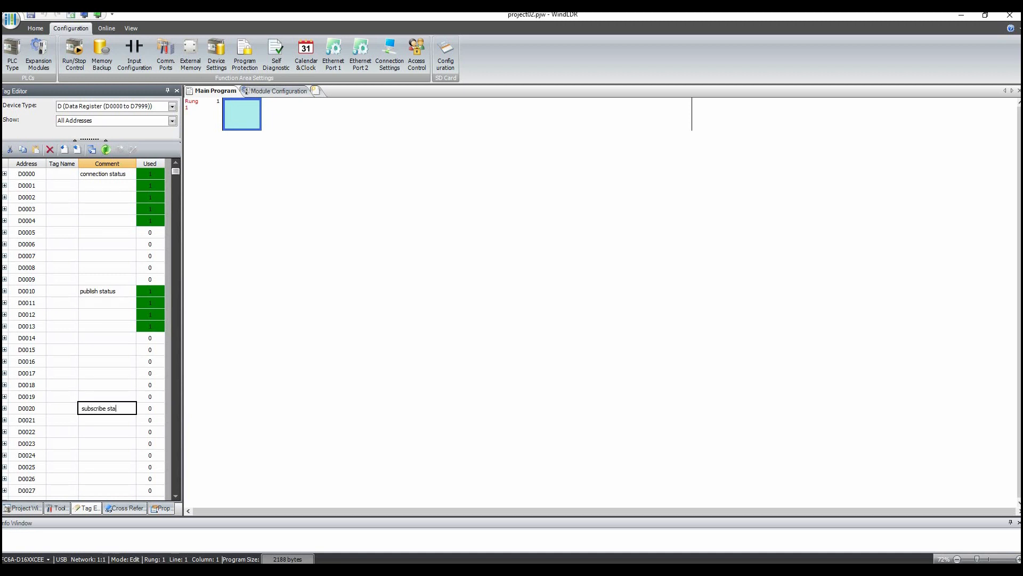
{"action": "scroll", "coordinate": [121, 431], "scroll_direction": "down", "scroll_amount": 10}
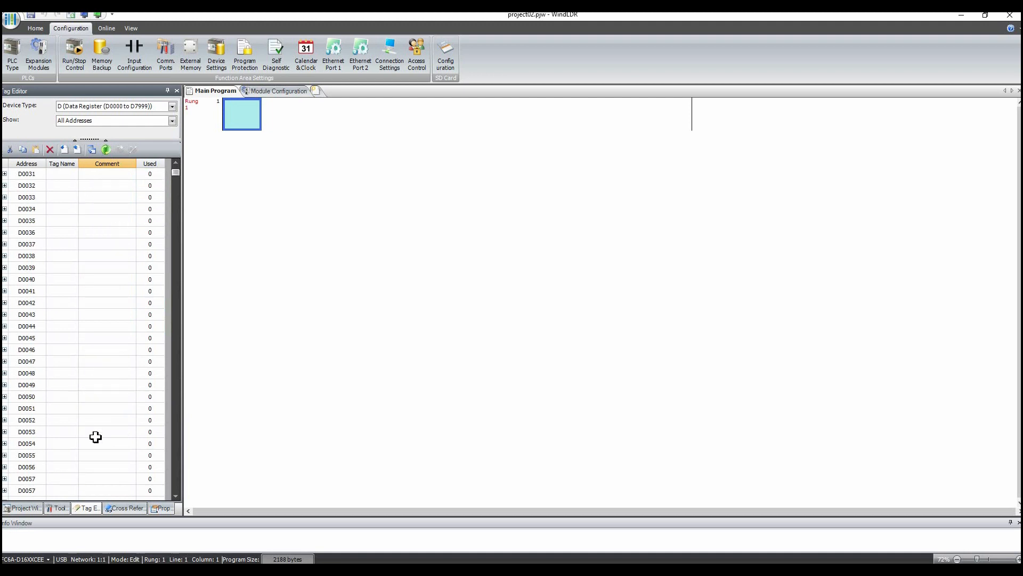
{"action": "scroll", "coordinate": [94, 401], "scroll_direction": "down", "scroll_amount": 20}
{"action": "scroll", "coordinate": [95, 401], "scroll_direction": "down", "scroll_amount": 20}
{"action": "scroll", "coordinate": [86, 442], "scroll_direction": "down", "scroll_amount": 5}
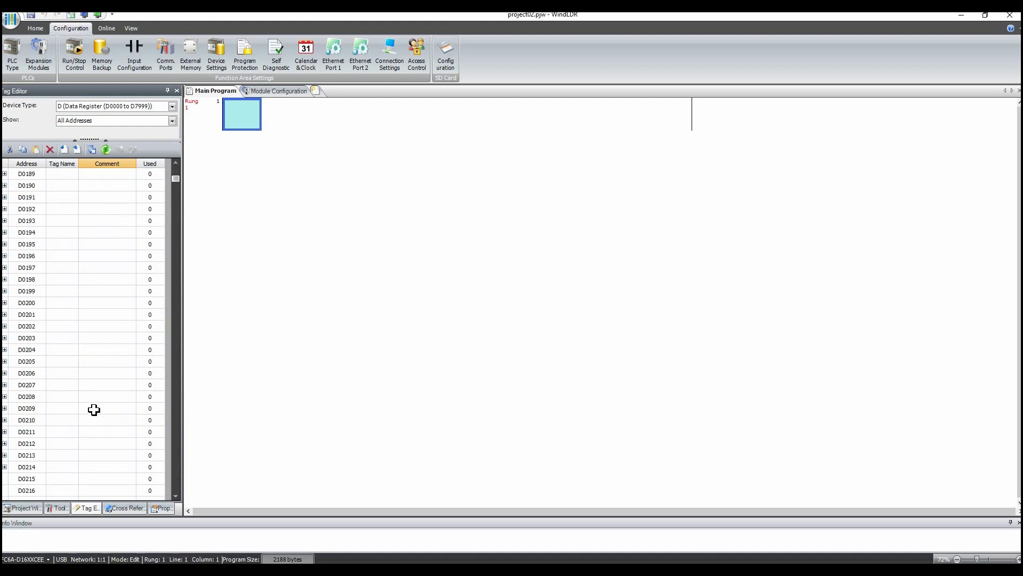
{"action": "left_click", "coordinate": [85, 303]}
{"action": "type", "text": "pressure data"}
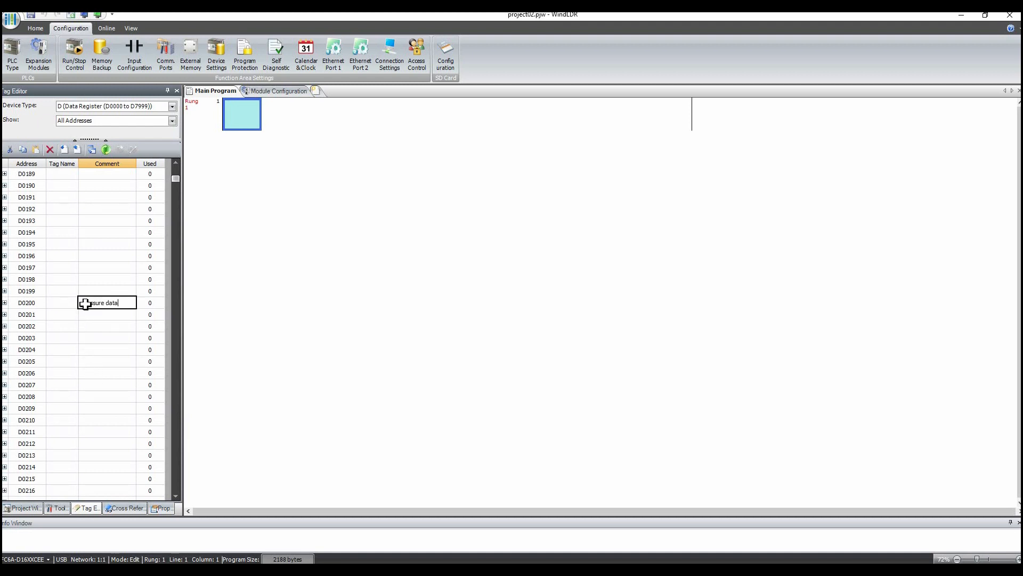
{"action": "key", "text": "Return"}
- Switch the tag editor to internal relays and comment M0020 as subscribe control
{"action": "left_click", "coordinate": [109, 107]}
{"action": "left_click", "coordinate": [102, 133]}
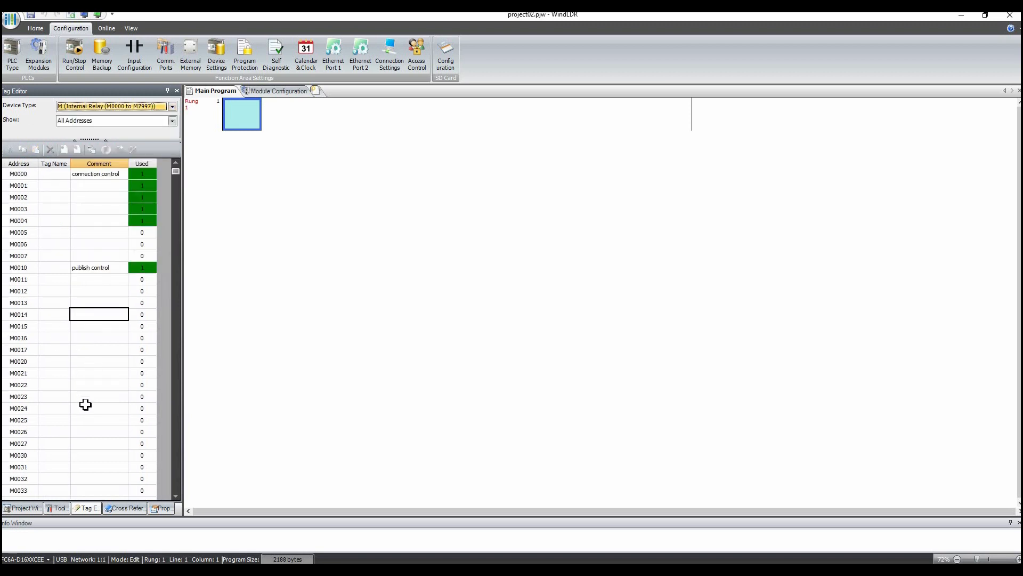
{"action": "left_click", "coordinate": [86, 362]}
{"action": "type", "text": "subscribe"}
{"action": "type", "text": "control"}
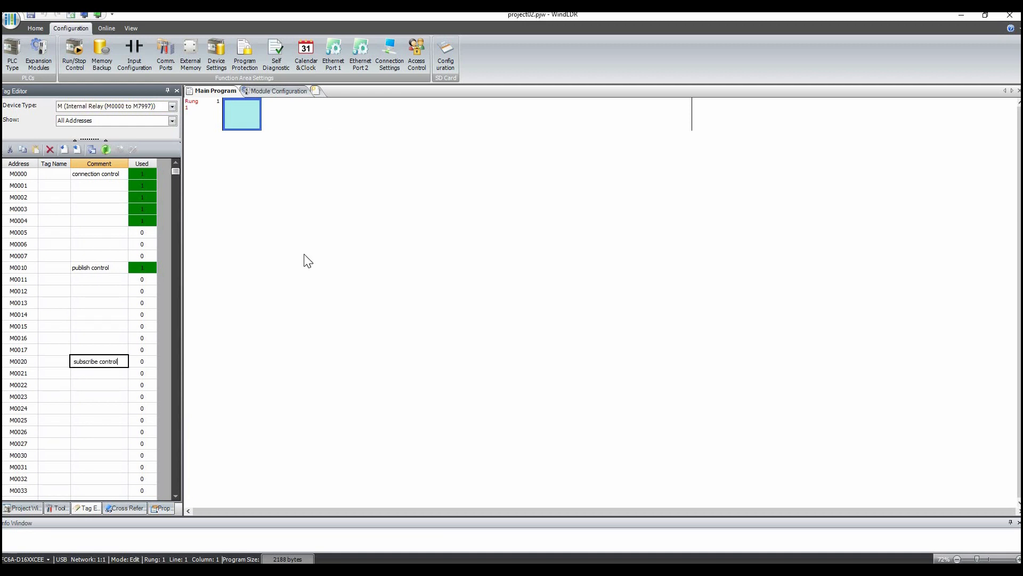
{"action": "key", "text": "Return"}
- Download the program to the PLC
{"action": "left_click", "coordinate": [106, 26]}
{"action": "left_click", "coordinate": [13, 43]}
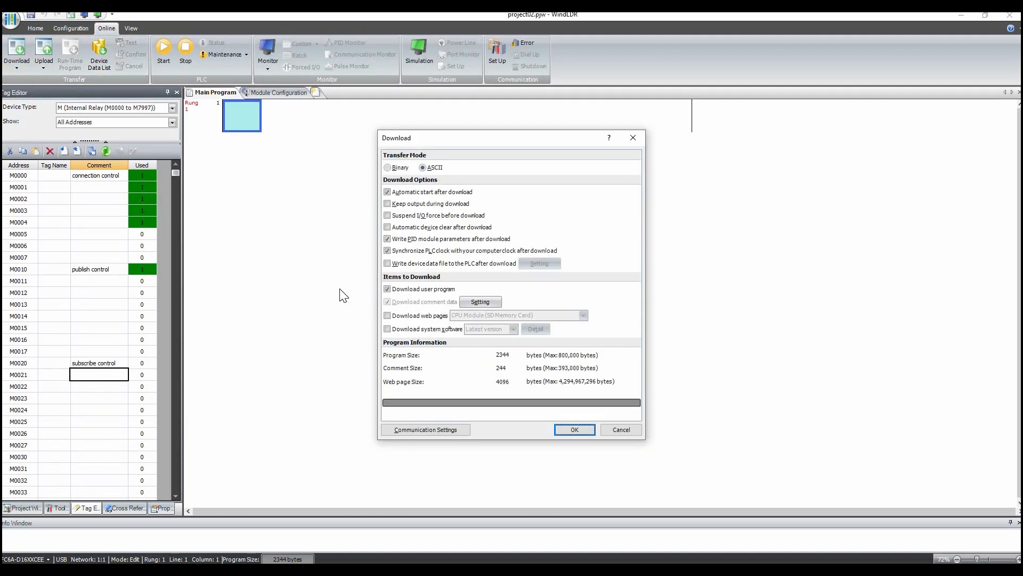
{"action": "left_click", "coordinate": [575, 429]}
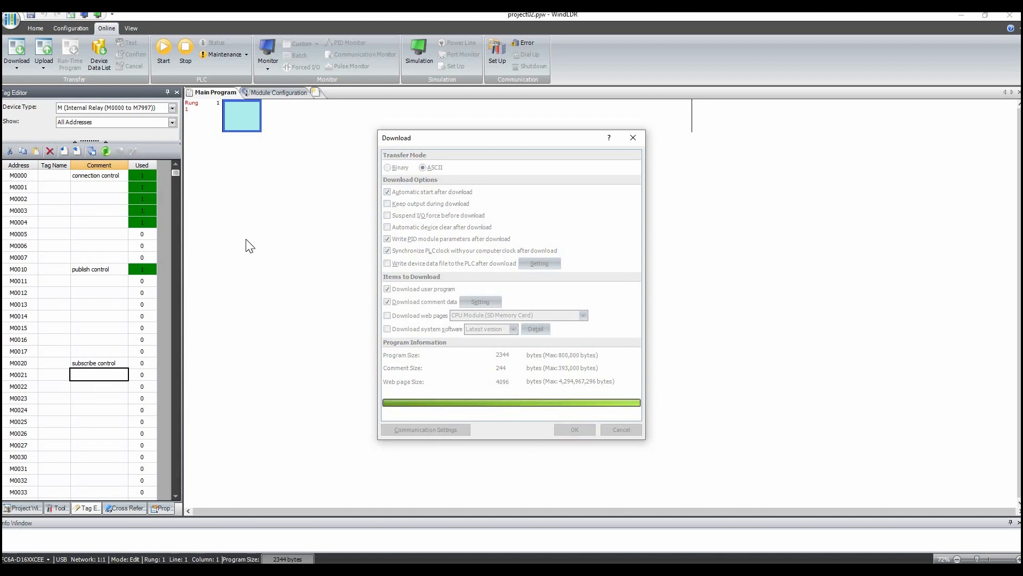
{"action": "key", "text": "Return"}
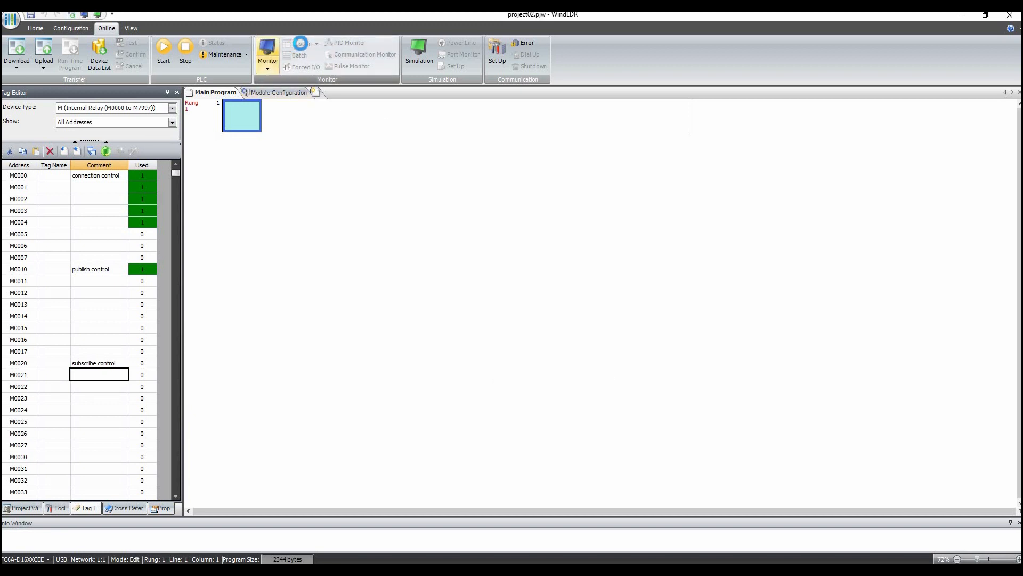
- Open the test1 custom monitor, add M0020 and set its monitor type to BIN (B)
{"action": "left_click", "coordinate": [316, 44]}
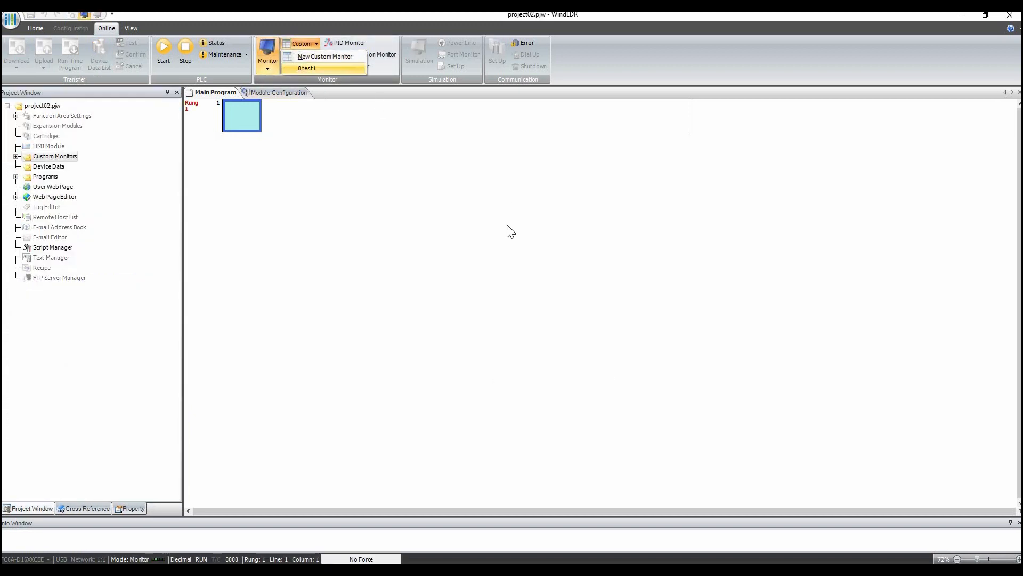
{"action": "left_click", "coordinate": [306, 56]}
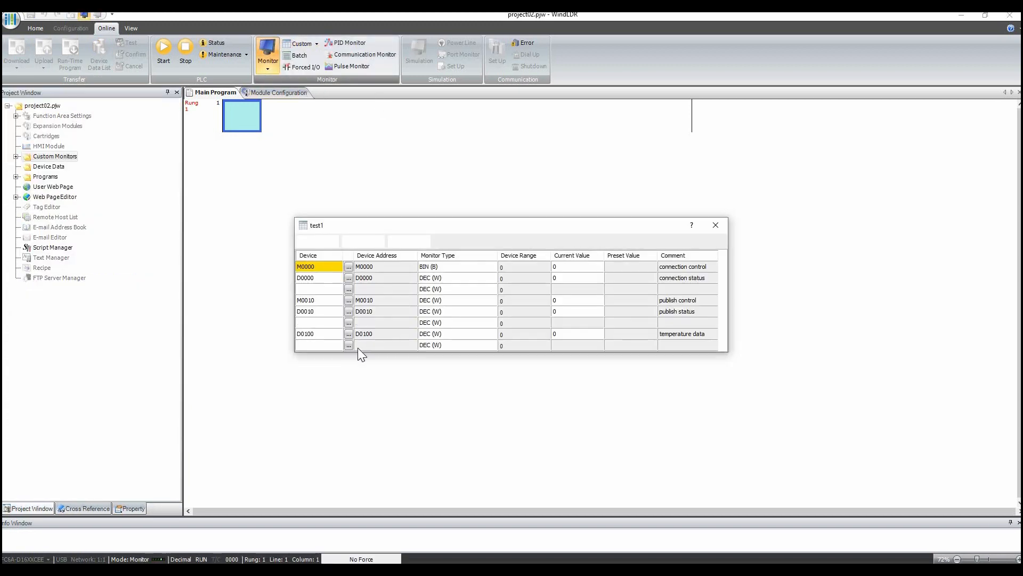
{"action": "left_click", "coordinate": [322, 354]}
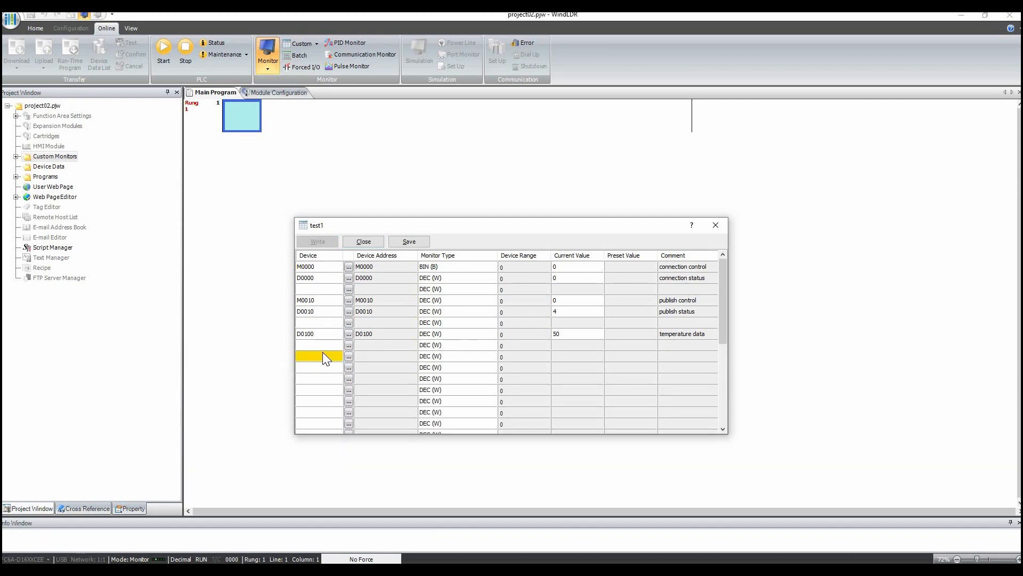
{"action": "type", "text": "M0020"}
{"action": "key", "text": "Return"}
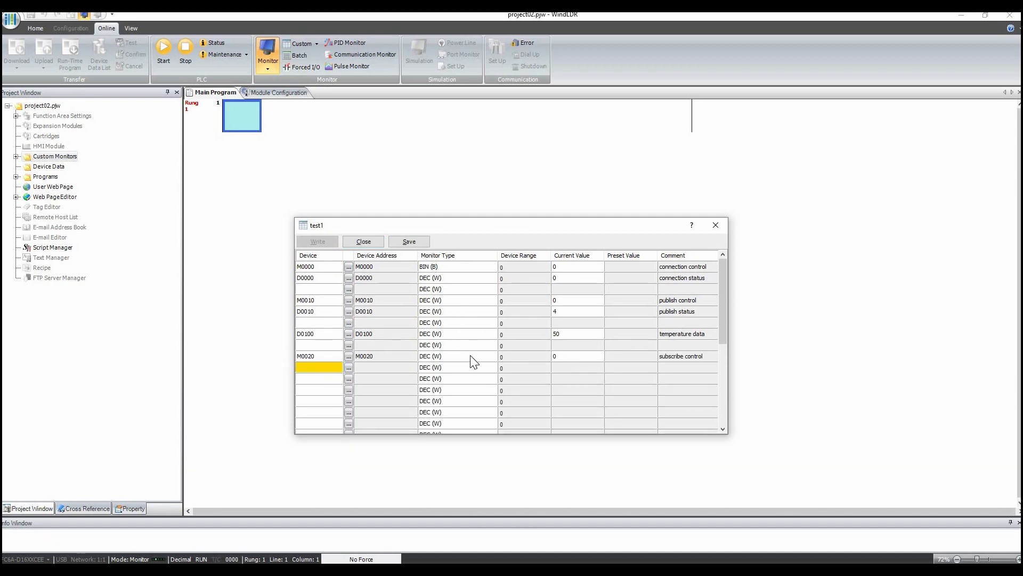
{"action": "left_click", "coordinate": [487, 358]}
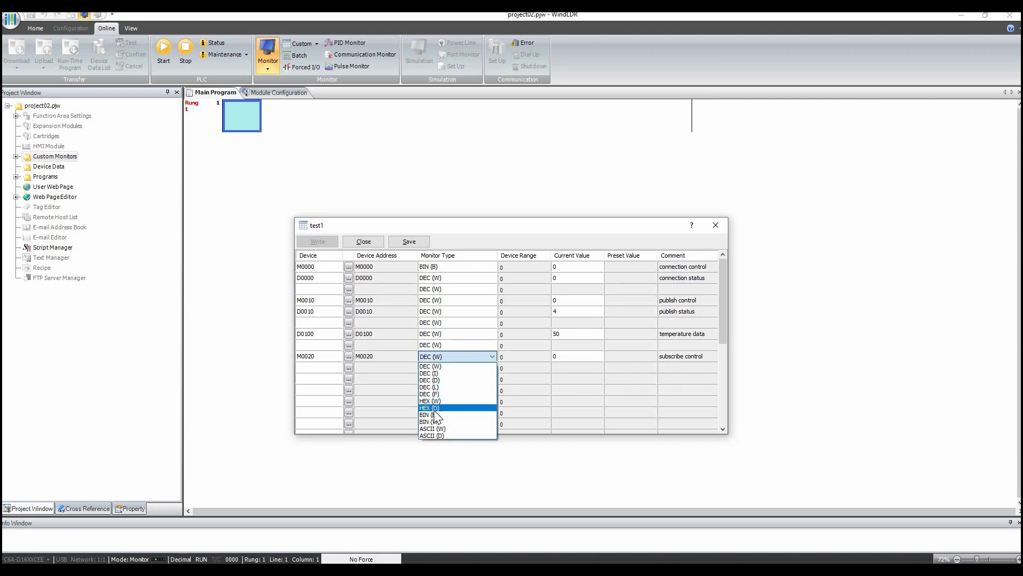
{"action": "left_click", "coordinate": [436, 415]}
- Set M0010's monitor type to BIN (B) and add D0020 to the custom monitor
{"action": "left_click", "coordinate": [491, 300]}
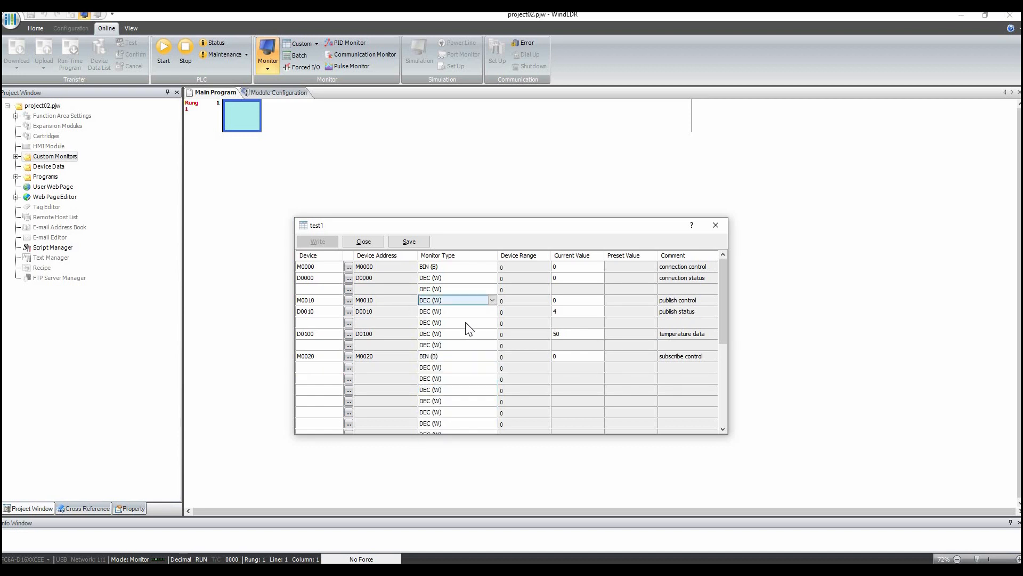
{"action": "left_click", "coordinate": [491, 299]}
{"action": "left_click", "coordinate": [432, 359]}
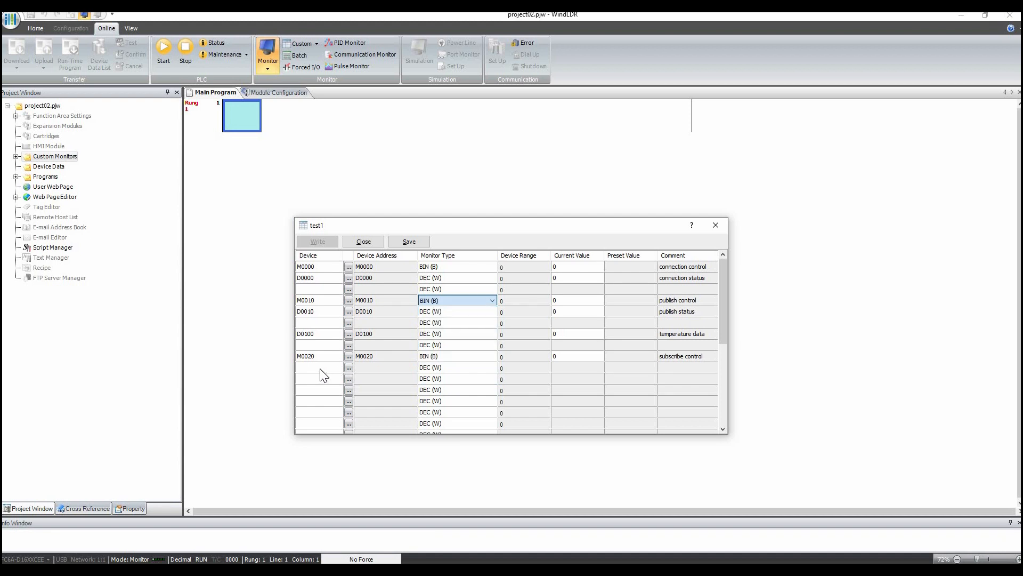
{"action": "left_click", "coordinate": [319, 368]}
{"action": "left_click", "coordinate": [319, 368]}
{"action": "type", "text": "d20"}
{"action": "key", "text": "Return"}
{"action": "key", "text": "Down"}
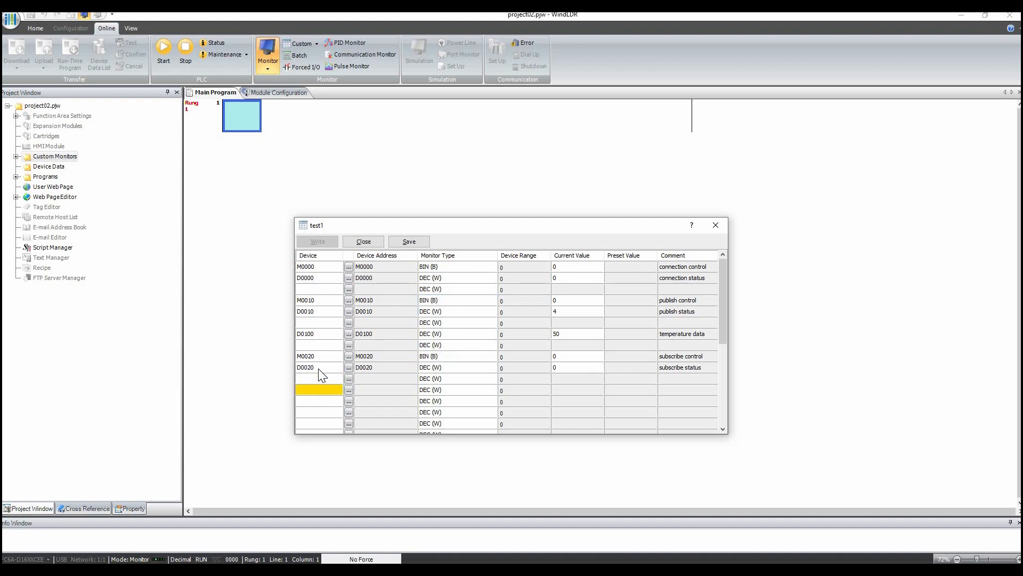
- Add D0200 to the custom monitor and save the monitor
{"action": "type", "text": "d200"}
{"action": "key", "text": "Return"}
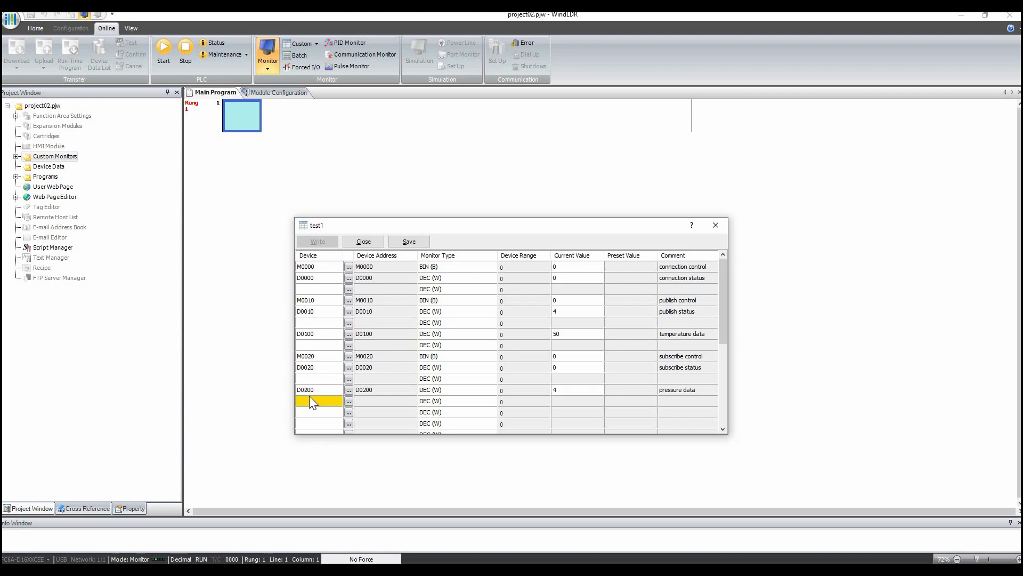
{"action": "left_click", "coordinate": [410, 243]}
{"action": "key", "text": "Return"}
{"action": "key", "text": "Return"}
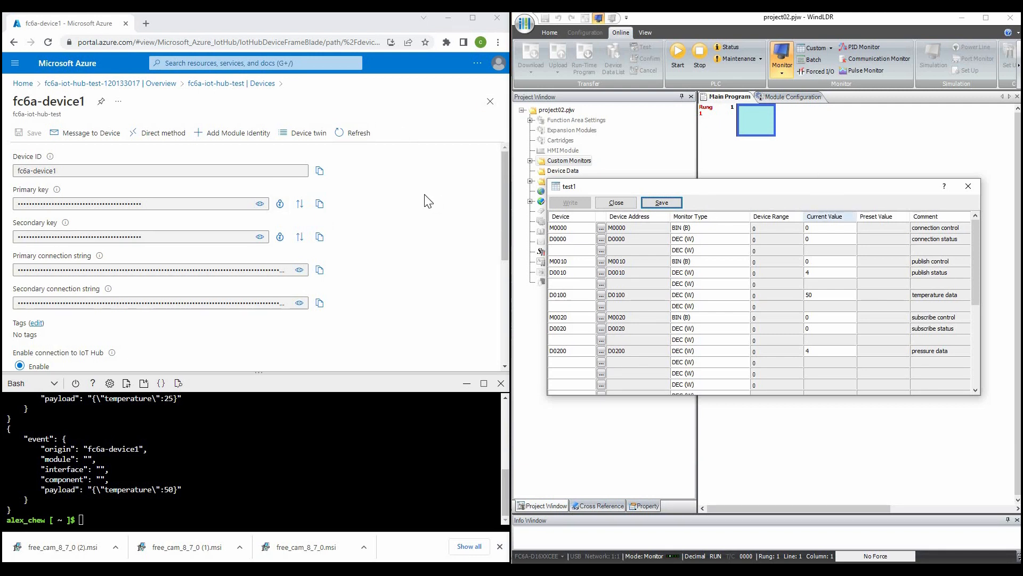
- Open Message to Device for fc6a-device1 and enter the message body {"Pressure": 100}
{"action": "left_click", "coordinate": [70, 137]}
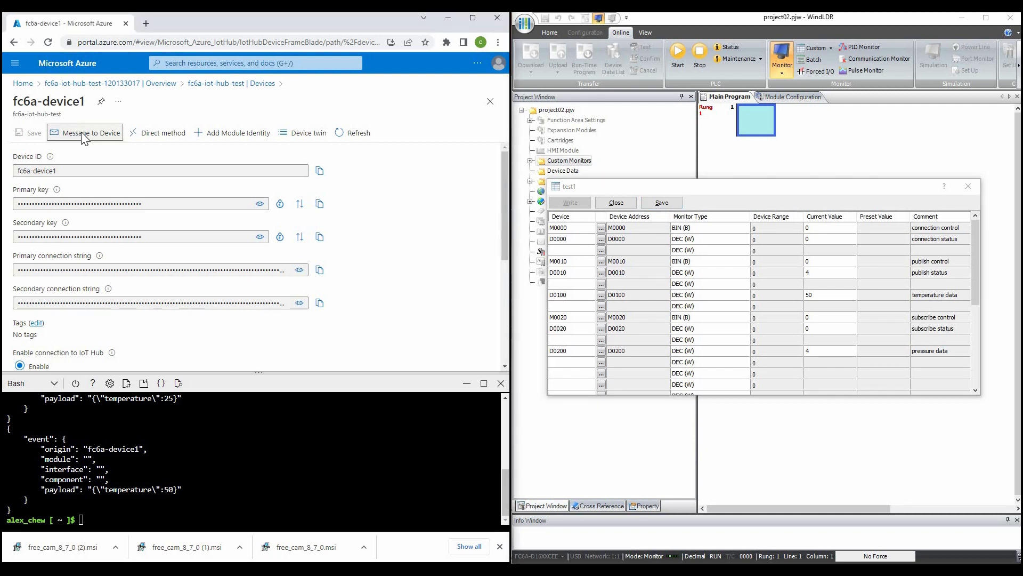
{"action": "left_click", "coordinate": [80, 132]}
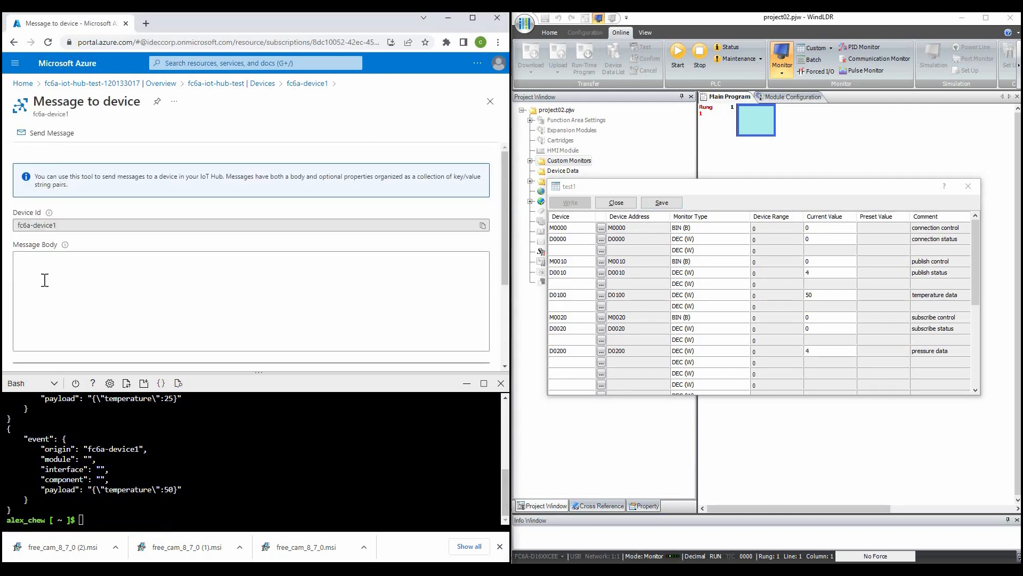
{"action": "left_click", "coordinate": [46, 259]}
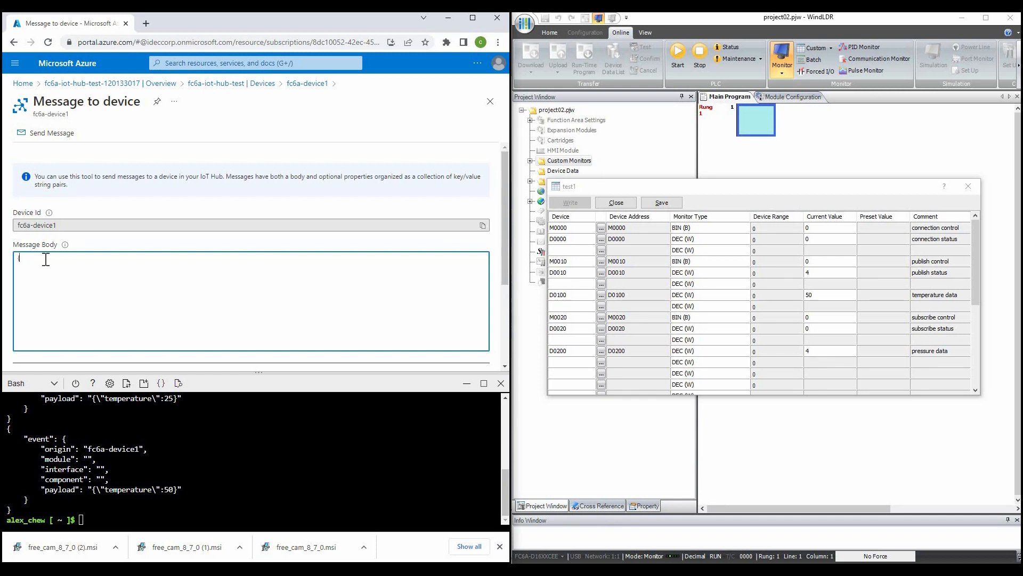
{"action": "type", "text": "{"}
{"action": "key", "text": "Return"}
{"action": "type", "text": "\"Pressure\""}
{"action": "type", "text": ": 100"}
{"action": "key", "text": "Return"}
- Turn on connection control M0000 and subscribe control M0020 in the monitor, and send the pressure message to the device
{"action": "left_click", "coordinate": [832, 224]}
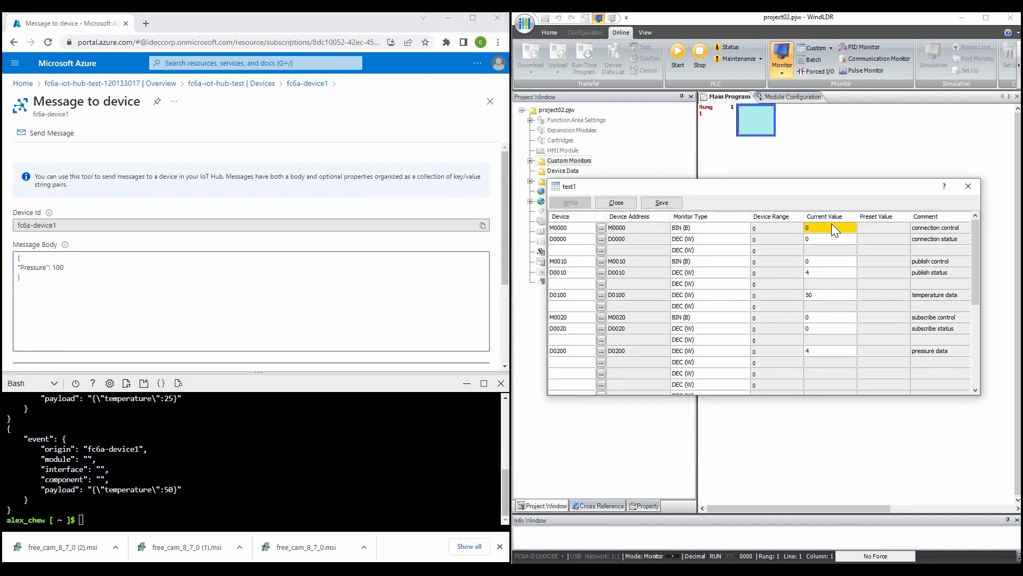
{"action": "type", "text": "1"}
{"action": "left_click", "coordinate": [812, 237]}
{"action": "key", "text": "Down"}
{"action": "key", "text": "Down"}
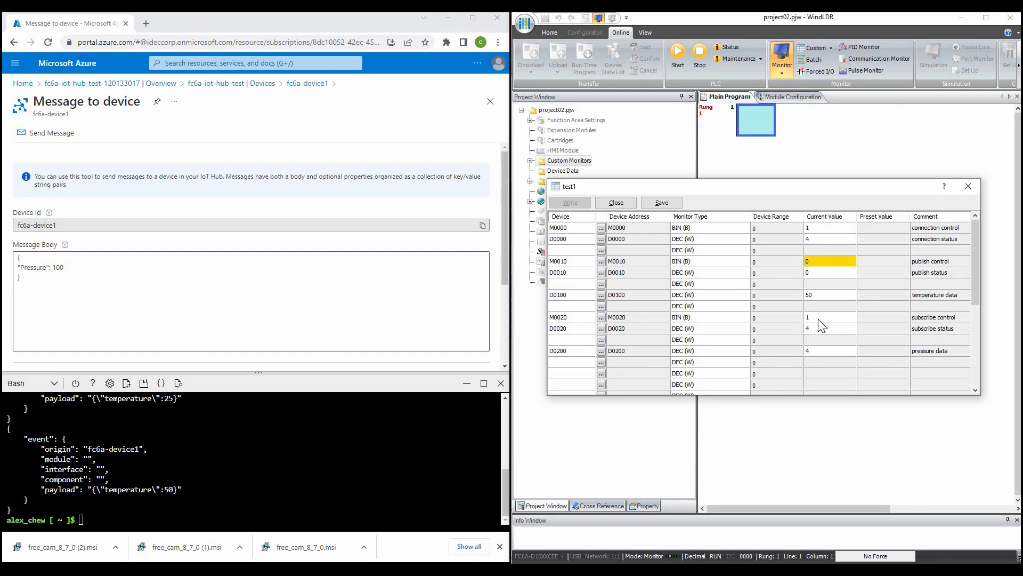
{"action": "left_click", "coordinate": [821, 317]}
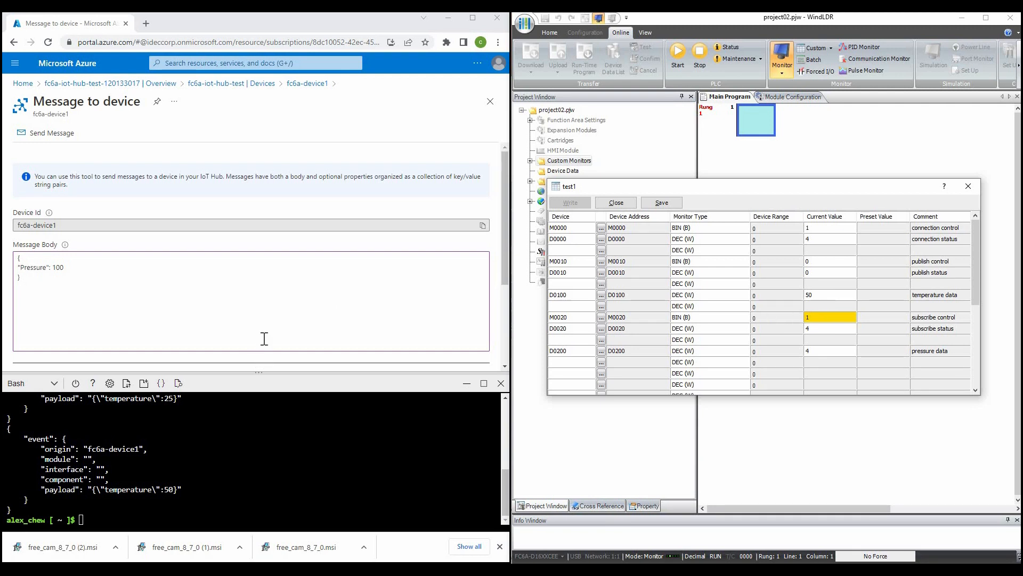
{"action": "left_click", "coordinate": [47, 135]}
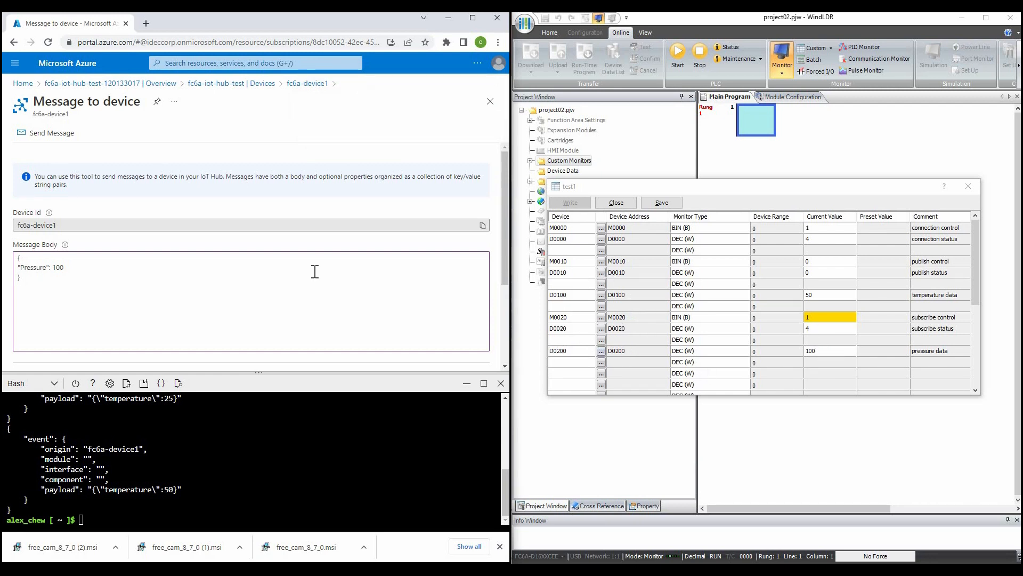
- Change the message's Pressure value to 123 and send it to the device again
{"action": "left_click", "coordinate": [62, 268]}
{"action": "key", "text": "BackSpace"}
{"action": "key", "text": "BackSpace"}
{"action": "key", "text": "BackSpace"}
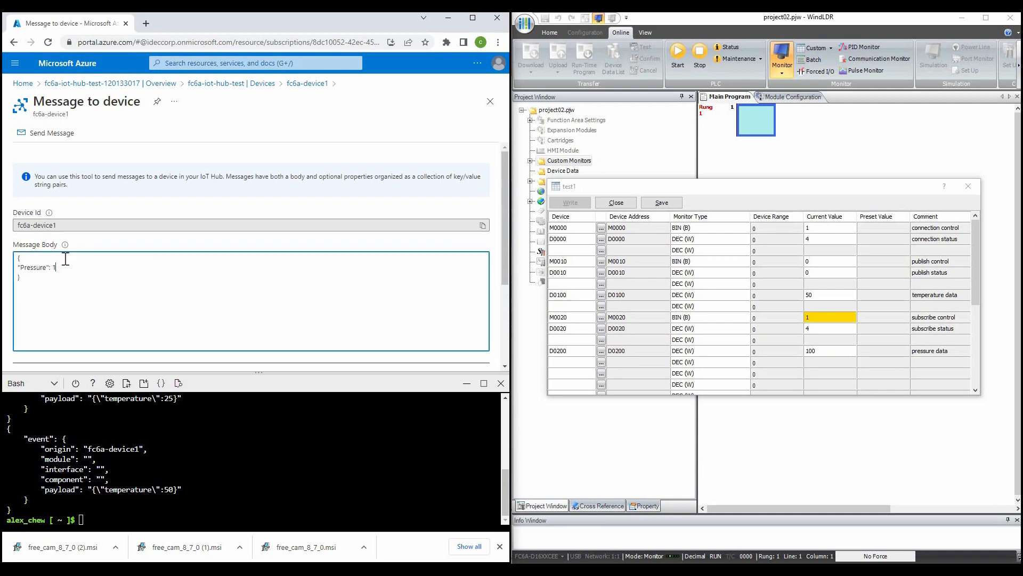
{"action": "type", "text": "123"}
{"action": "left_click", "coordinate": [53, 134]}
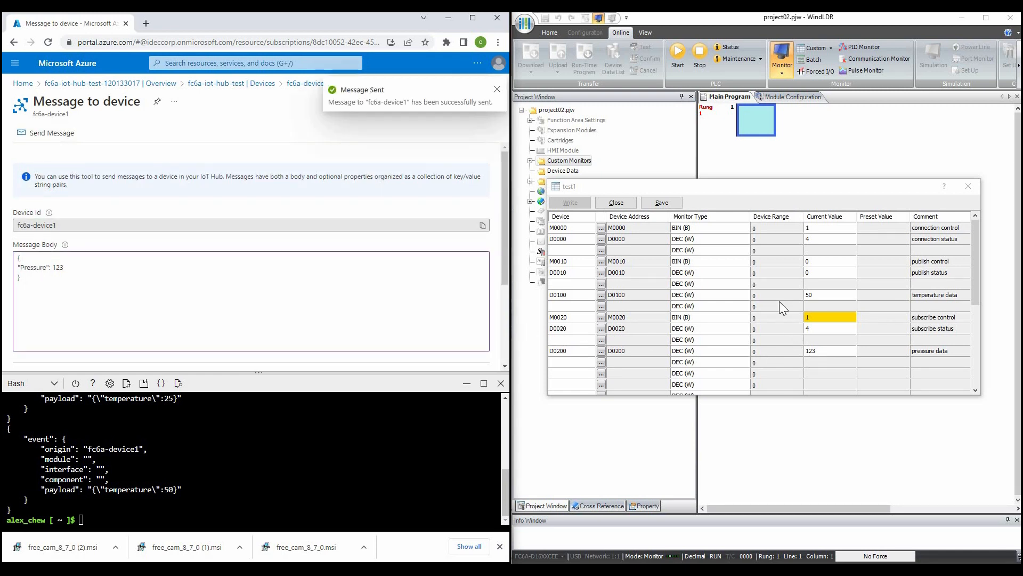